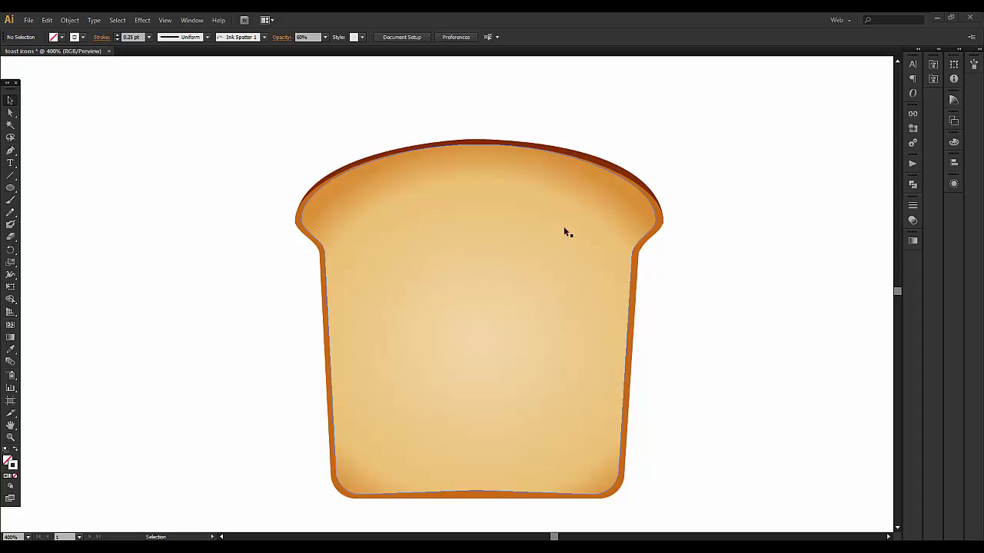
- Draw wavy vertical pencil strokes down the left side and centre of the toast
left_click(10, 214)
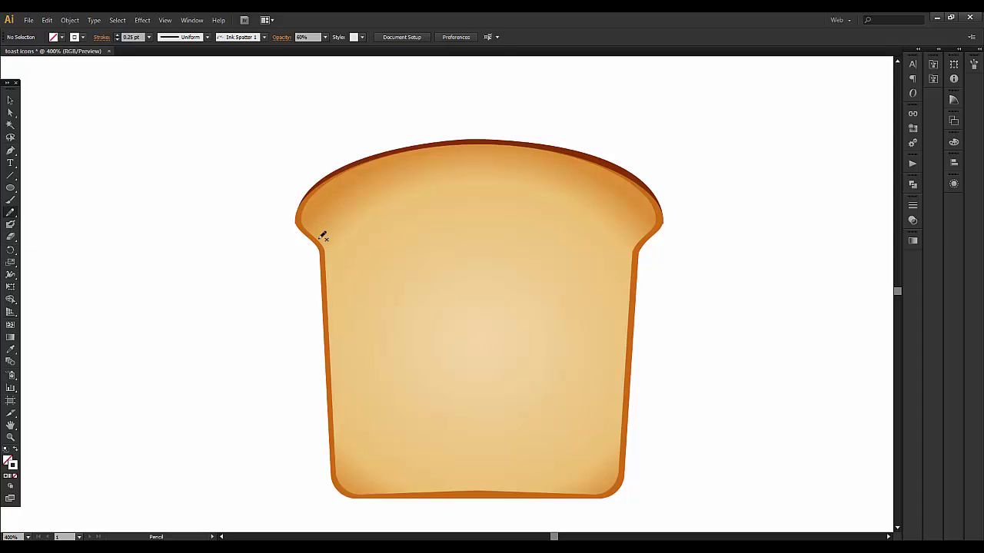
left_click_drag(332, 163, 343, 438)
mouse_move(365, 177)
left_mouse_down()
mouse_move(366, 470)
mouse_move(400, 148)
left_mouse_up()
mouse_move(404, 453)
left_mouse_down()
mouse_move(428, 148)
mouse_move(449, 490)
left_mouse_up()
mouse_move(463, 146)
left_mouse_down()
mouse_move(487, 451)
mouse_move(481, 483)
left_mouse_up()
mouse_move(463, 349)
left_mouse_down()
mouse_move(498, 124)
mouse_move(495, 474)
left_mouse_up()
left_click_drag(518, 257, 528, 151)
- Add more strokes across the right half and left gaps, then select all strokes
left_click_drag(548, 189, 558, 477)
left_click_drag(571, 187, 585, 446)
left_click_drag(642, 233, 584, 428)
left_click_drag(466, 148, 386, 421)
left_click_drag(351, 176, 364, 387)
mouse_move(438, 200)
left_mouse_down()
mouse_move(443, 398)
mouse_move(393, 486)
mouse_move(596, 460)
left_mouse_up()
key("ctrl+a")
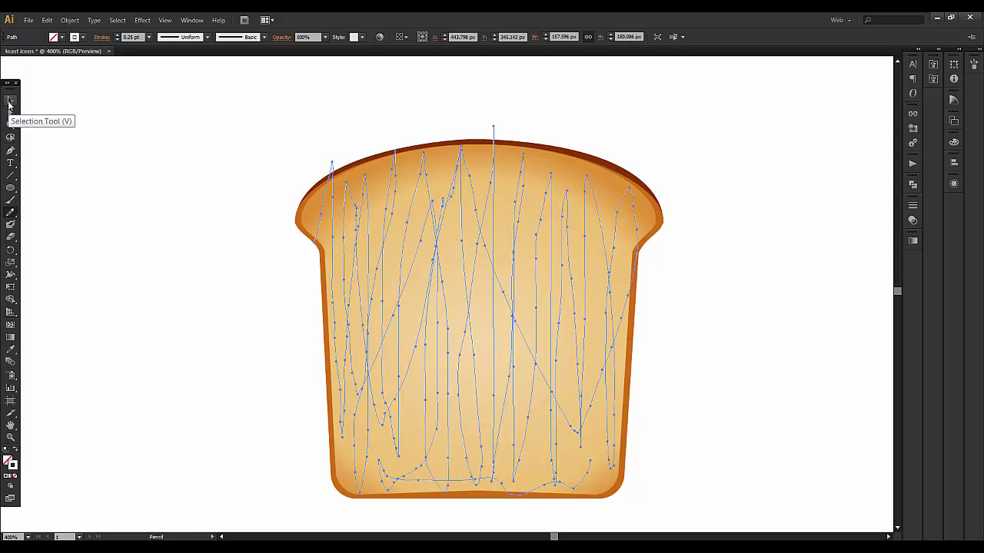
- Reselect the scribble strokes and give them the White, Black linear gradient preset
left_click(10, 102)
left_click(567, 82)
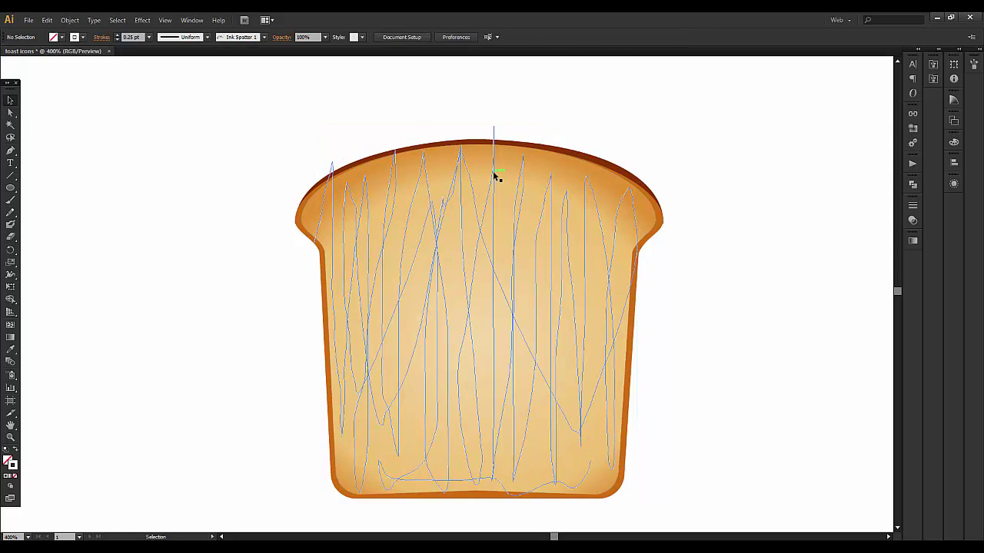
left_click(496, 176)
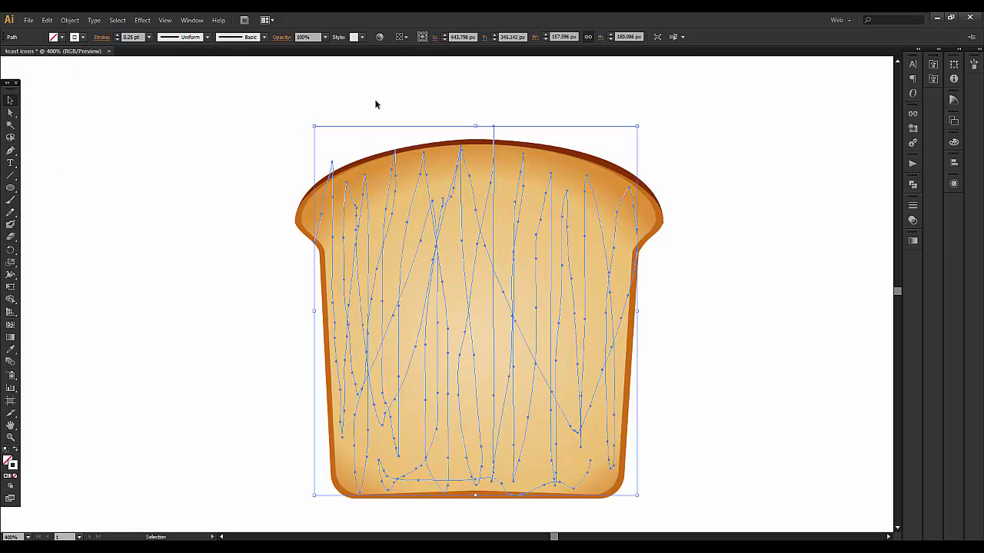
left_click(911, 243)
left_click(192, 20)
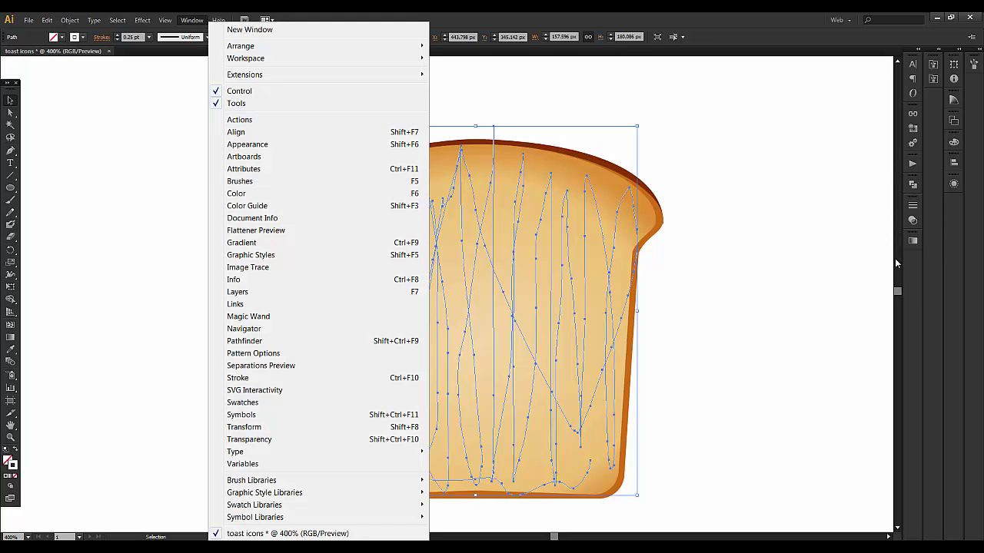
left_click(911, 243)
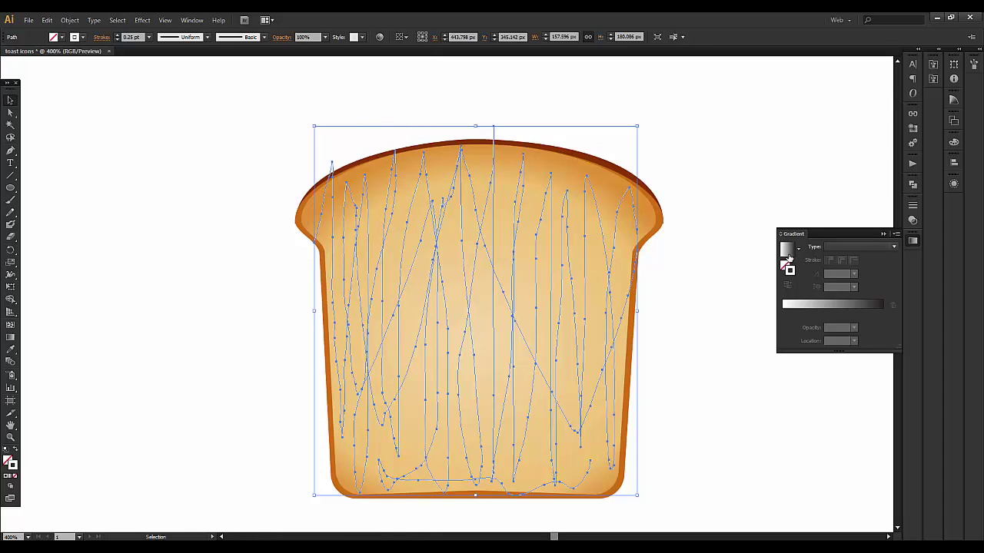
left_click(798, 248)
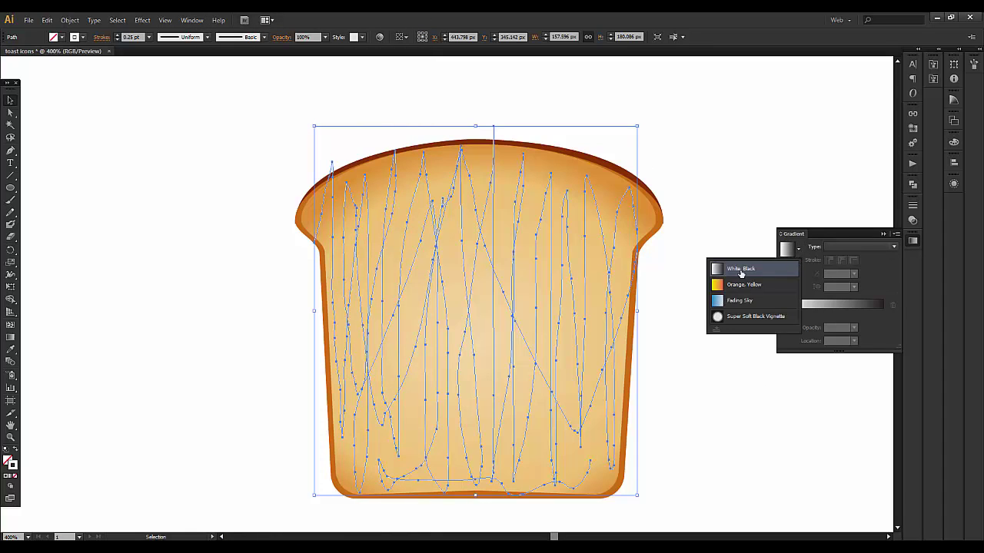
left_click(741, 270)
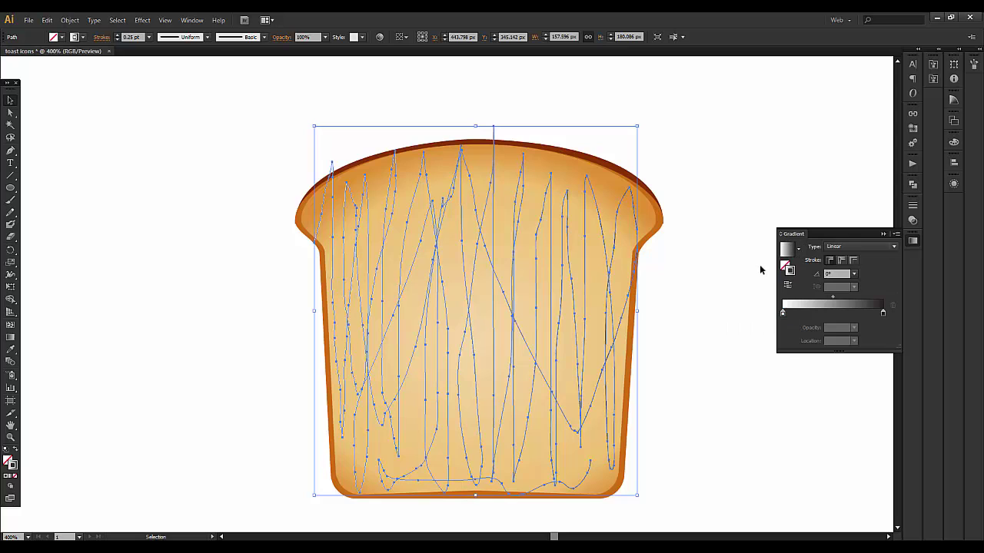
left_click(735, 198)
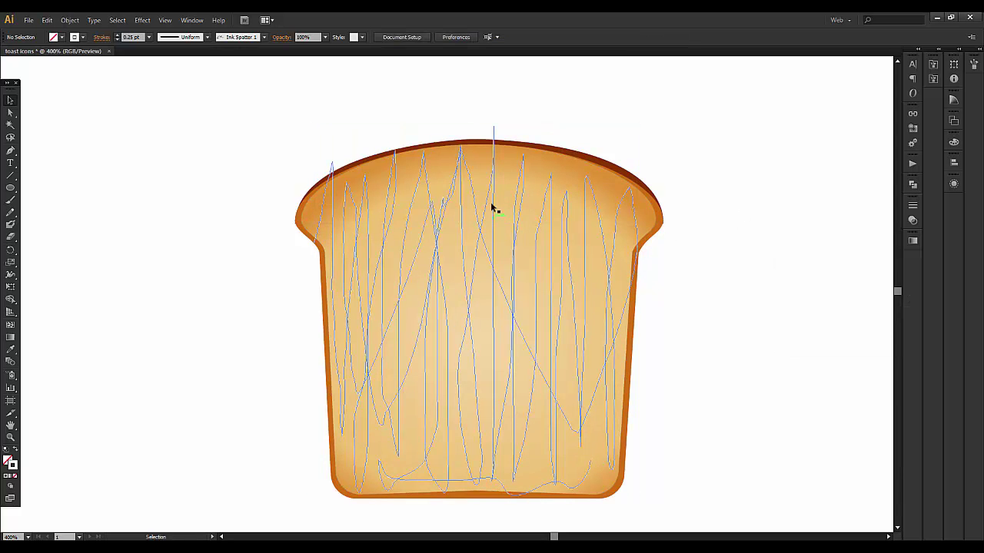
left_click(492, 202)
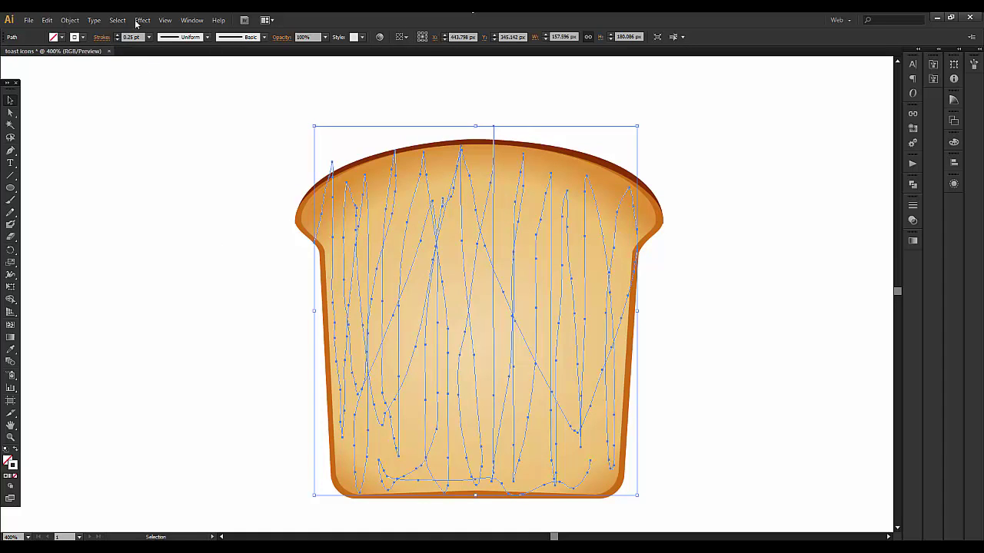
- Open the Brushes panel, load the Artistic_Ink brush library and dock it beside the panels
left_click(191, 20)
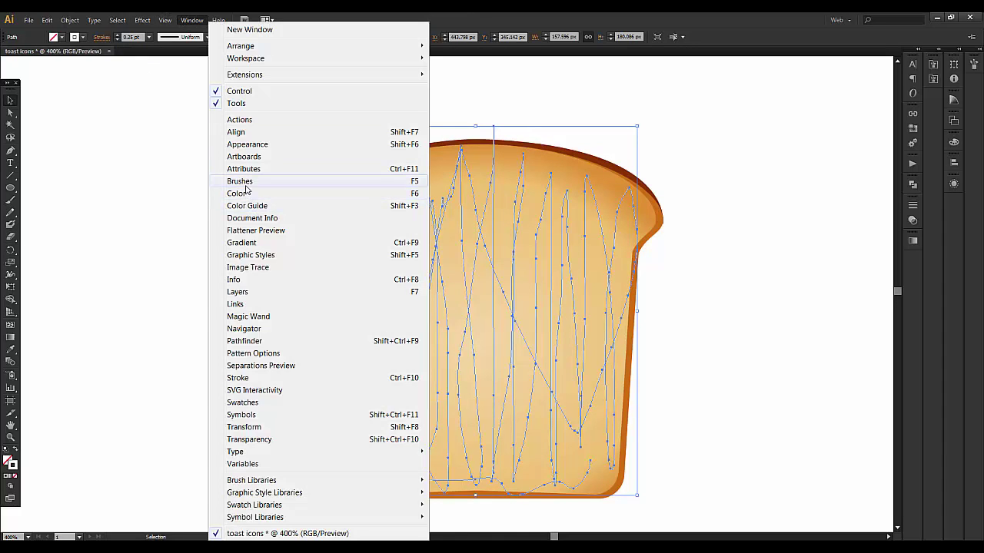
left_click(240, 181)
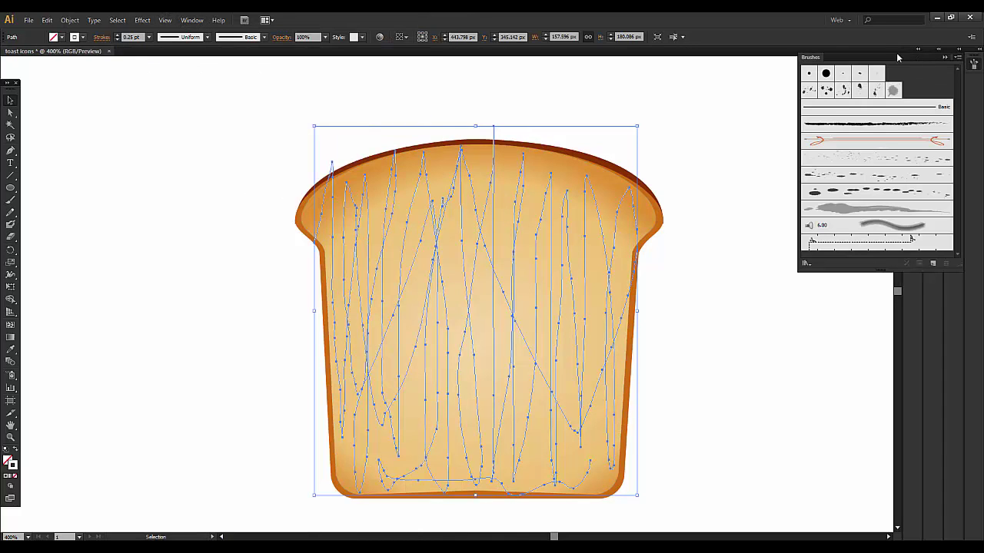
left_click_drag(881, 57, 833, 87)
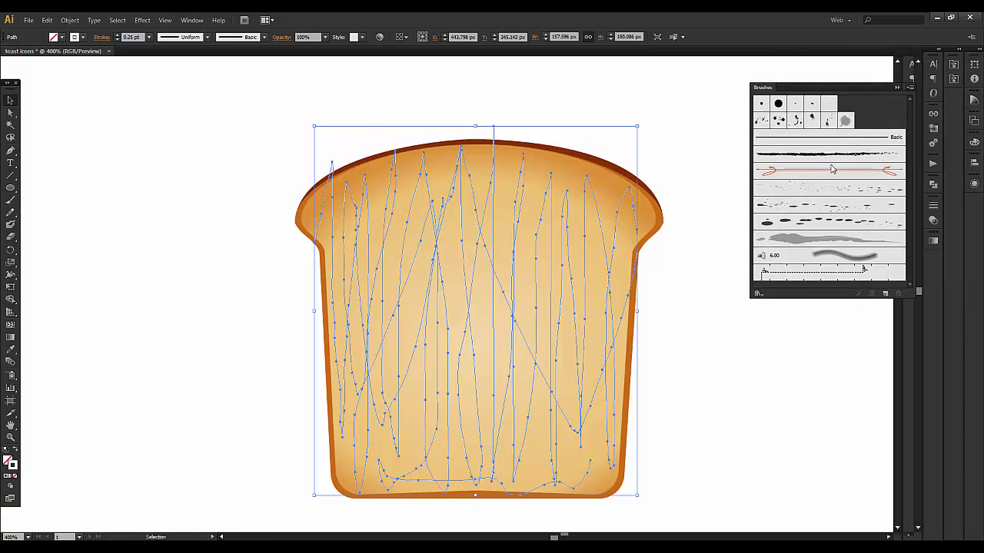
left_click(758, 295)
mouse_move(783, 335)
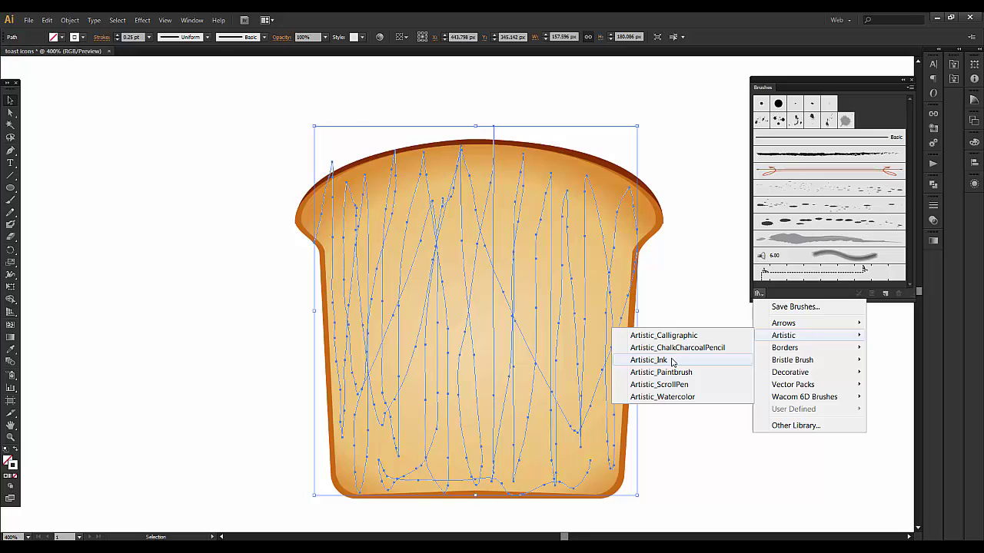
left_click(672, 361)
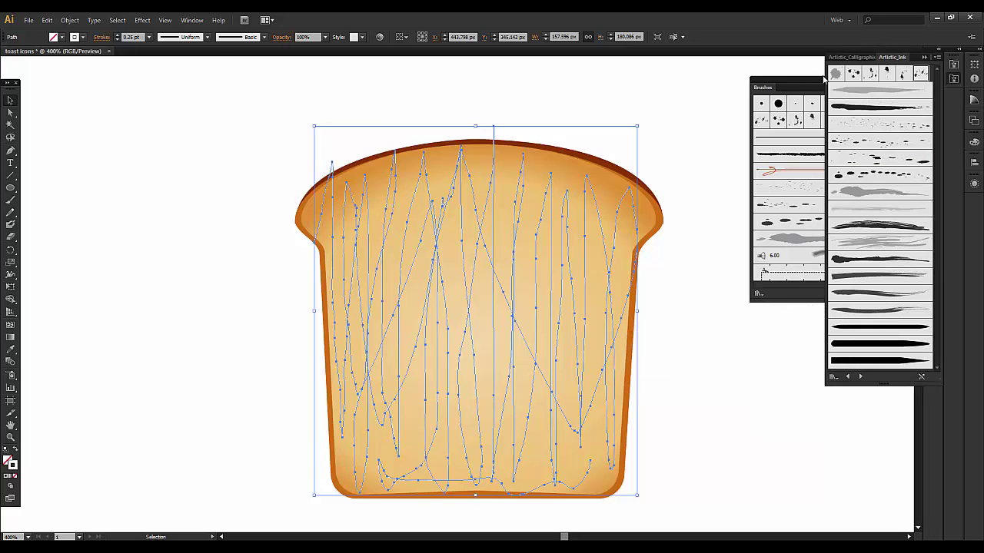
left_click_drag(823, 80, 770, 112)
left_click(852, 117)
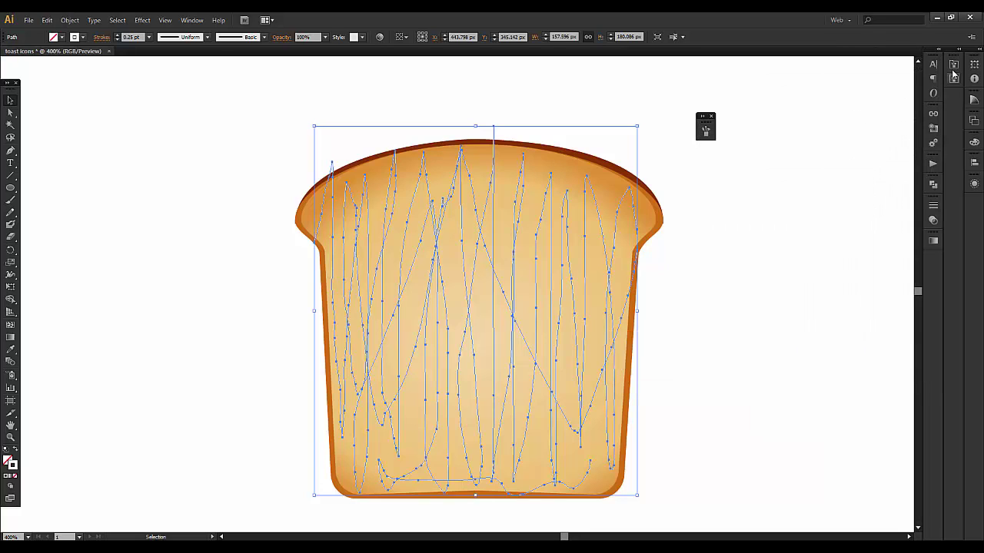
left_click_drag(704, 120, 949, 267)
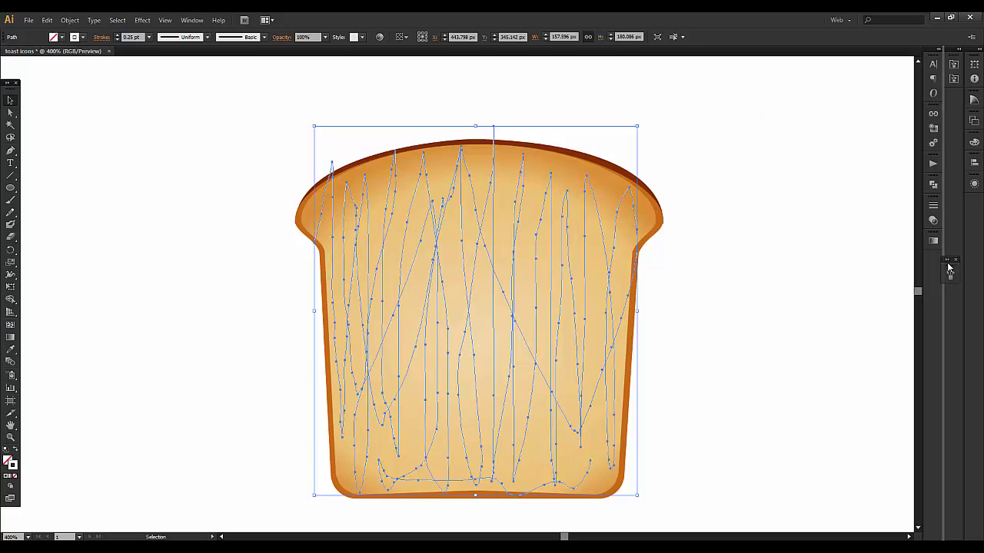
left_click(953, 80)
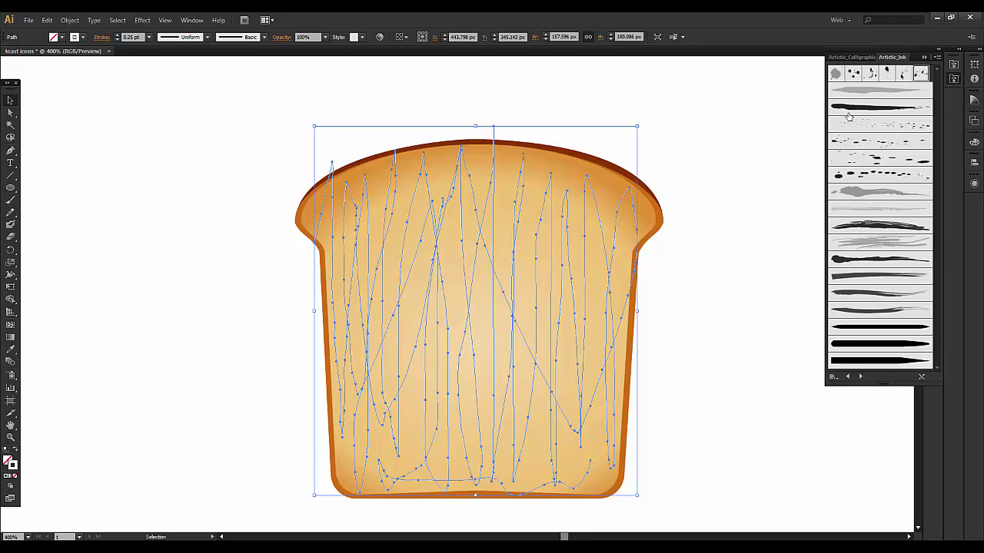
- Apply the Ink Spatter 1 brush to the strokes at 0.25 pt weight
left_click(895, 73)
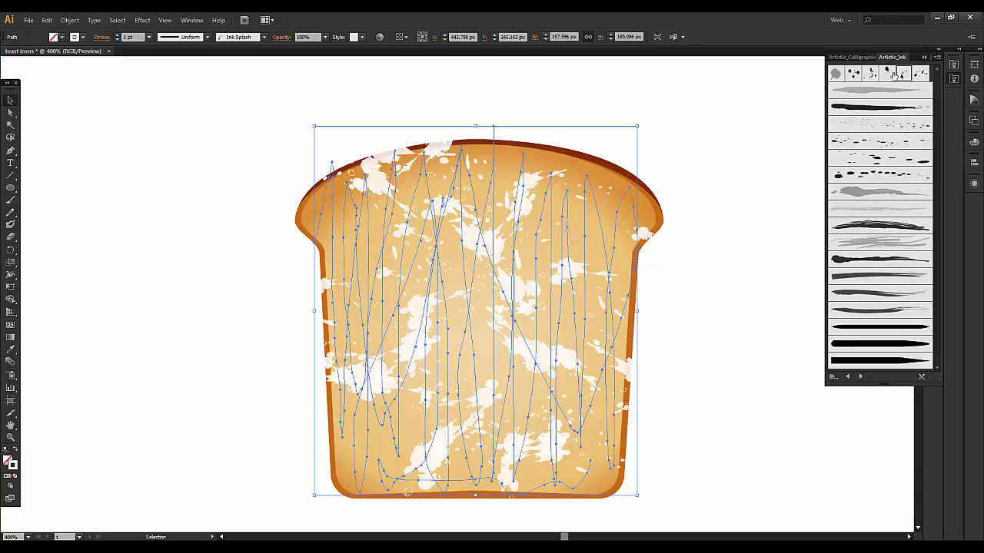
left_click(903, 73)
left_click(919, 73)
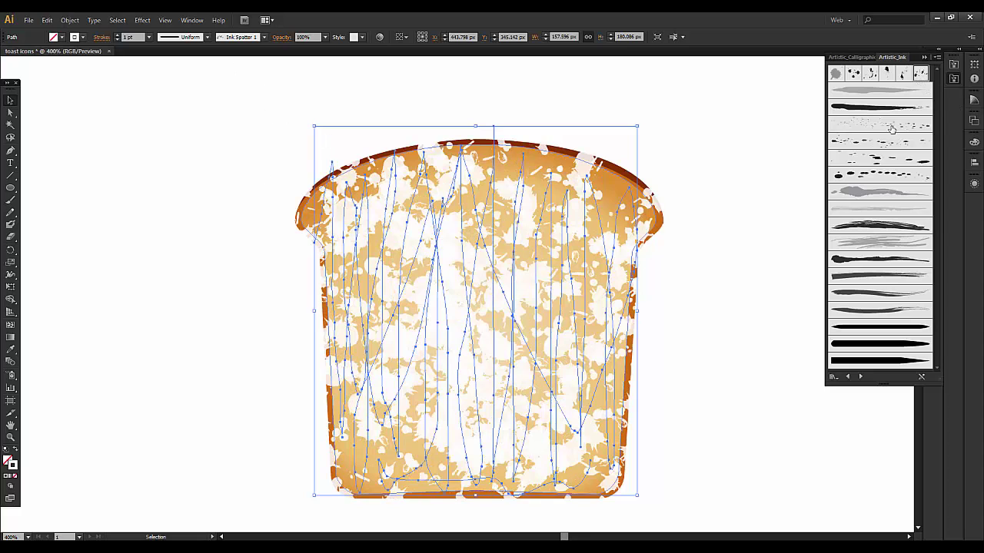
left_click(148, 36)
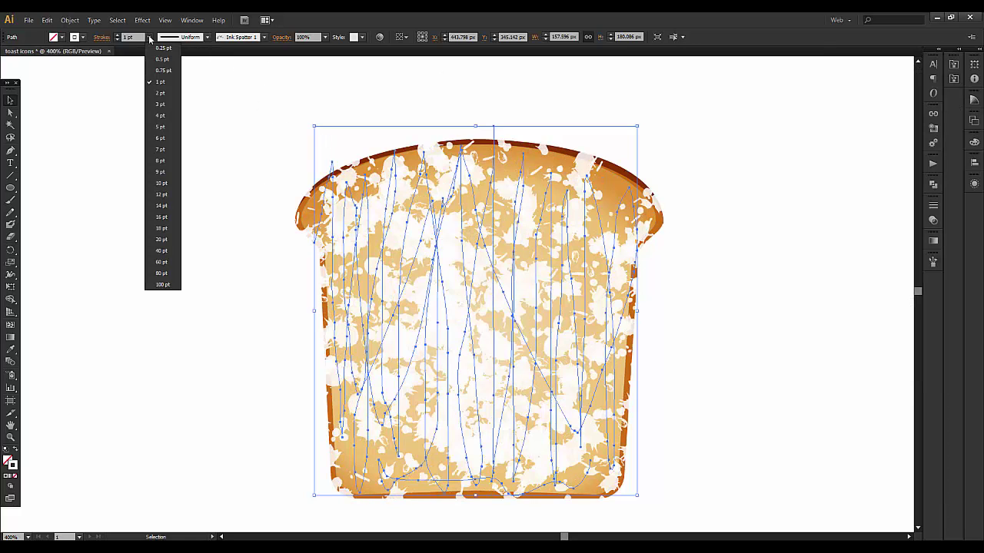
left_click(157, 55)
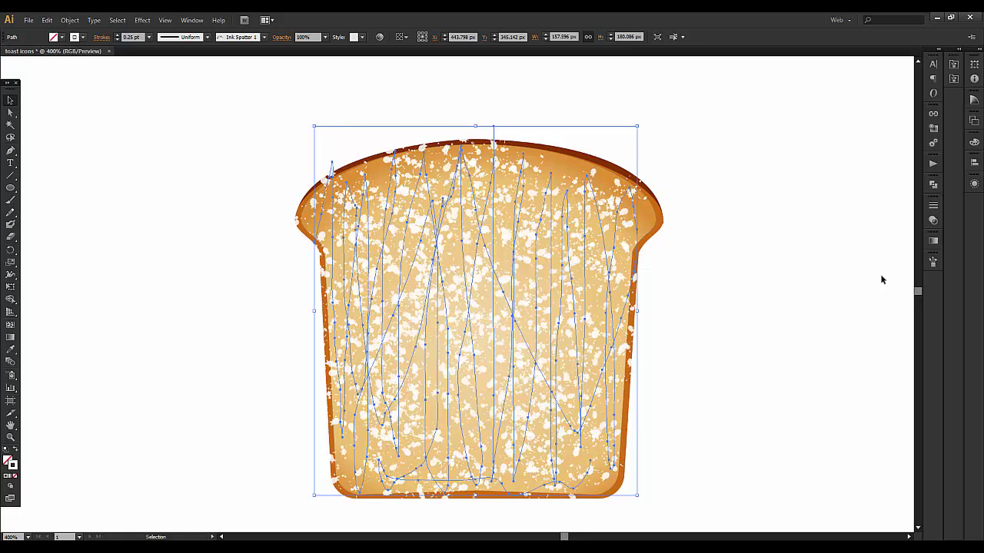
- Reapply the White, Black gradient to darken the spatter strokes, then deselect them
left_click(932, 243)
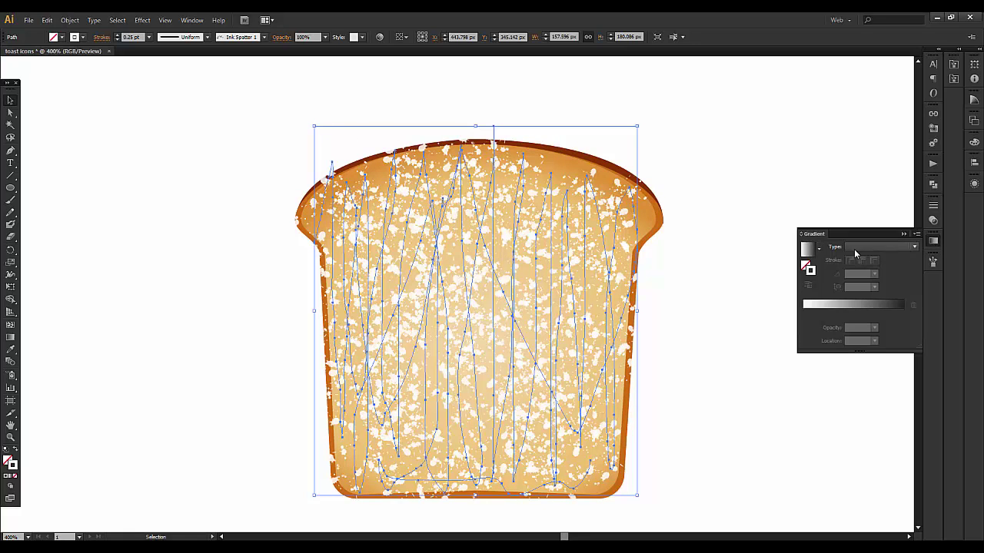
left_click(817, 248)
left_click(751, 270)
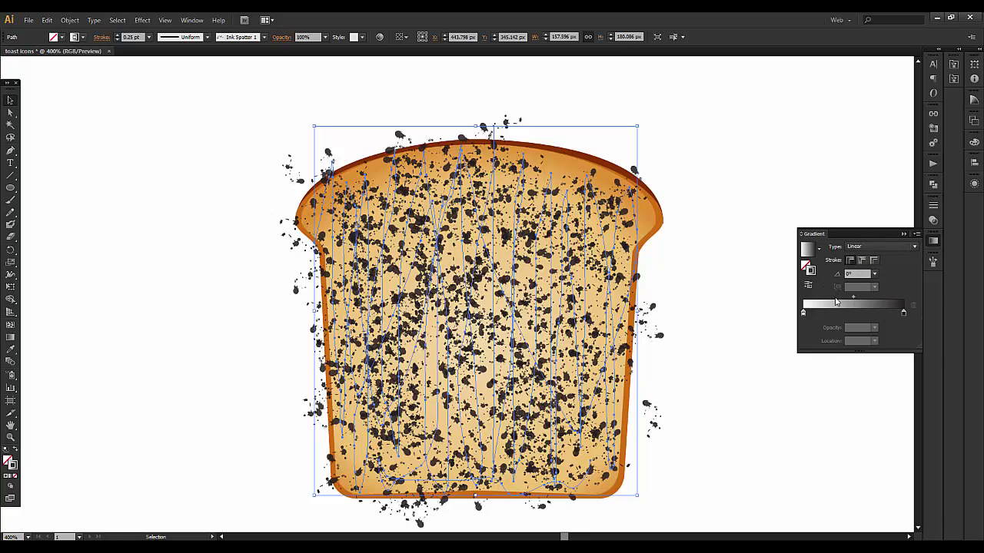
left_click(877, 203)
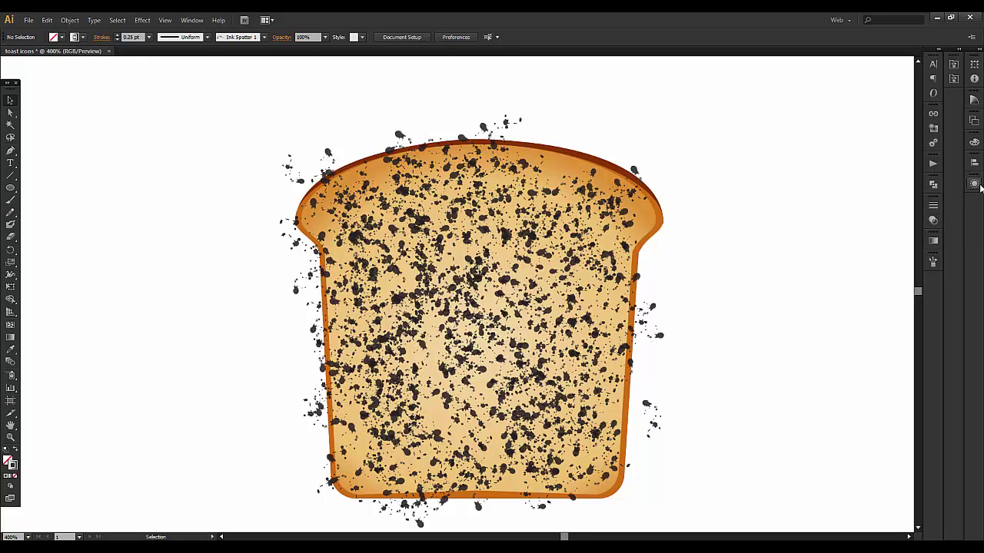
- Try a 60% opacity preset in the Transparency panel, then reselect the spatter strokes
left_click(934, 223)
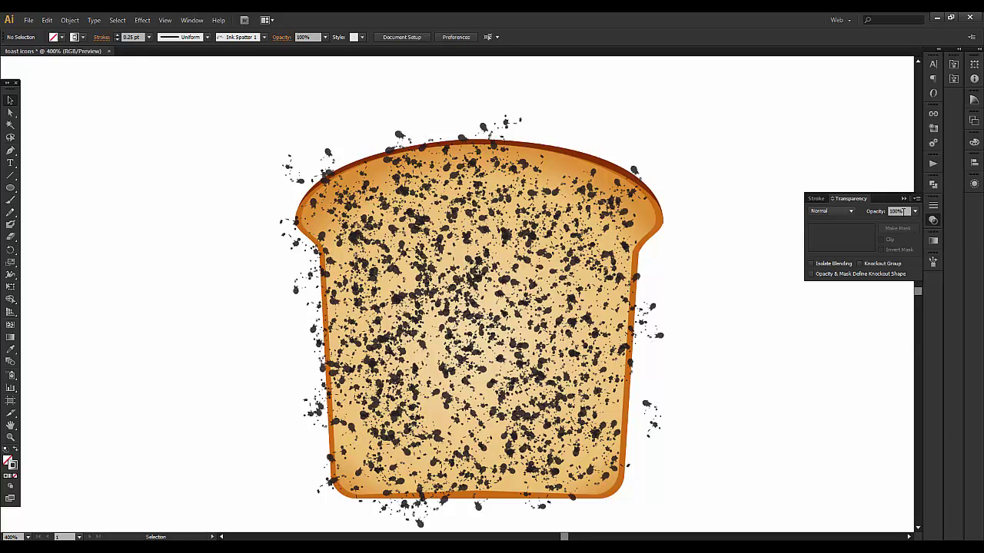
left_click(915, 210)
left_click(927, 291)
left_click(845, 211)
left_click(830, 236)
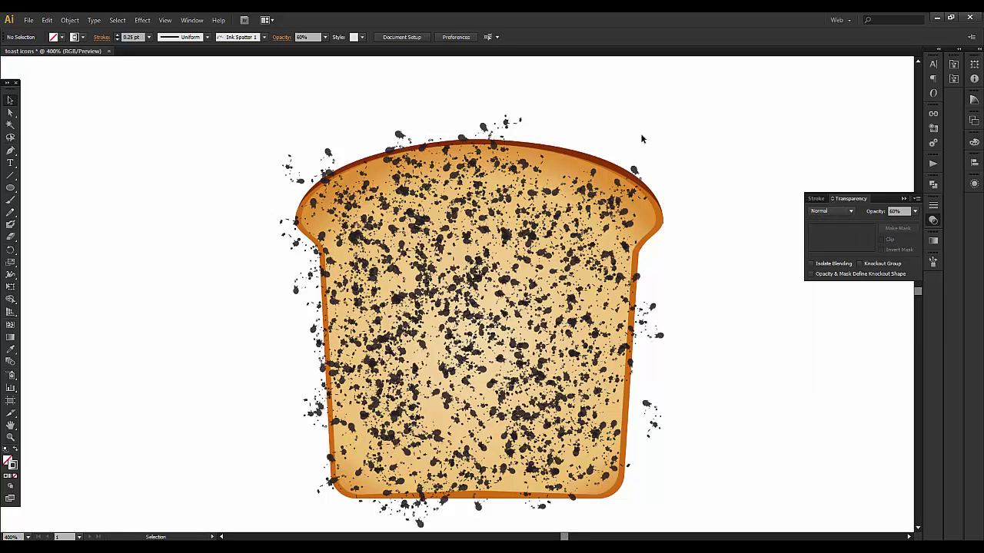
left_click(509, 128)
- Set the speckles to 60% opacity with Color Burn blending and check their appearance
left_click(933, 241)
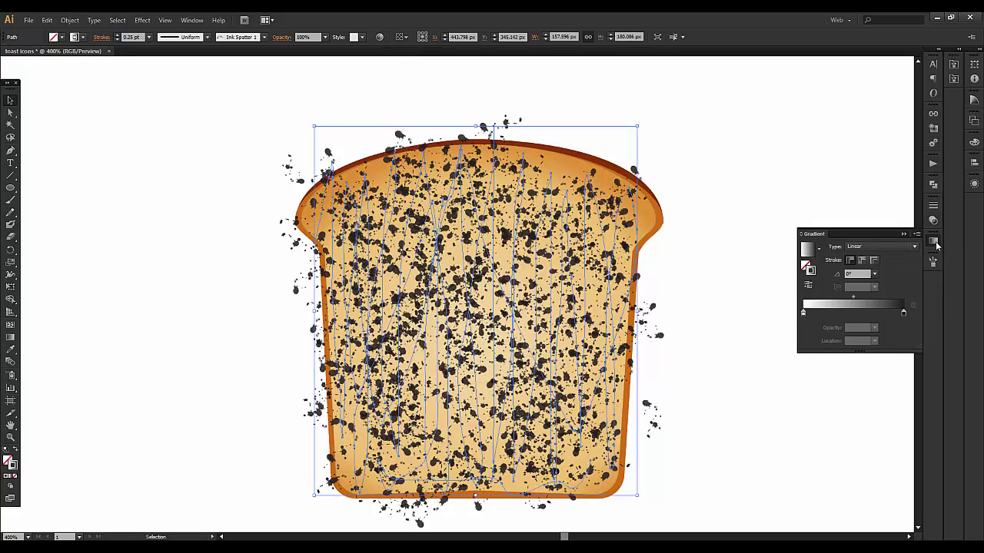
left_click(933, 220)
left_click(917, 217)
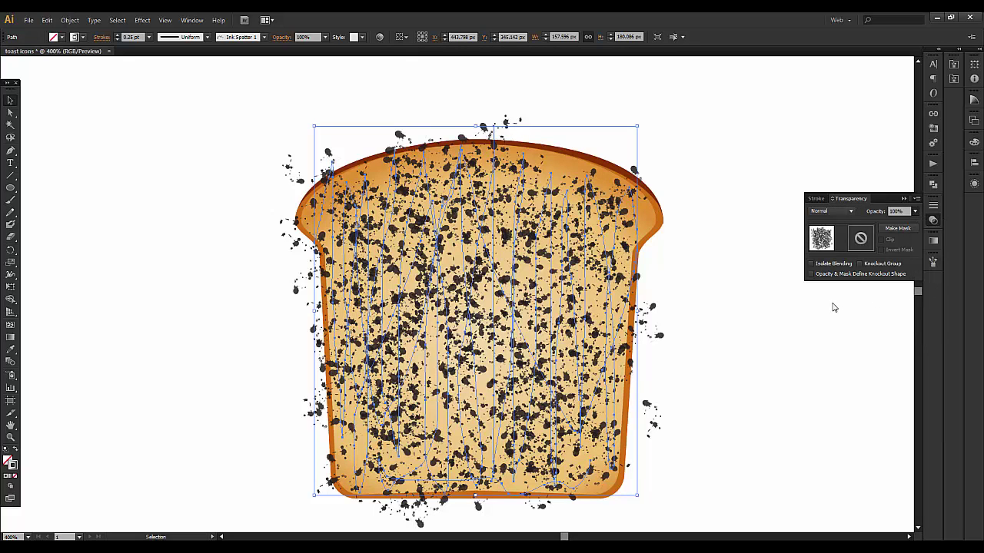
type("60")
key("Return")
left_click(842, 211)
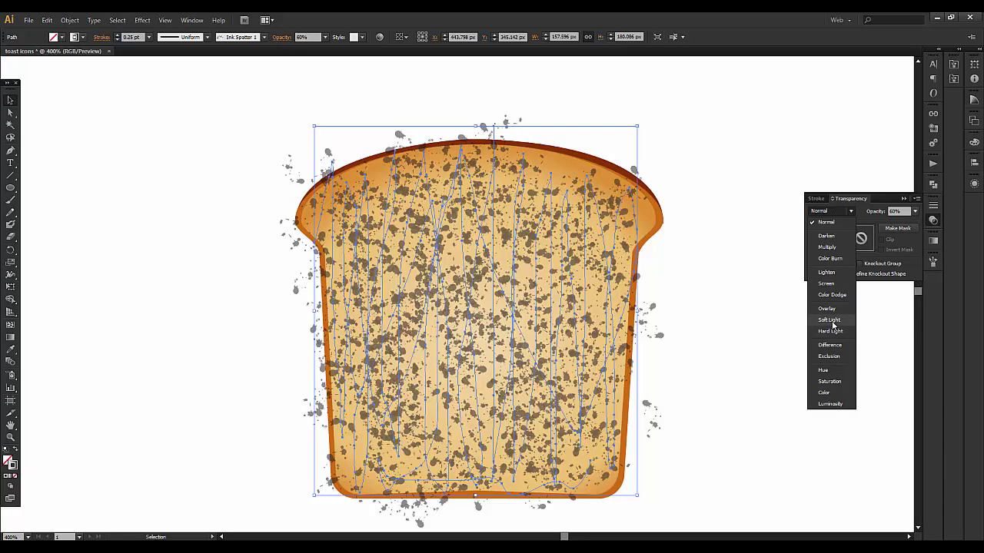
left_click(830, 259)
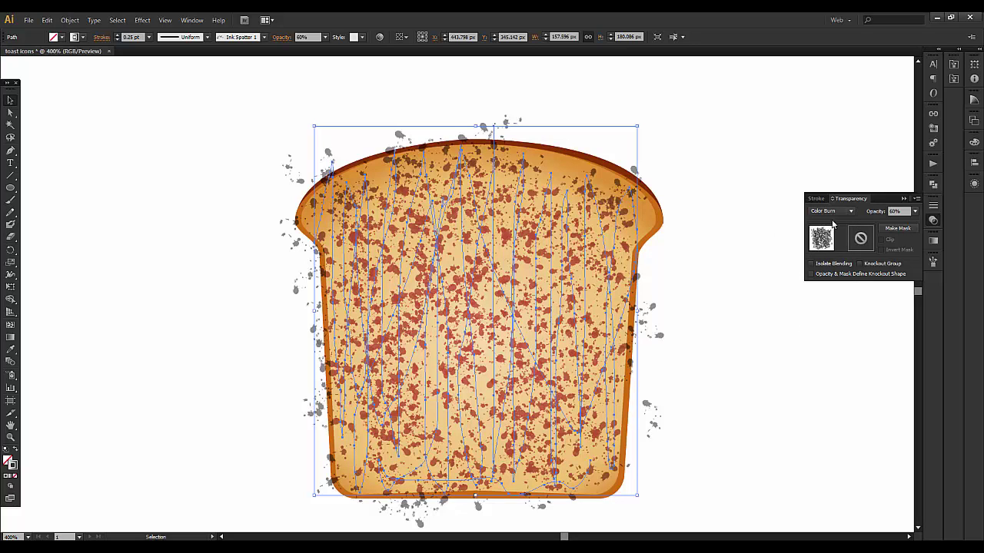
left_click(974, 186)
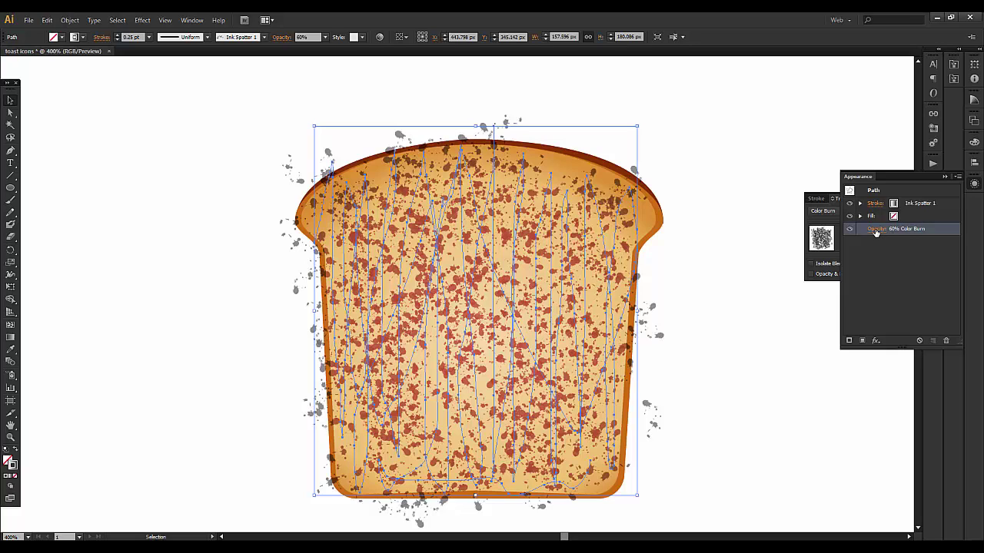
- Draw a loose freehand pencil spiral coiling out from the toast's centre
left_click(746, 272)
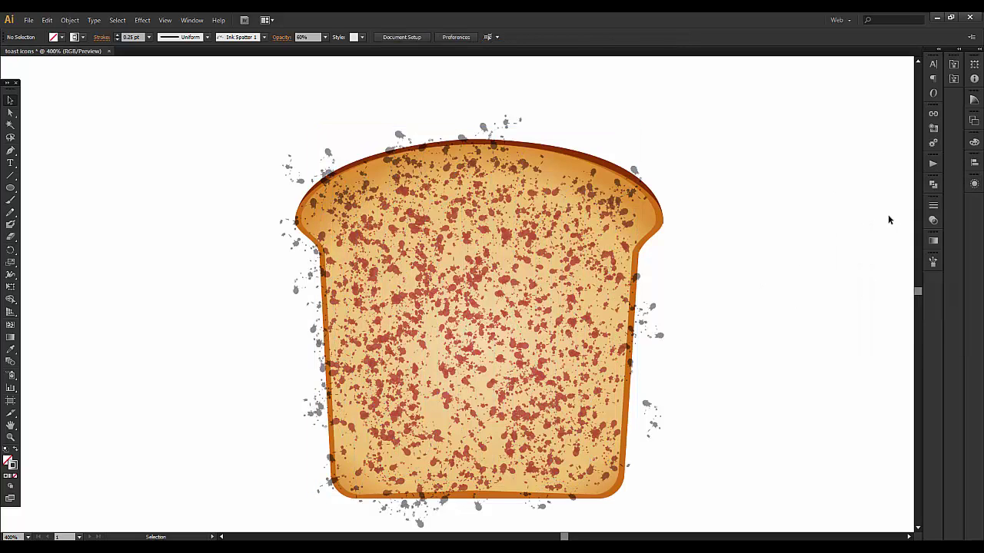
left_click(477, 171)
left_click(757, 260)
left_click(9, 215)
left_click_drag(516, 338, 509, 333)
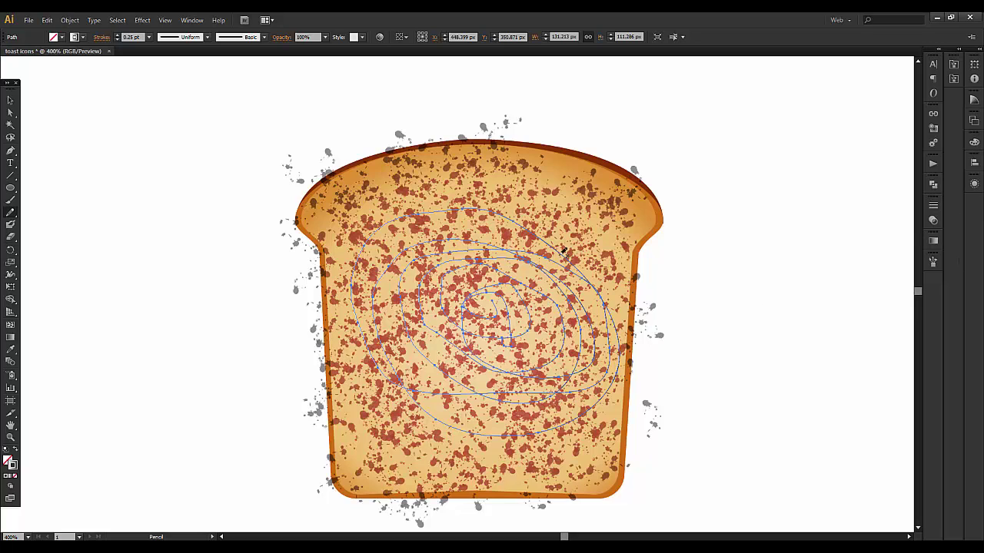
left_click(10, 100)
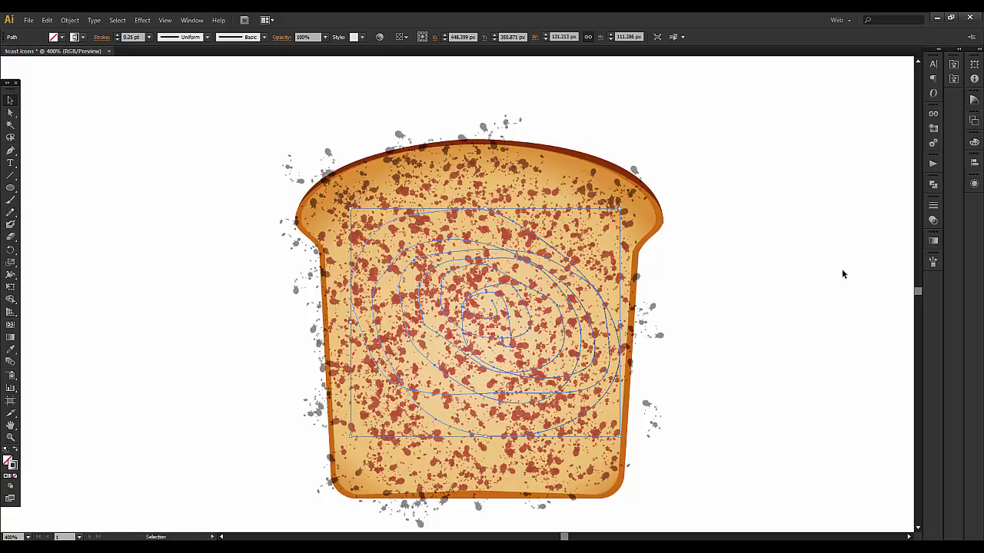
- Give the spiral a White Ink Spatter 1 brush stroke at 0.25 pt, nudged slightly up-left
left_click(955, 79)
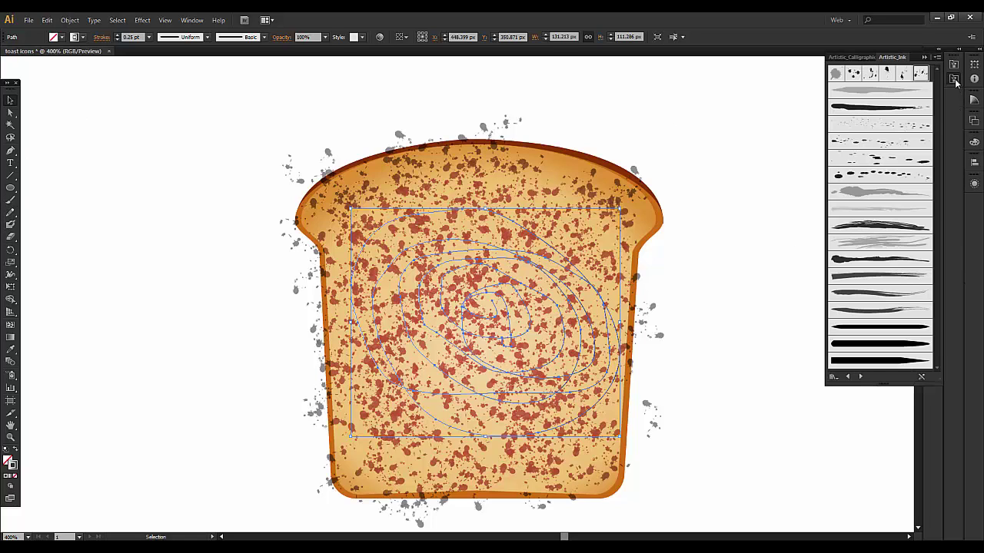
left_click(919, 74)
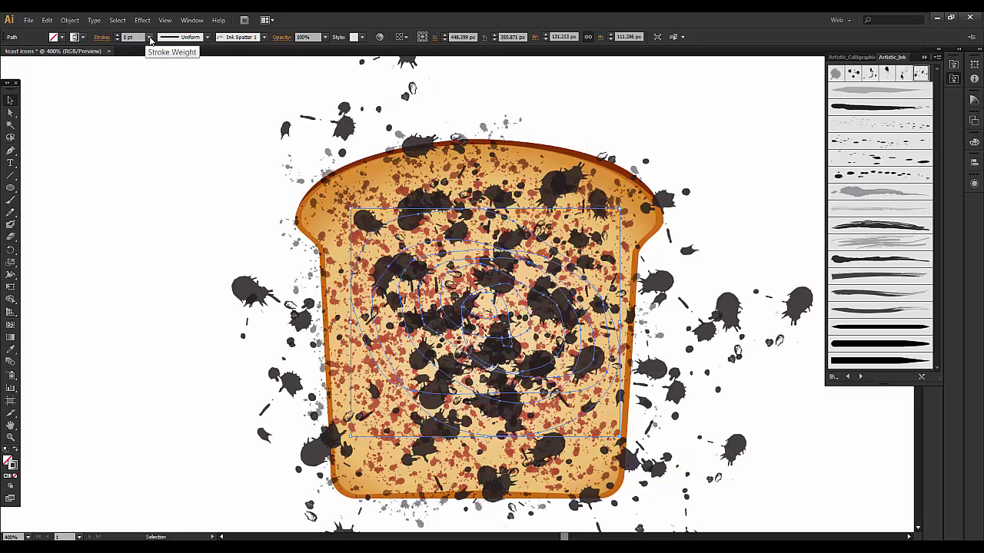
left_click(148, 37)
left_click(162, 53)
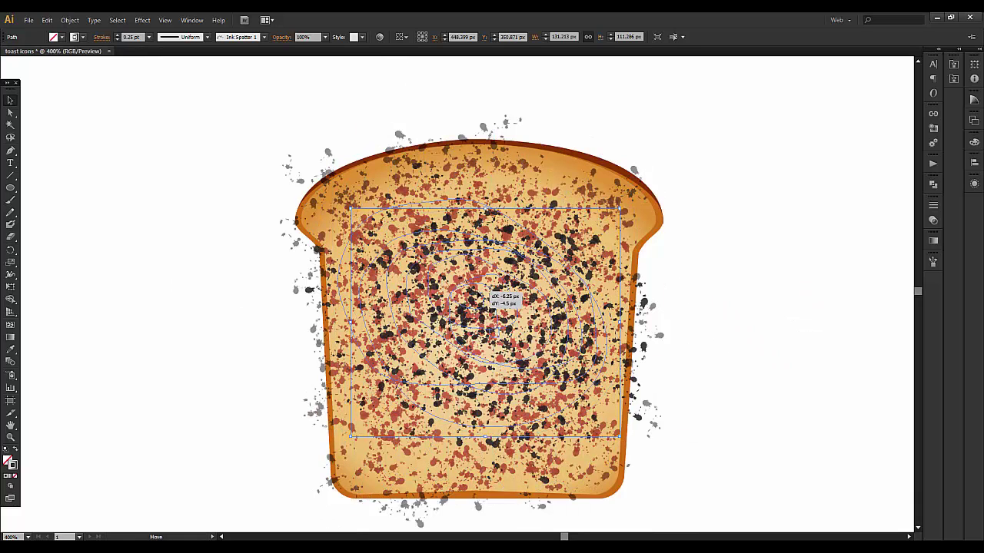
left_click_drag(514, 313, 500, 304)
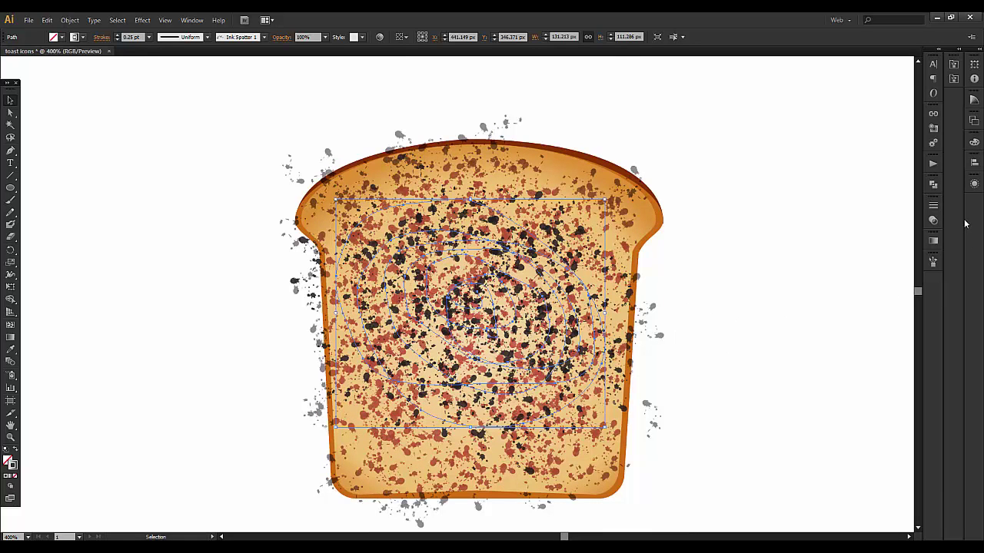
left_click(83, 40)
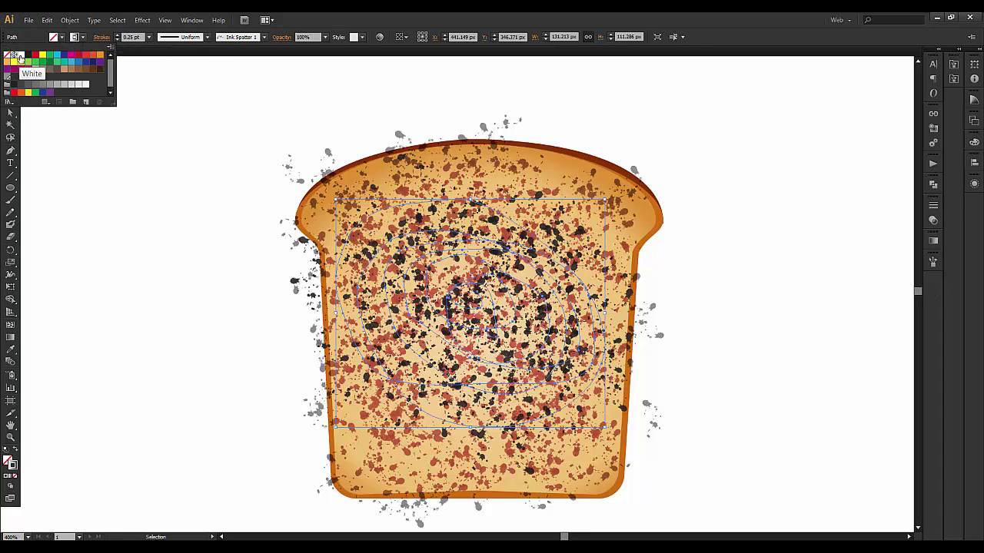
left_click(47, 74)
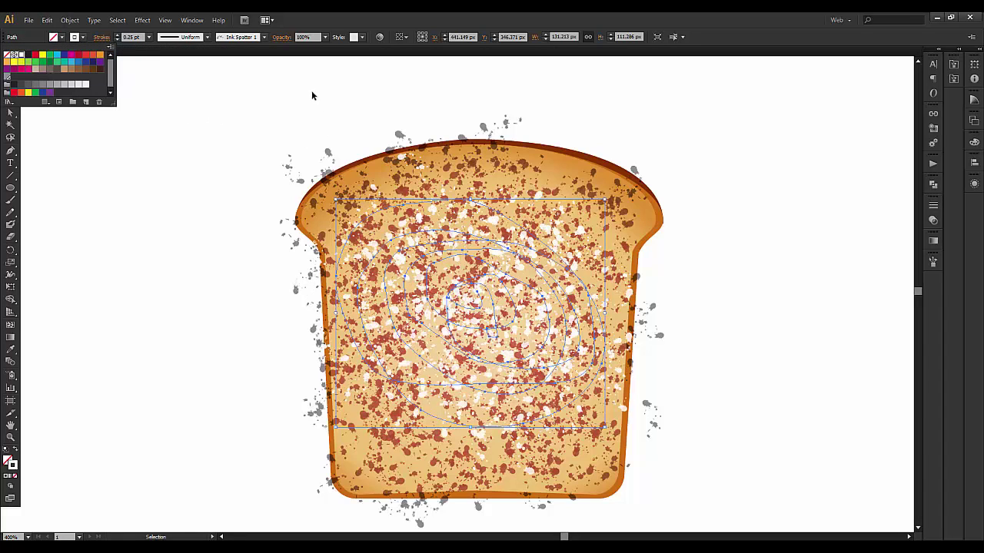
left_click(284, 104)
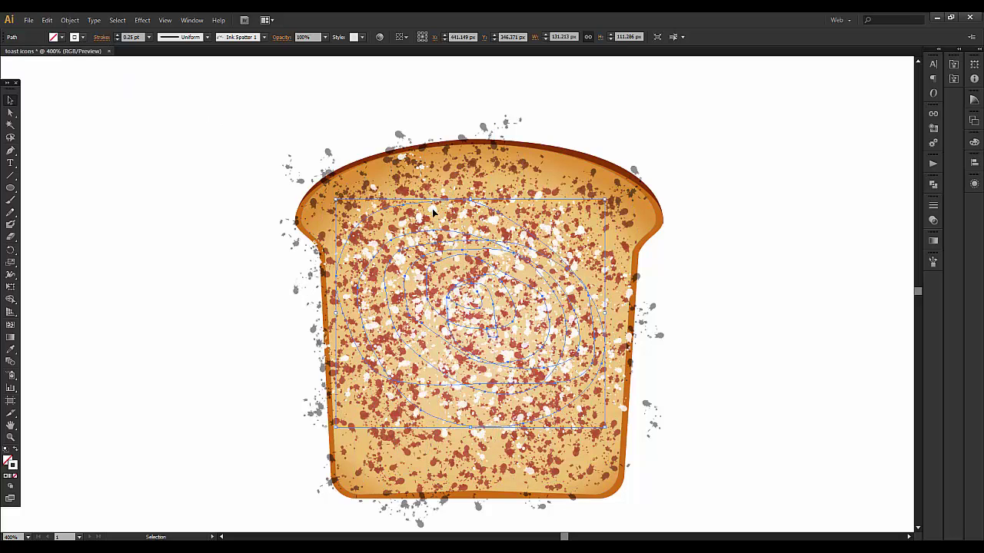
- Set the white spiral spatter's blending mode to Soft Light in the Transparency panel
left_click(933, 267)
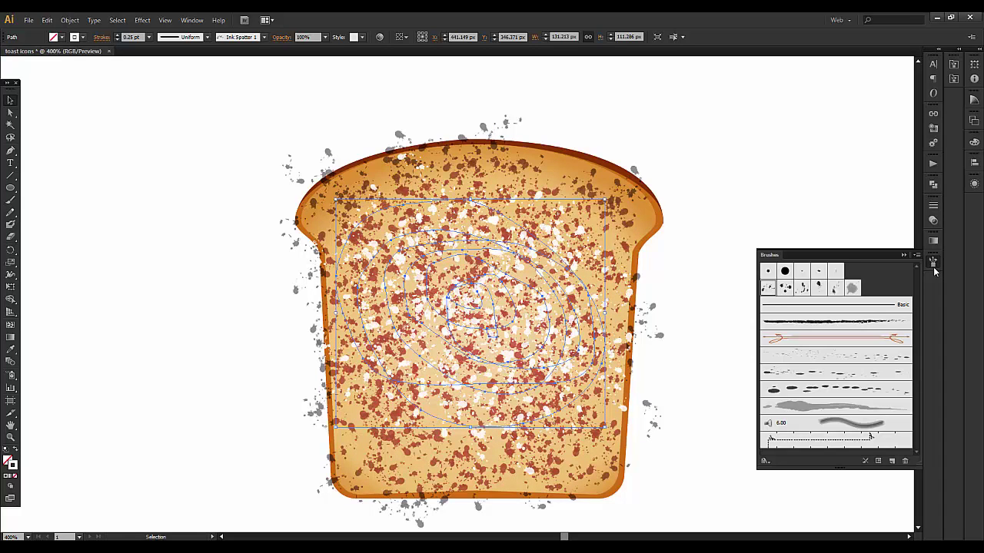
left_click(934, 267)
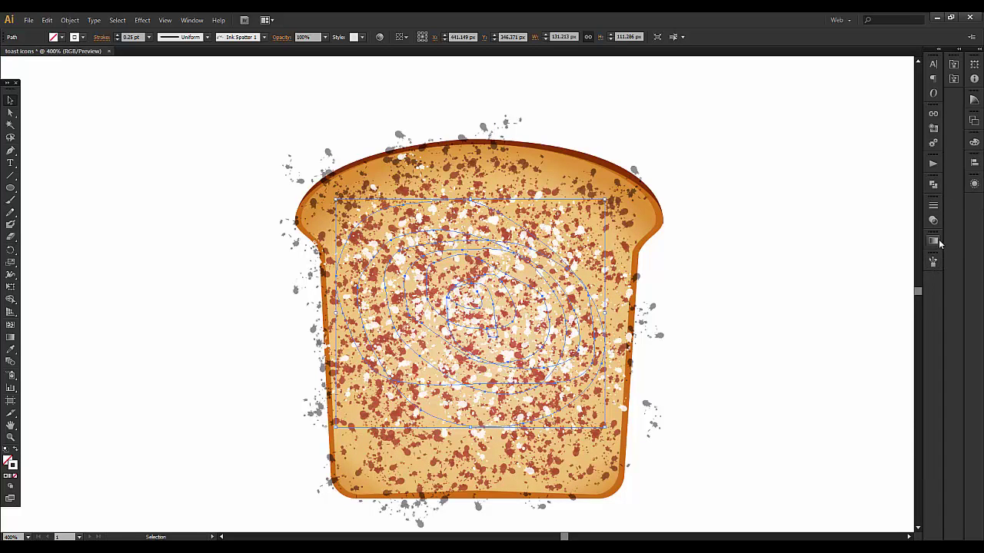
left_click(976, 188)
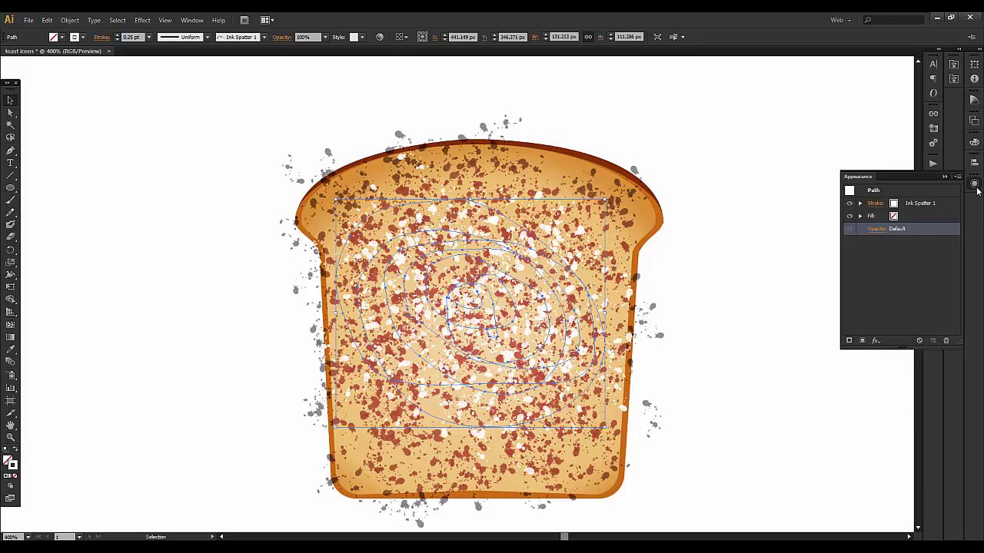
left_click(976, 189)
left_click(933, 220)
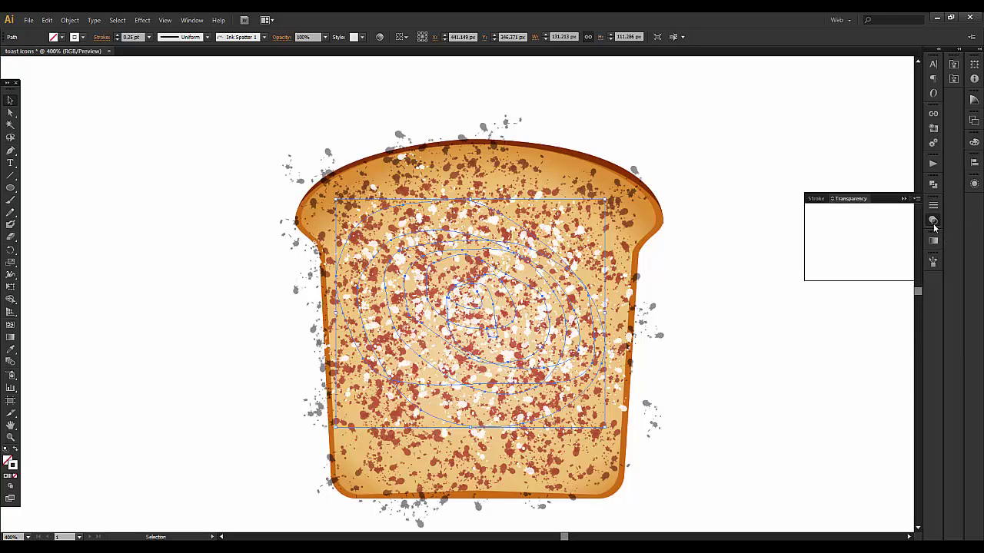
left_click(890, 211)
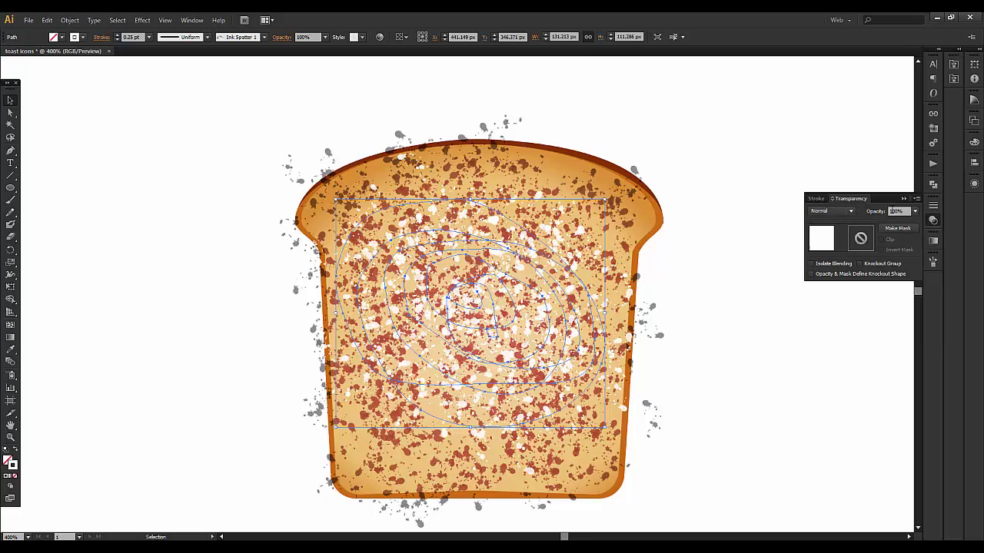
left_click(916, 215)
left_click(930, 293)
left_click(830, 211)
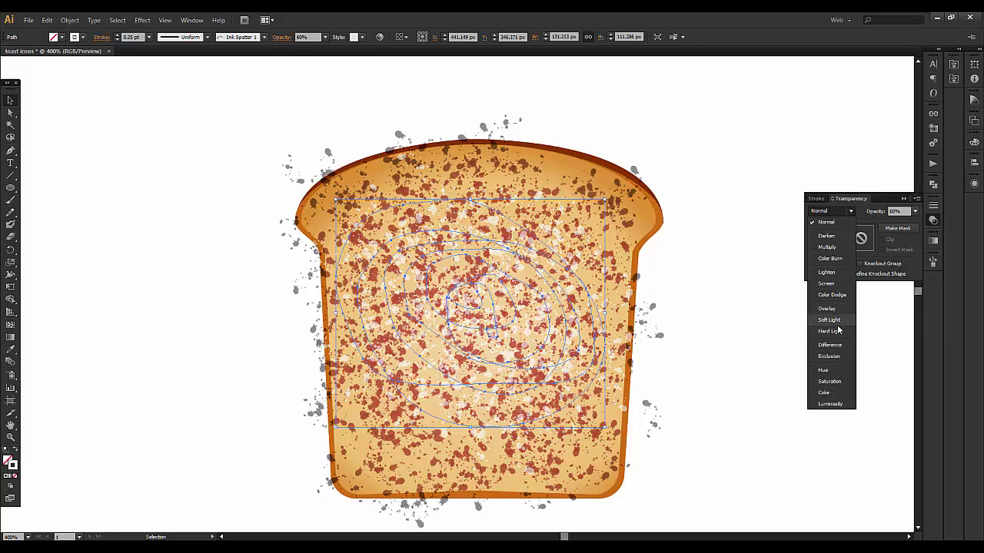
left_click(830, 320)
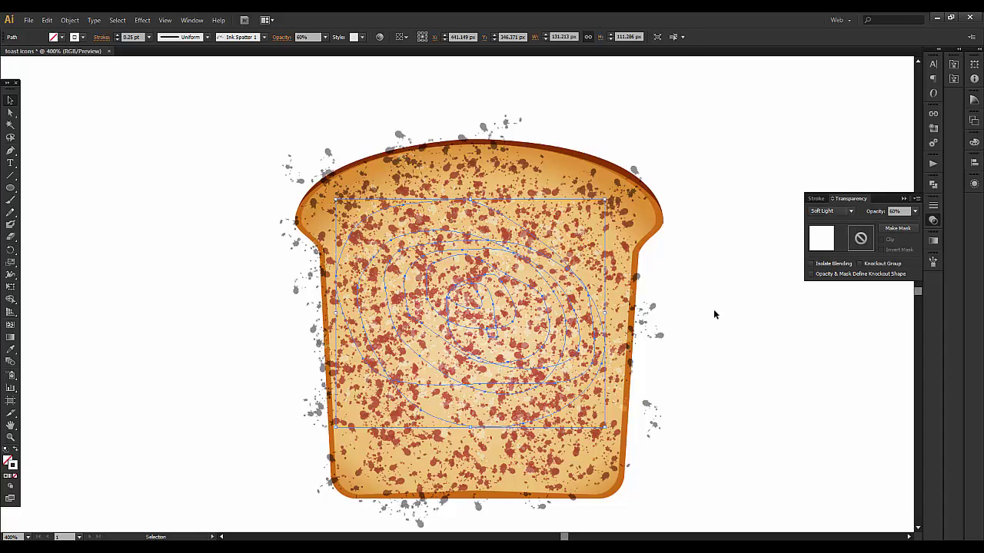
- Try 70% and then 100% opacity for the white spiral spatter
left_click(915, 217)
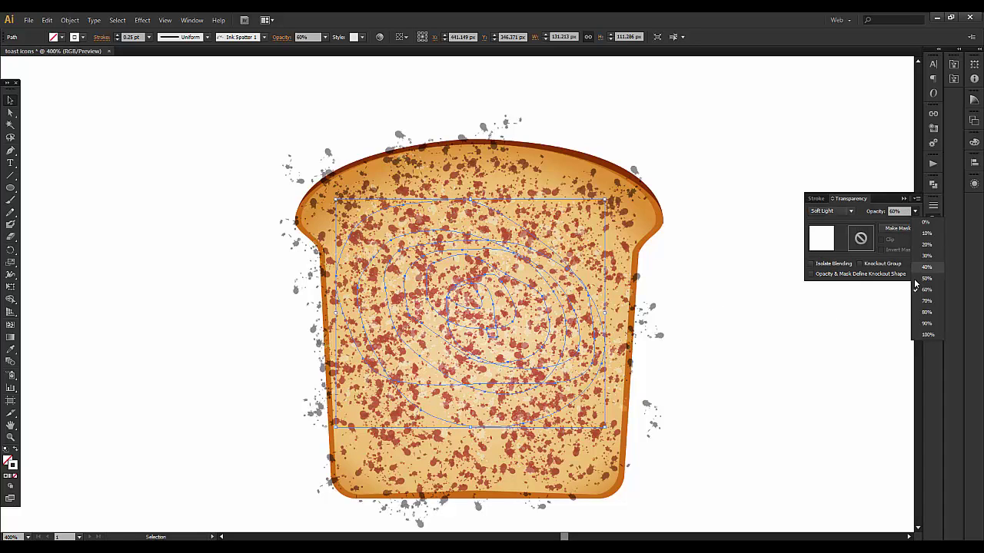
left_click(921, 306)
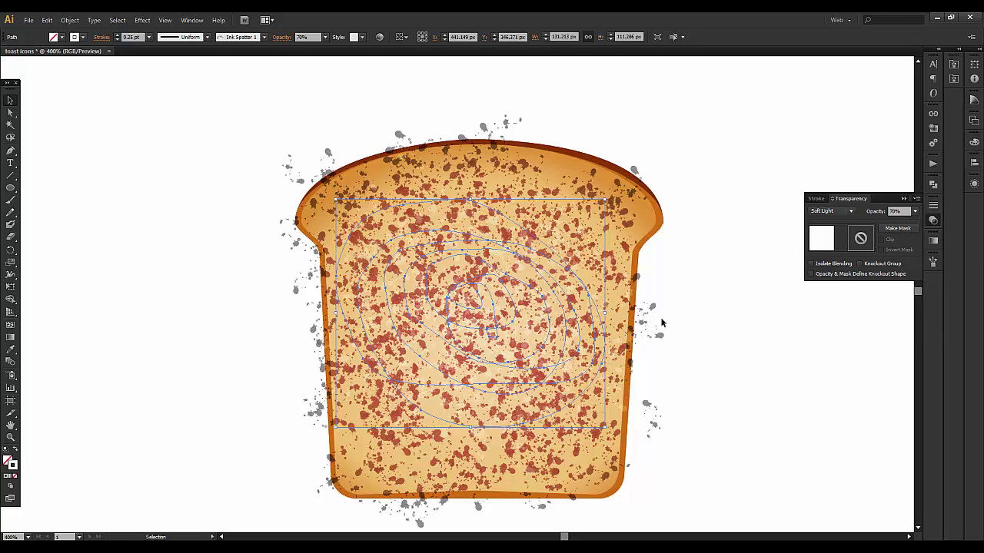
left_click(915, 213)
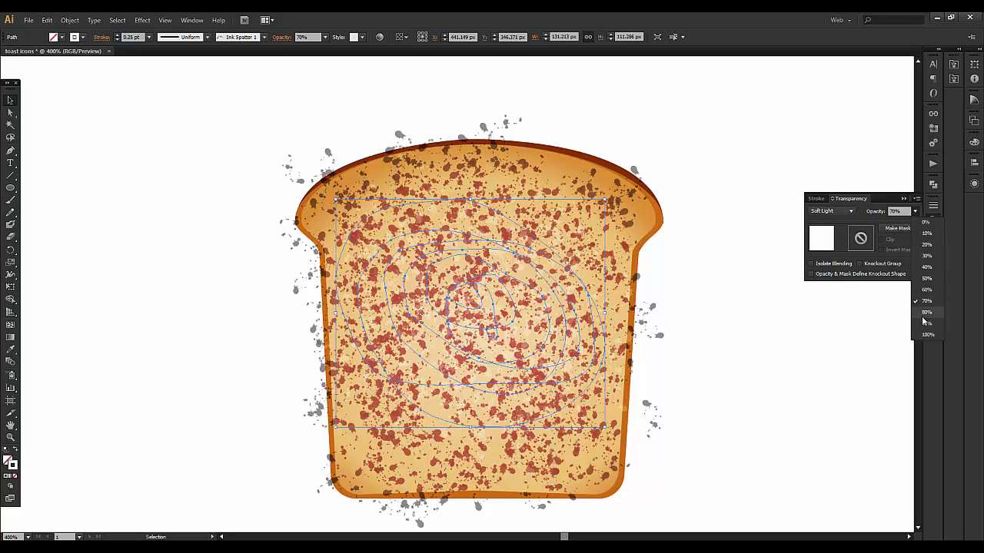
left_click(919, 326)
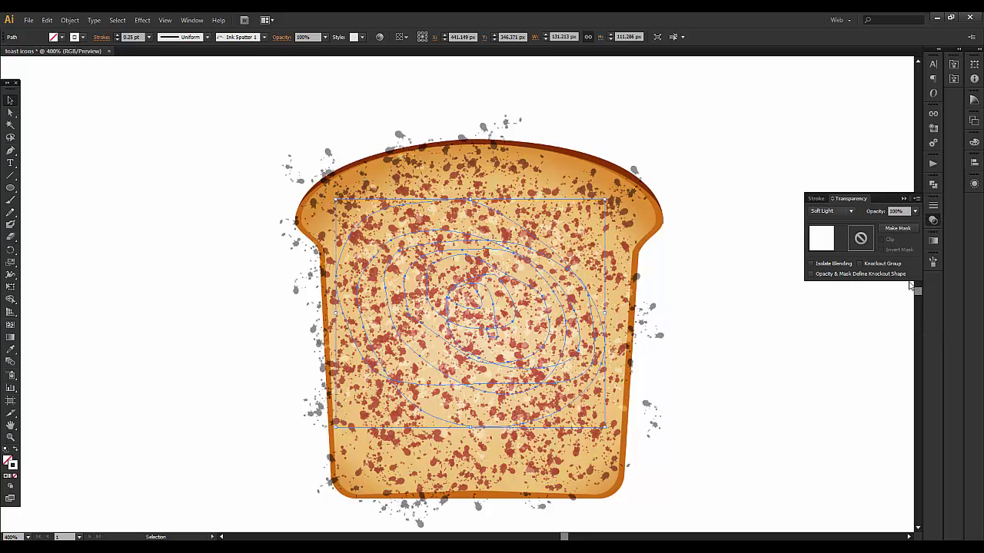
left_click(915, 215)
left_click(921, 304)
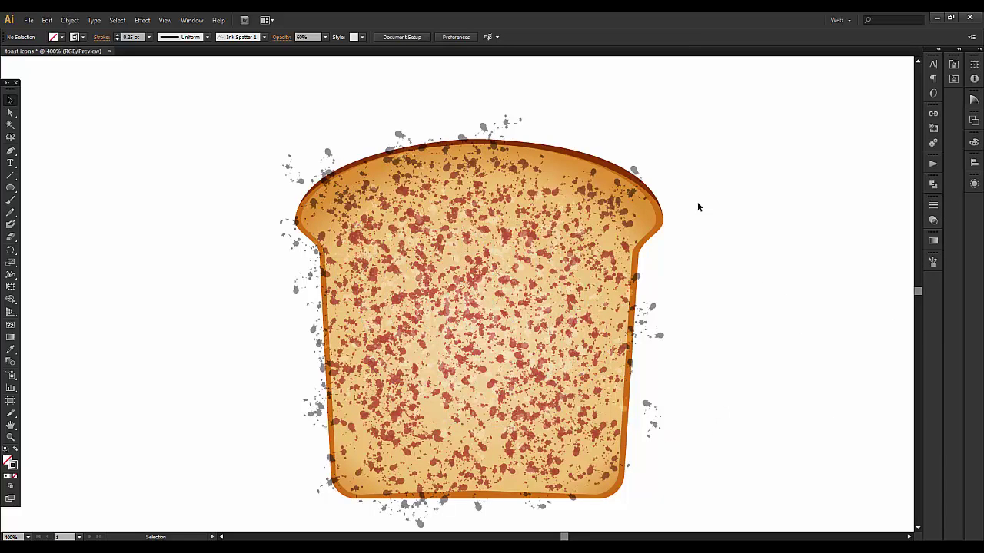
- Set the streak speckle artwork to 20% opacity, then deselect it
left_click(481, 127)
left_click(932, 221)
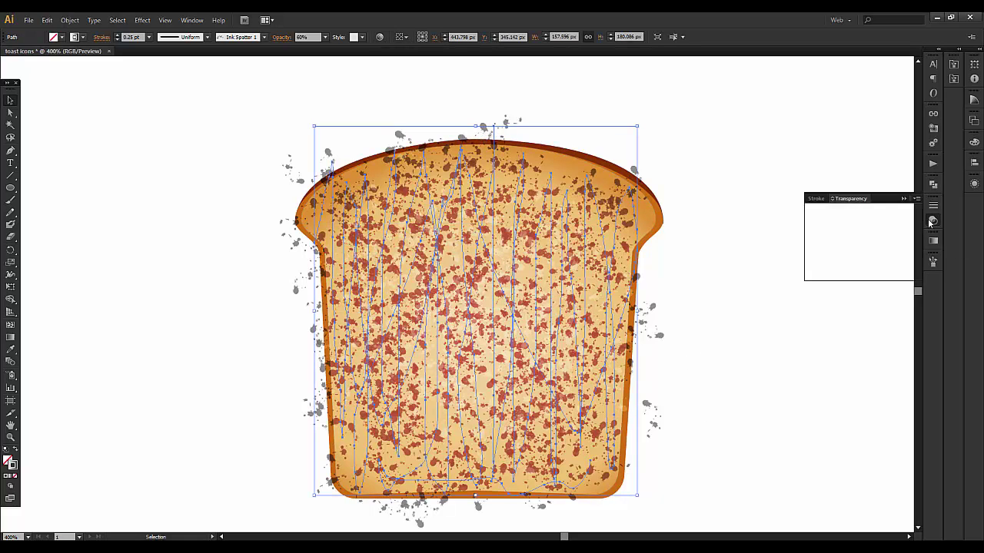
left_click(915, 216)
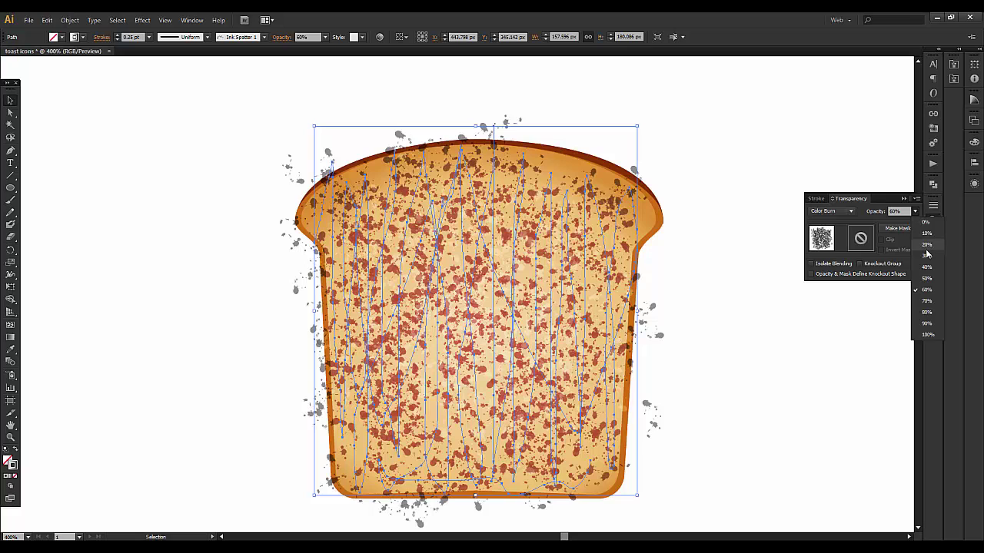
type("20")
key("Return")
left_click(717, 311)
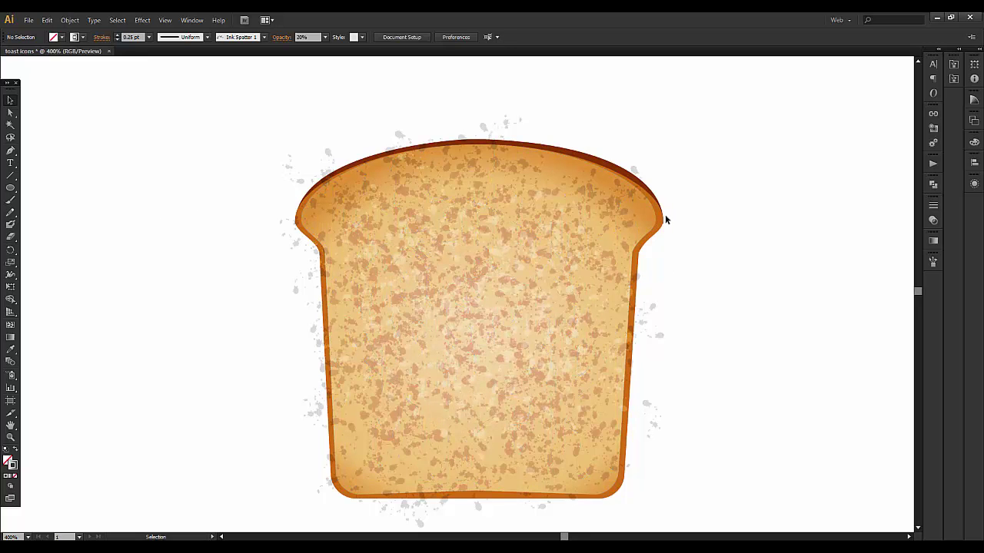
- Copy the toast shape, paste it in front, and set the copy's fill to None
scroll(666, 220, "up", 1)
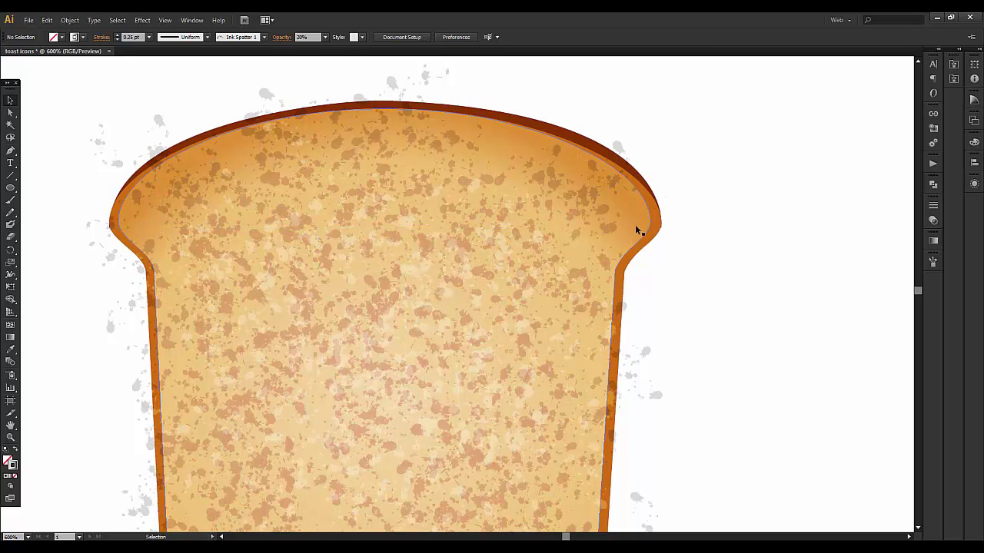
left_click(657, 207)
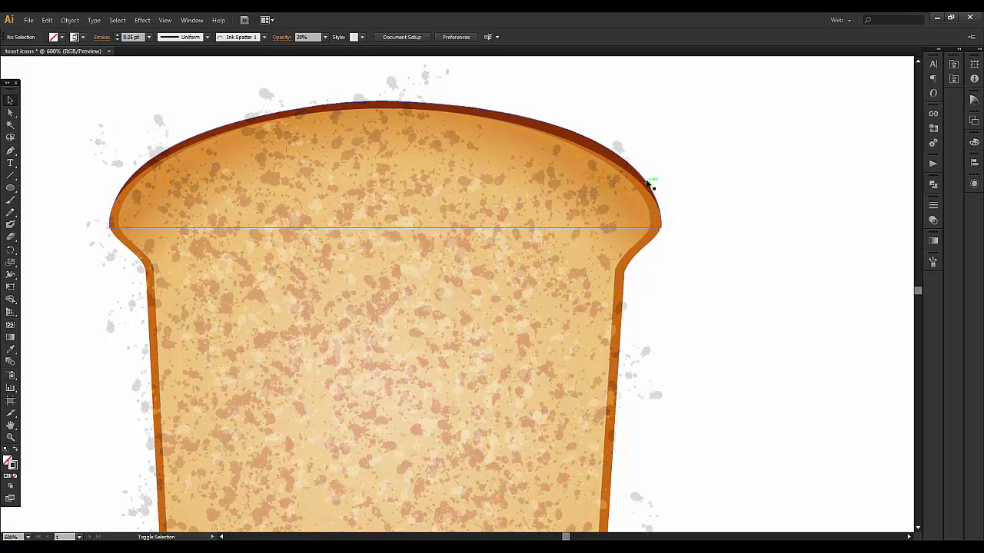
left_click(645, 207, "shift")
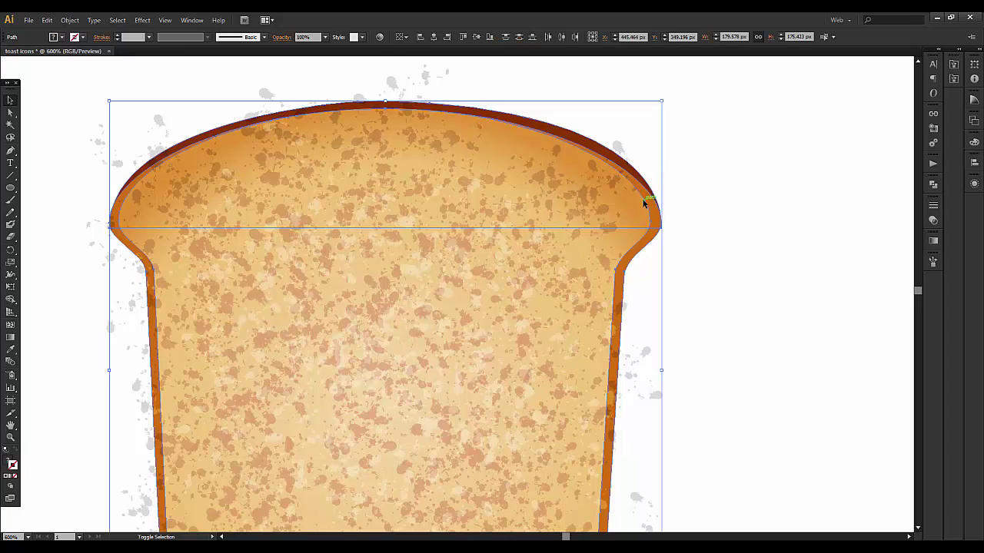
scroll(652, 252, "down", 3)
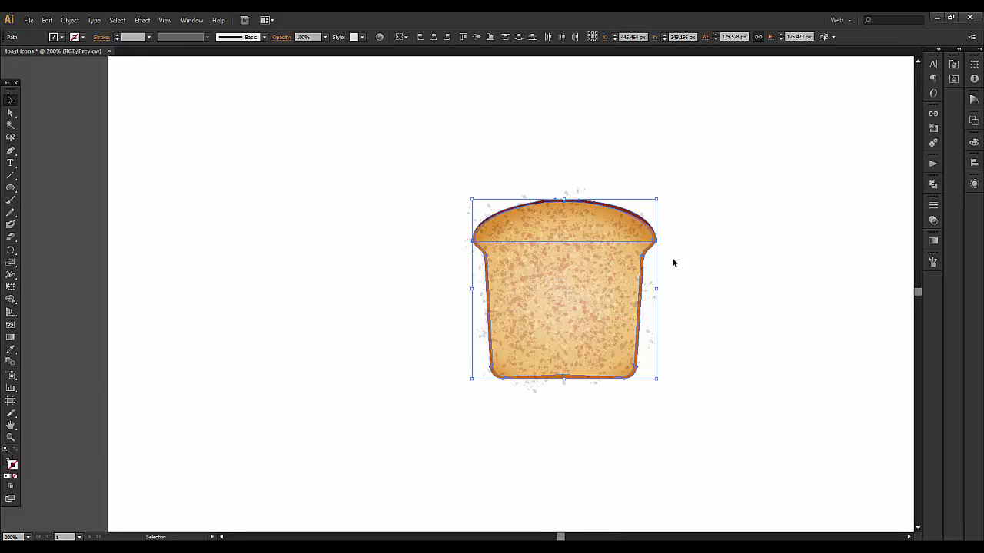
key("a")
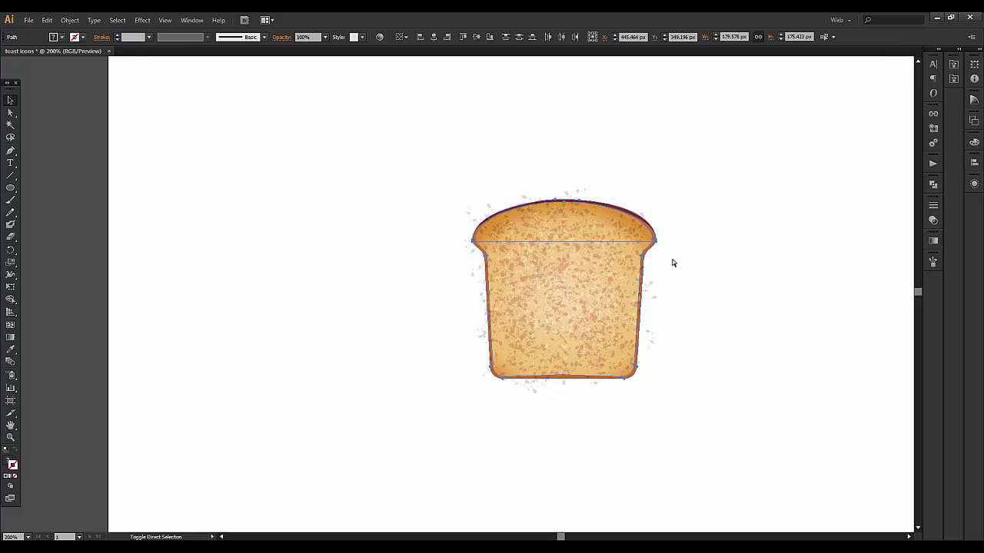
key("ctrl+z")
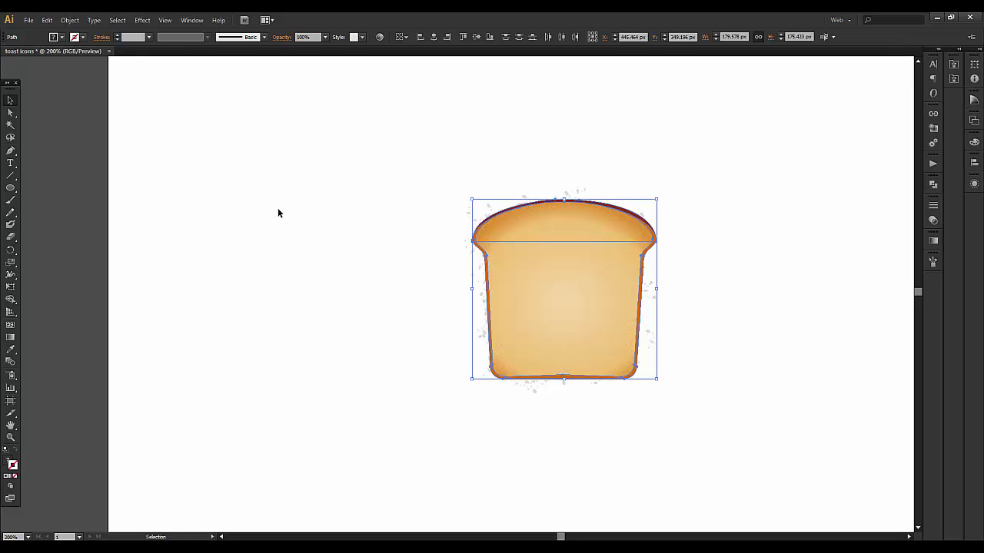
left_click(53, 37)
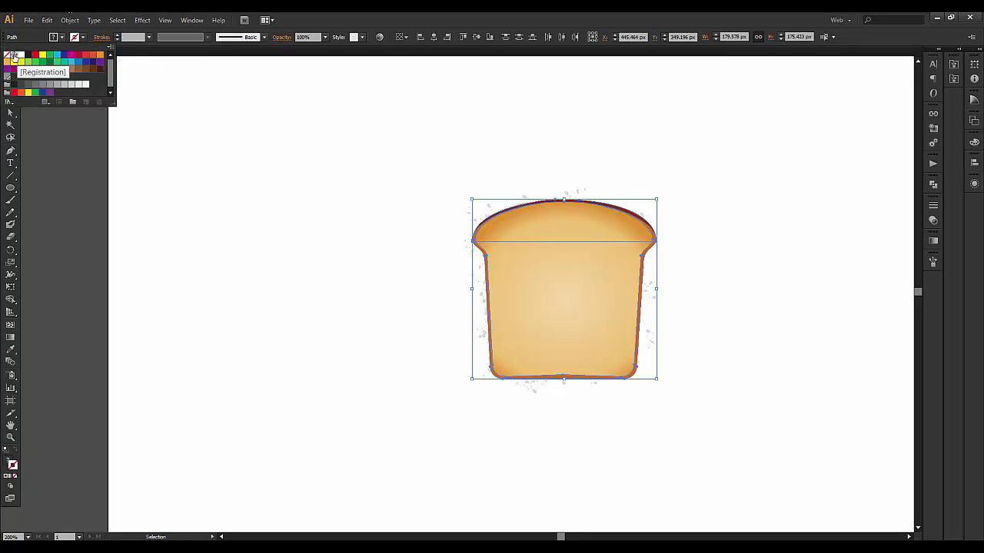
left_click(7, 55)
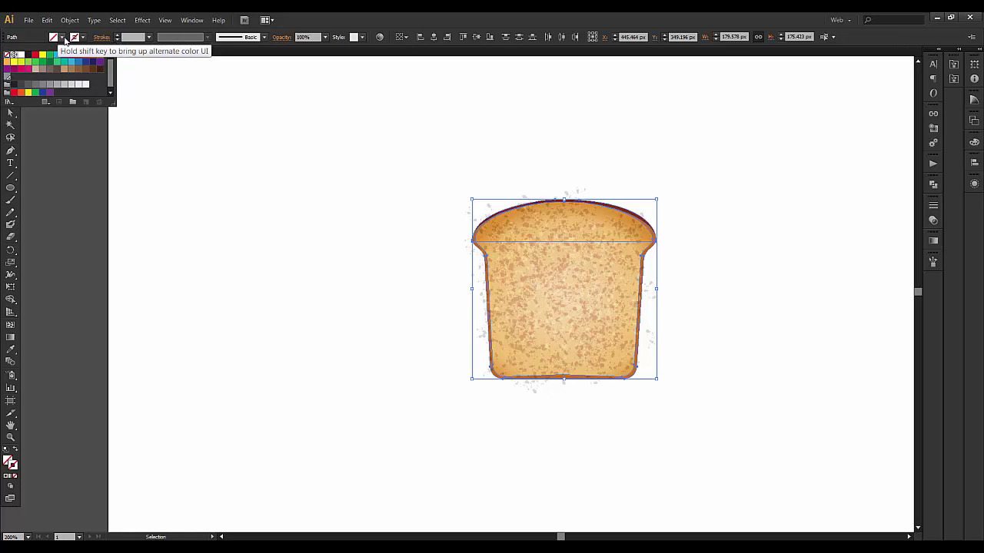
key("Escape")
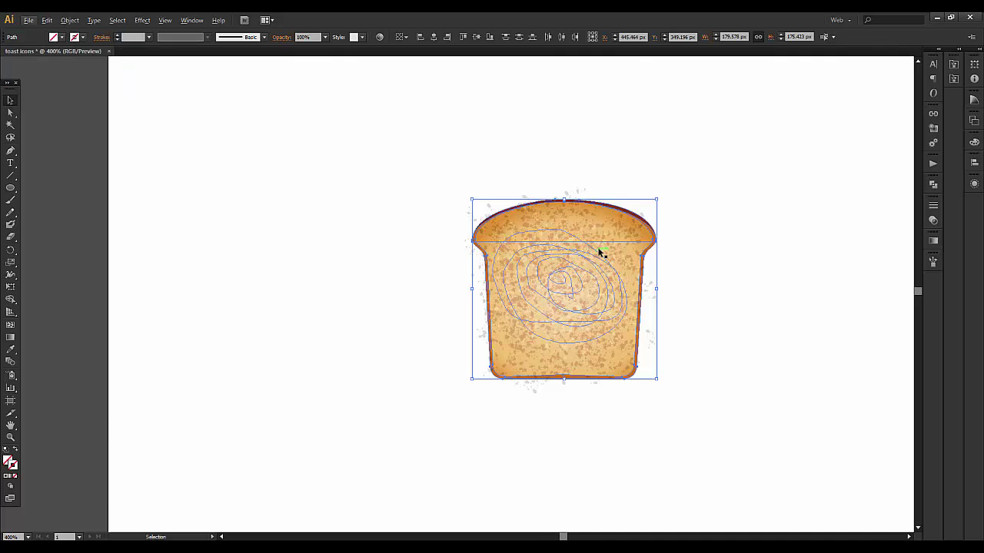
- Add the speckle paths to the selection and make a clipping mask from them
scroll(599, 251, "up", 2)
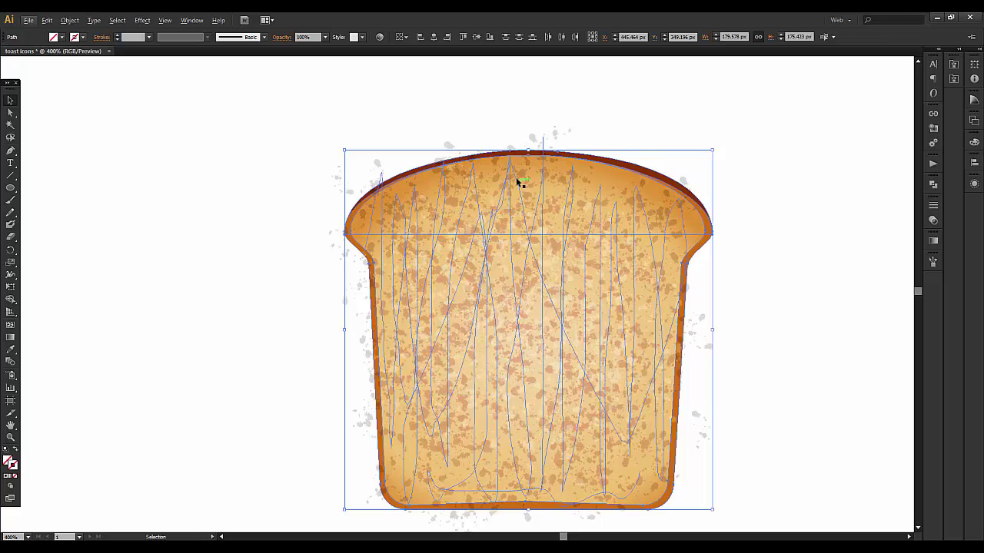
left_click(517, 179, "shift")
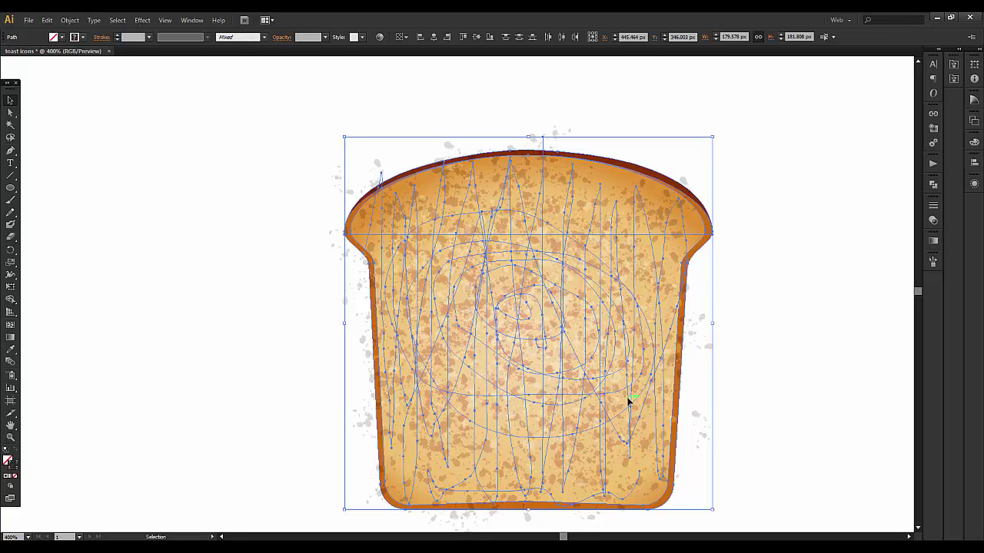
left_click(67, 23)
mouse_move(100, 349)
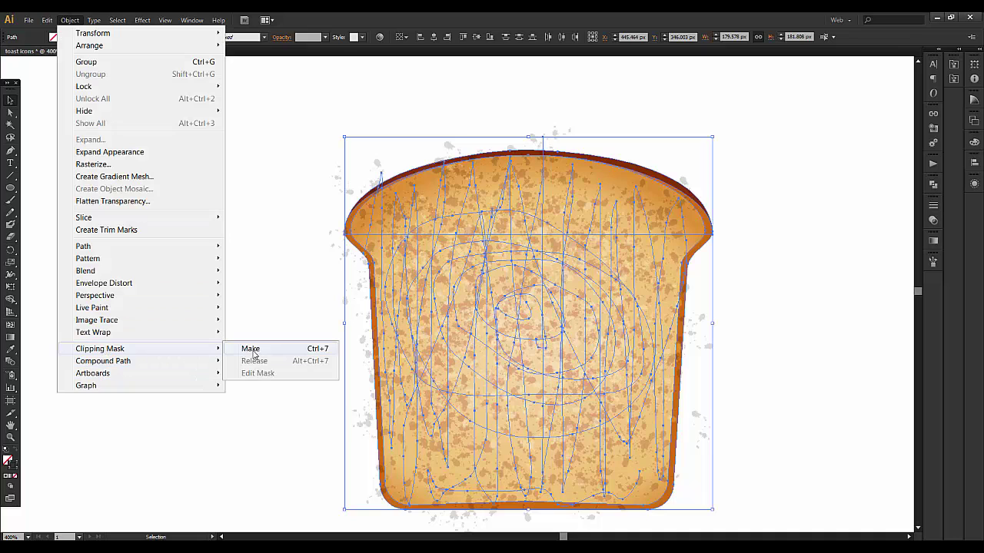
left_click(254, 354)
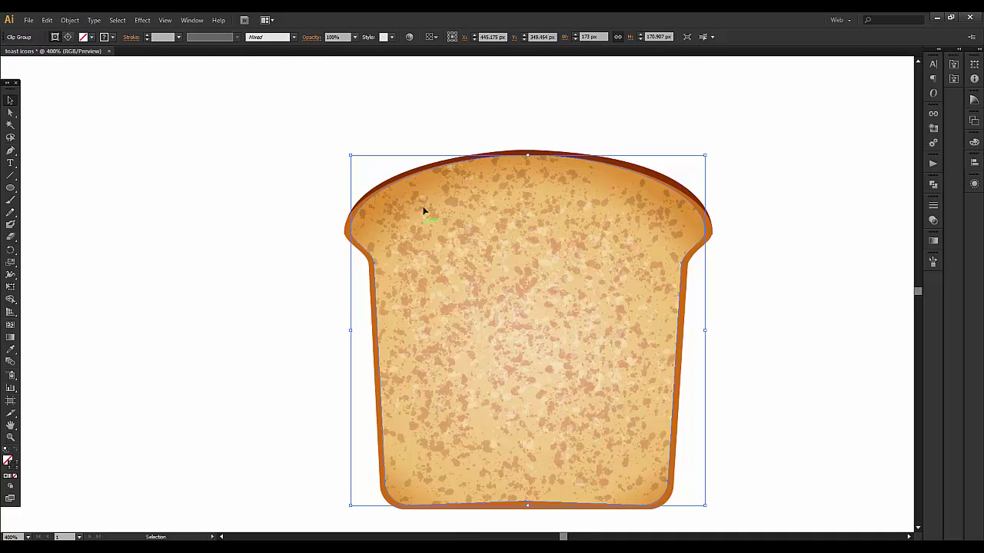
left_click(779, 290)
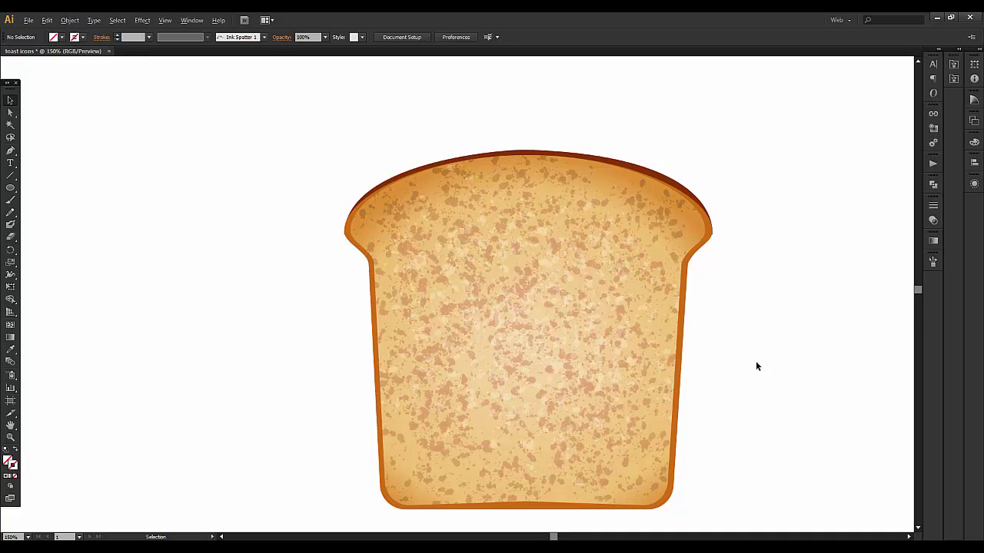
- Zoom to 300% on the clipped toast and switch to the Pen tool (P)
scroll(755, 363, "down", 3)
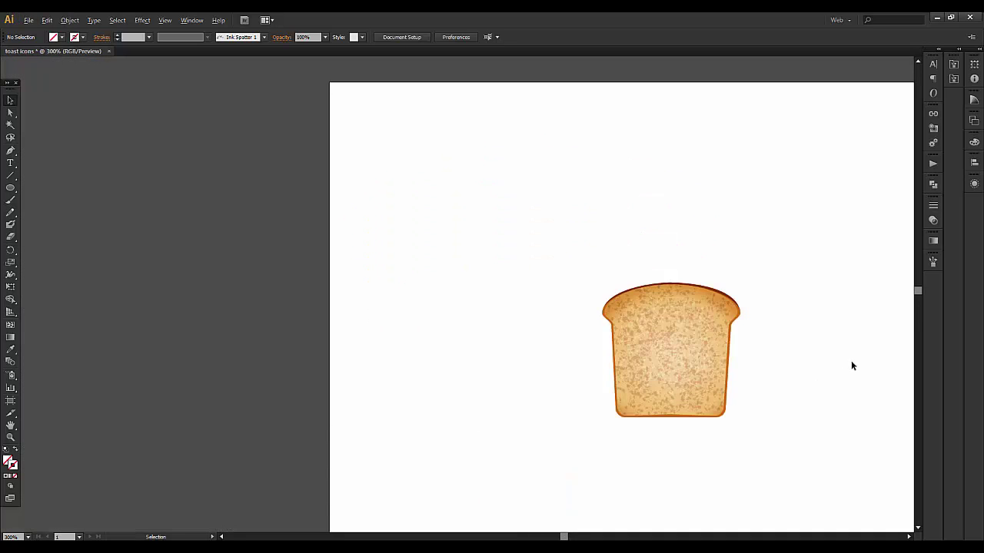
scroll(850, 366, "up", 2)
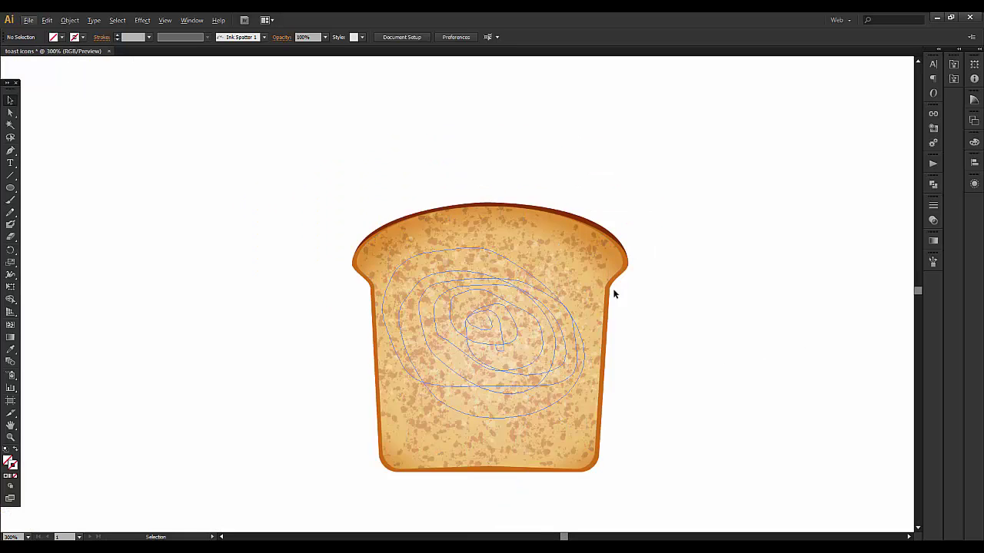
key("p")
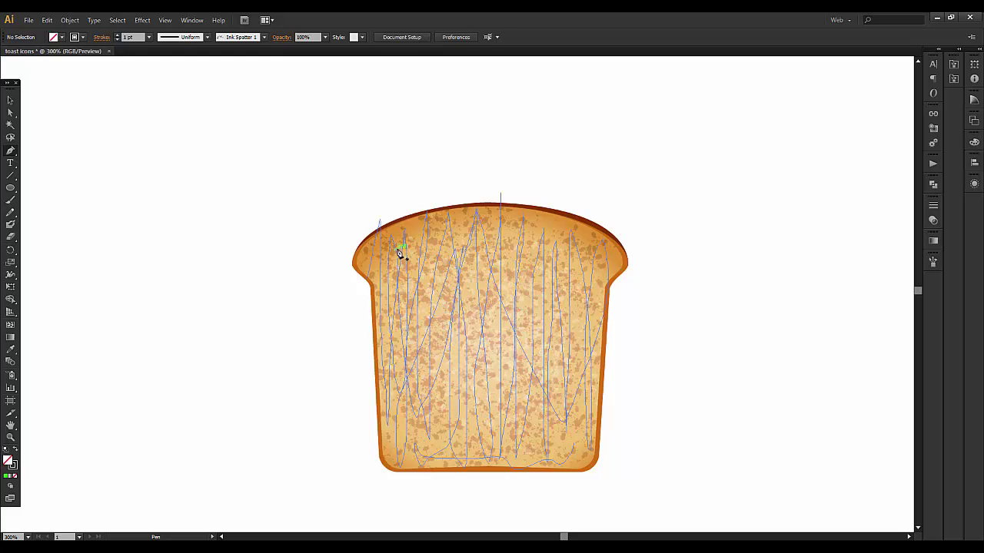
- Pen-click an outline from the toast's upper left down to the bottom and back up
left_click(428, 232)
left_click(394, 246)
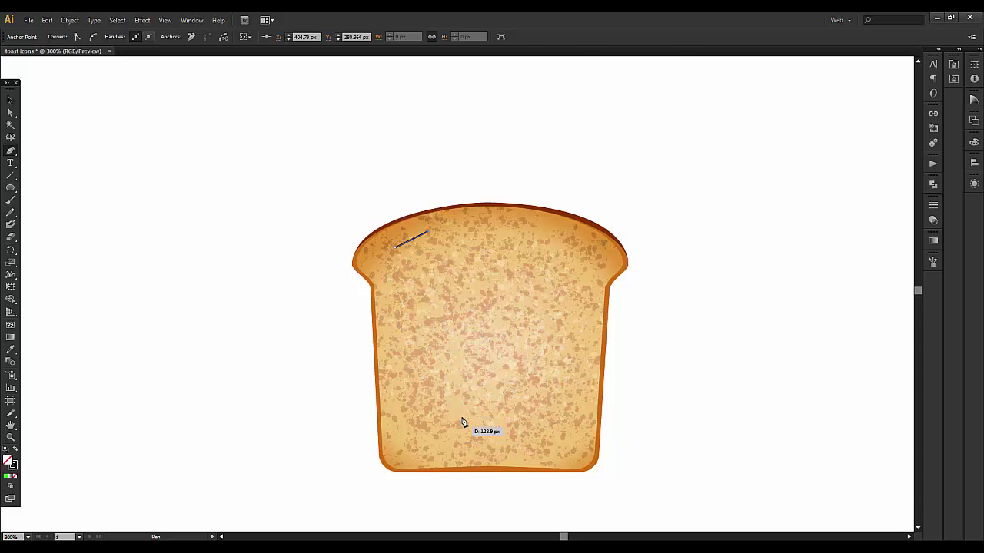
key("ctrl+shift+a")
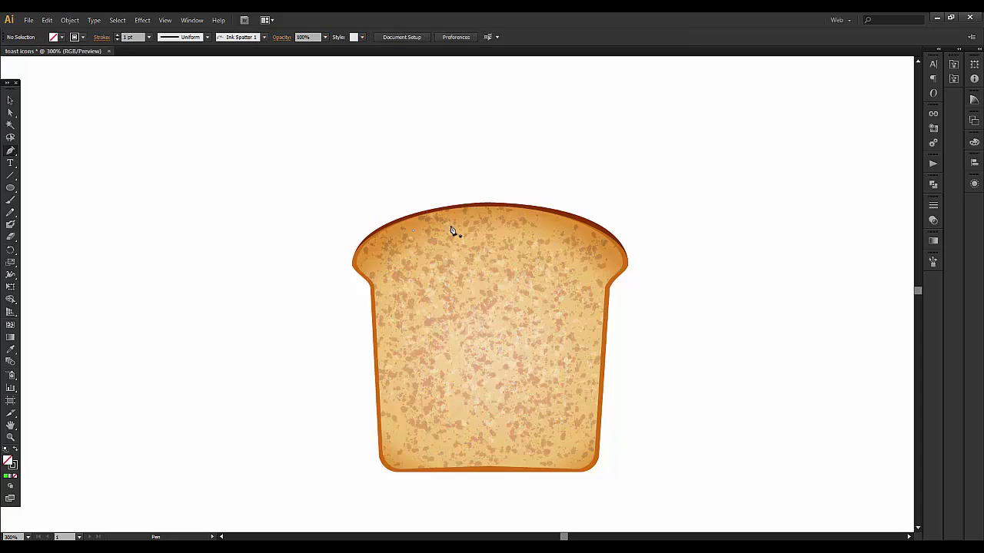
left_click(441, 224)
left_click(413, 231)
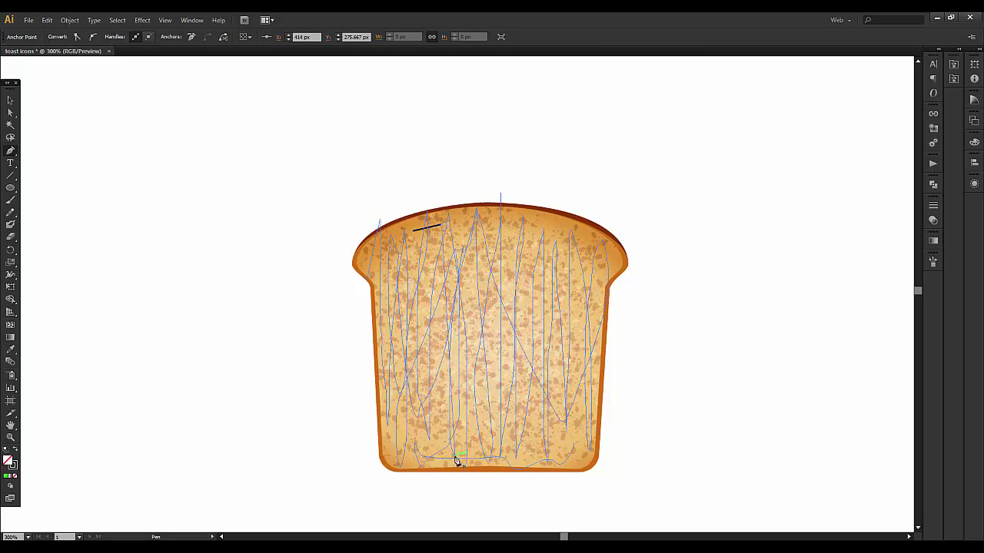
left_click(454, 457)
left_click(394, 458)
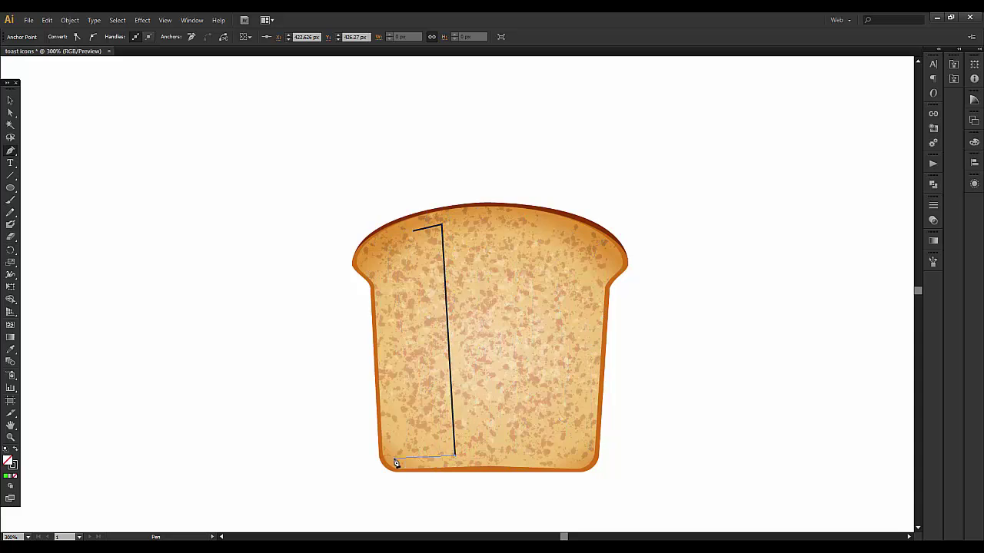
left_click(390, 330)
left_click(401, 279)
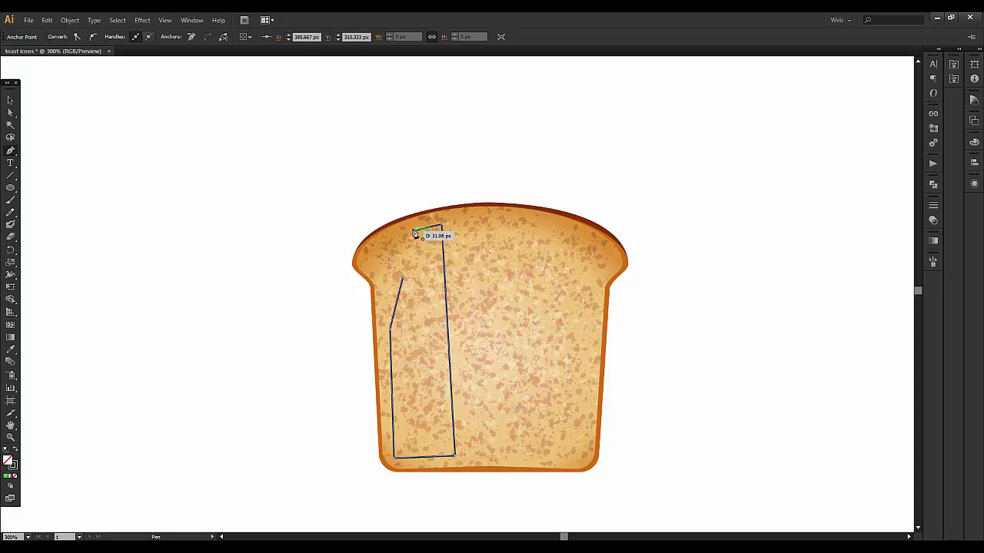
- Replace misplaced points with bottom-left corners and close the narrow outline at its start
key("ctrl+z")
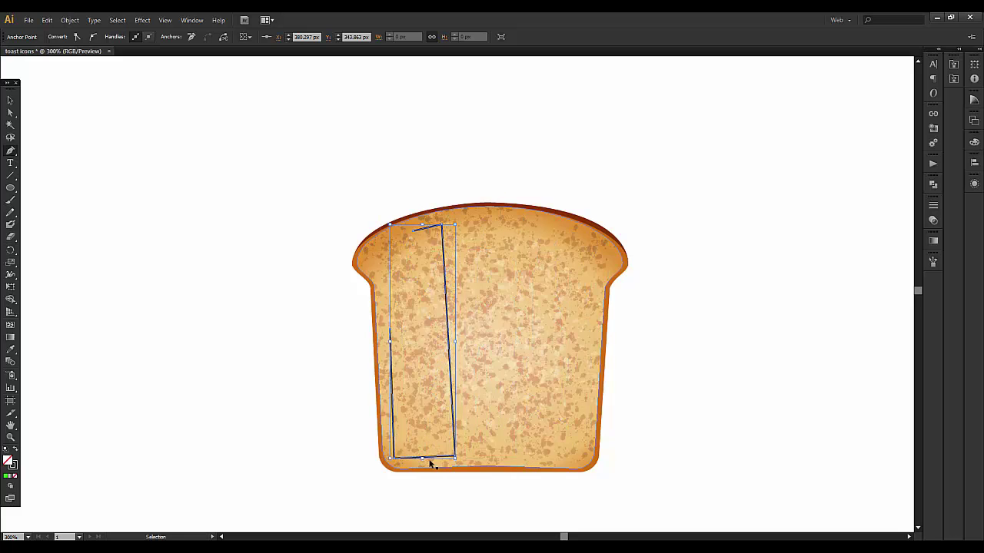
key("ctrl+z")
key("ctrl+z")
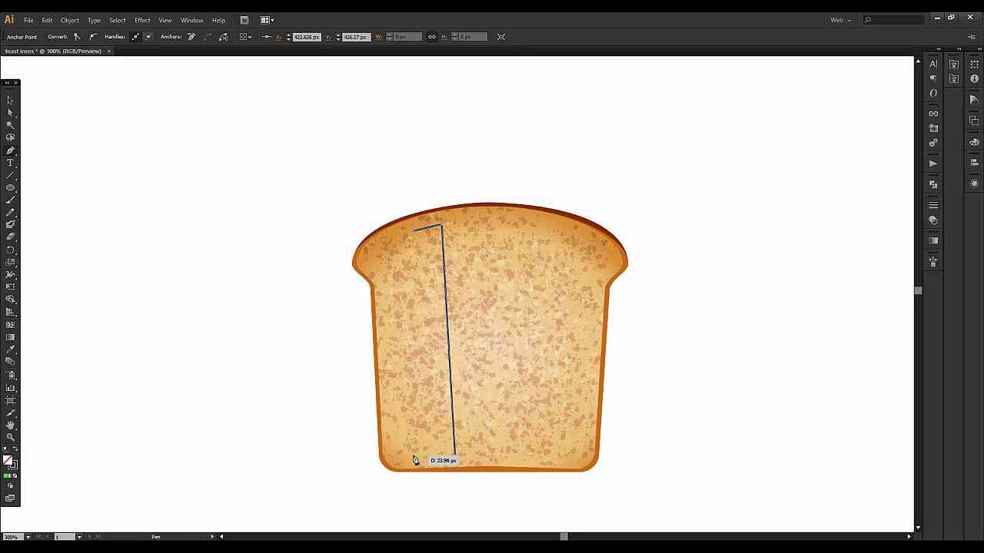
left_click(416, 456)
left_click(389, 436)
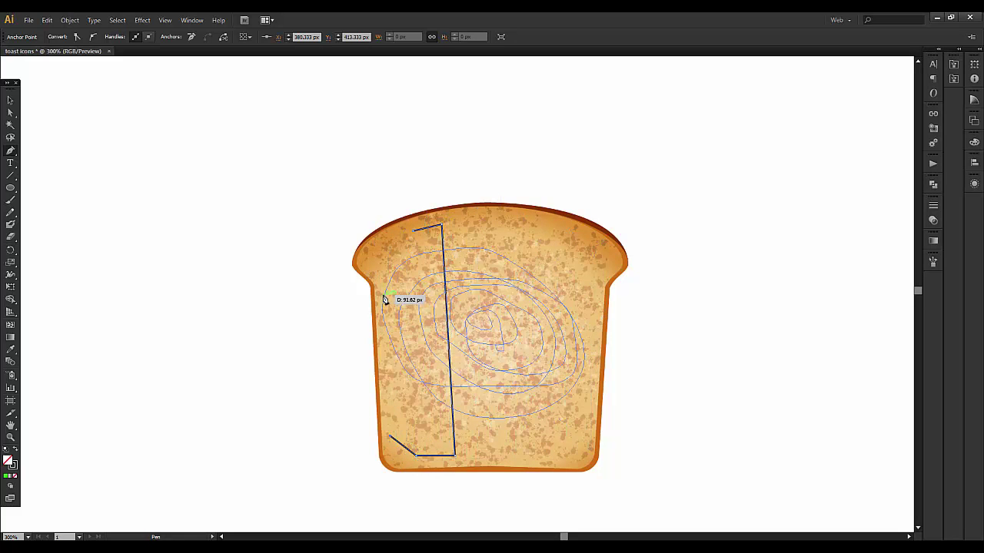
left_click(406, 277)
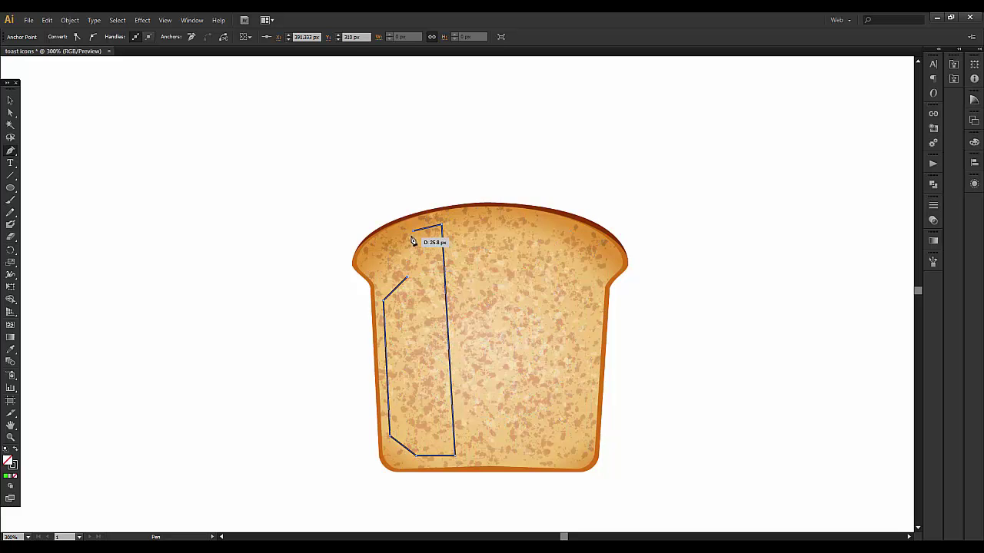
left_click(415, 234)
left_click(10, 100)
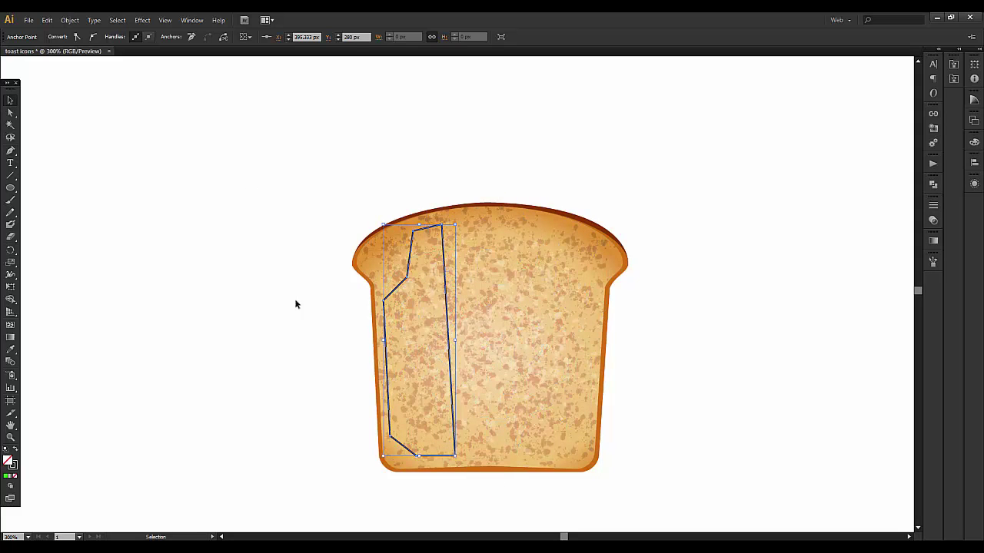
- Narrow the new shape, move it into place on the toast, and reselect it
left_click_drag(455, 339, 444, 343)
key("a")
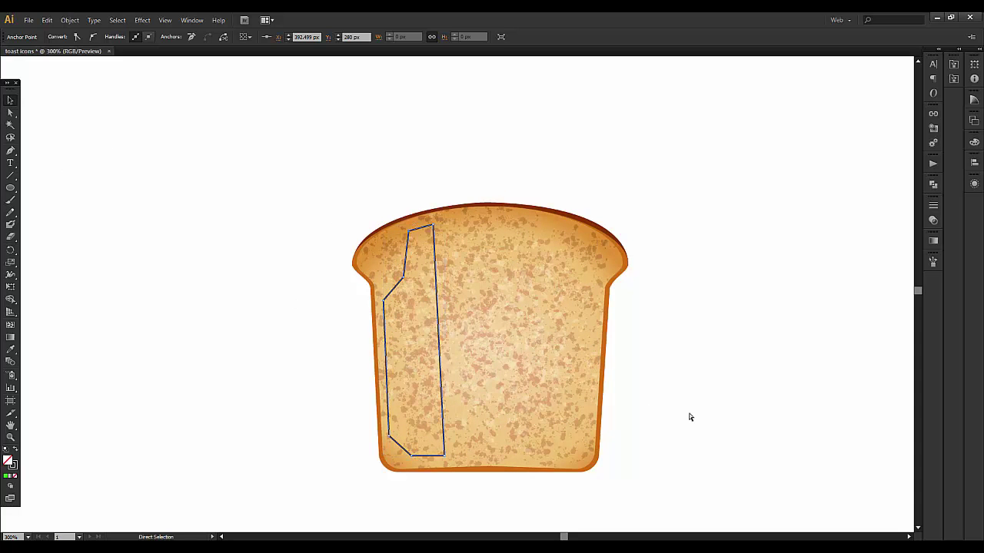
key("v")
mouse_move(437, 329)
left_mouse_down()
mouse_move(470, 315)
mouse_move(512, 329)
left_mouse_up()
left_click(435, 285)
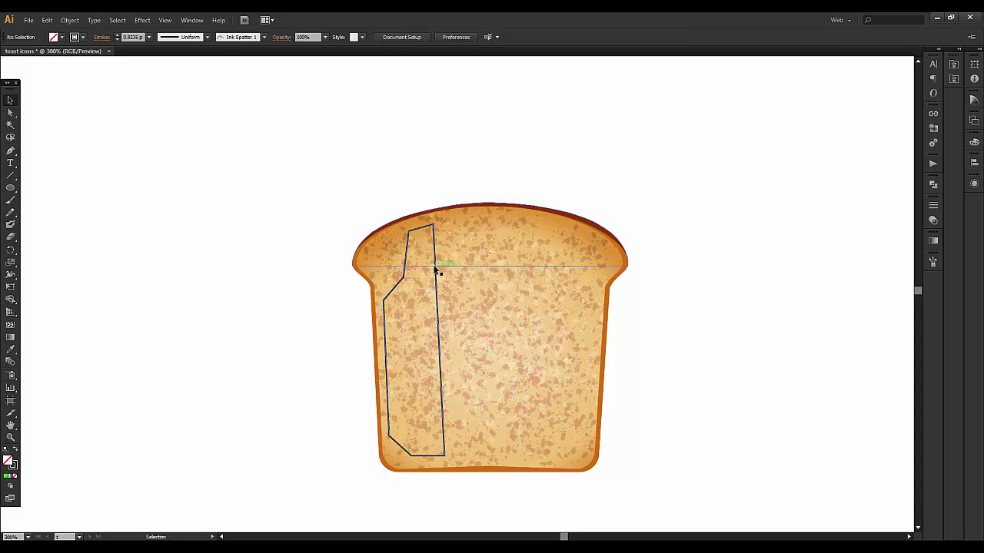
left_click(436, 269)
- Place a copy of the left bottle-shaped outline along the toast's right side, nudged slightly up
key("a")
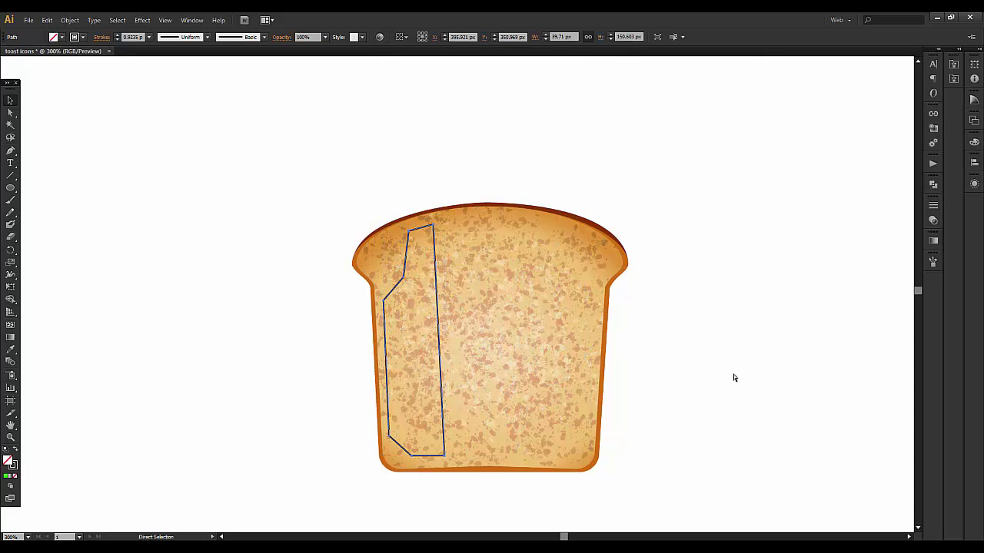
key("v")
mouse_move(439, 308)
left_mouse_down()
mouse_move(461, 285)
mouse_move(450, 300)
mouse_move(464, 217)
left_mouse_up()
mouse_move(434, 280)
left_mouse_down()
mouse_move(498, 332)
mouse_move(648, 340)
mouse_move(613, 340)
left_mouse_up()
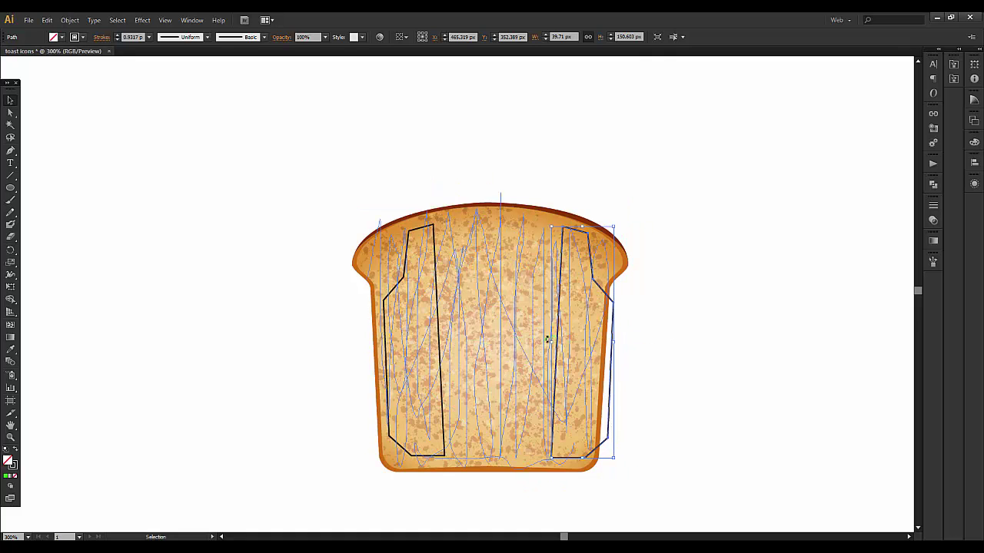
left_click_drag(561, 236, 545, 241)
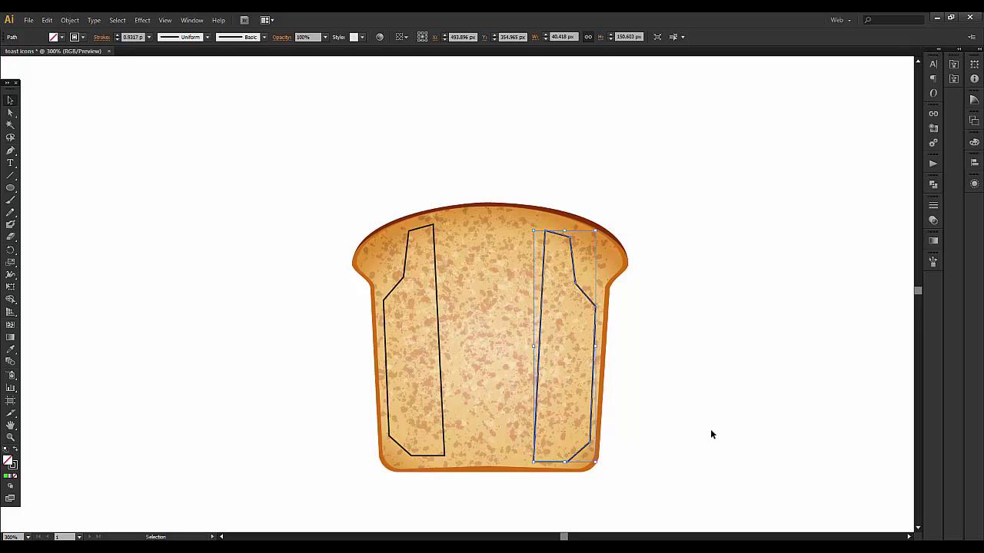
left_click(423, 457)
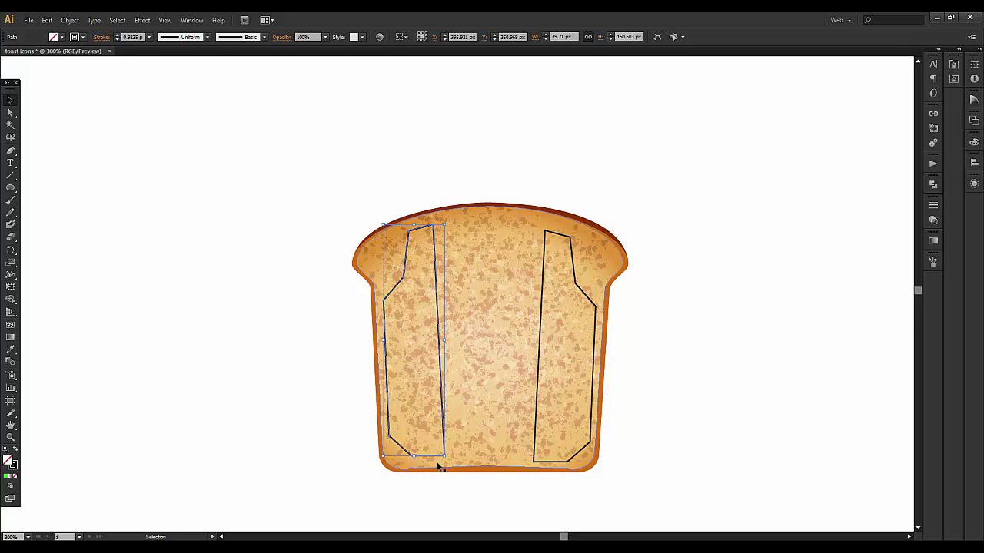
left_click(547, 238)
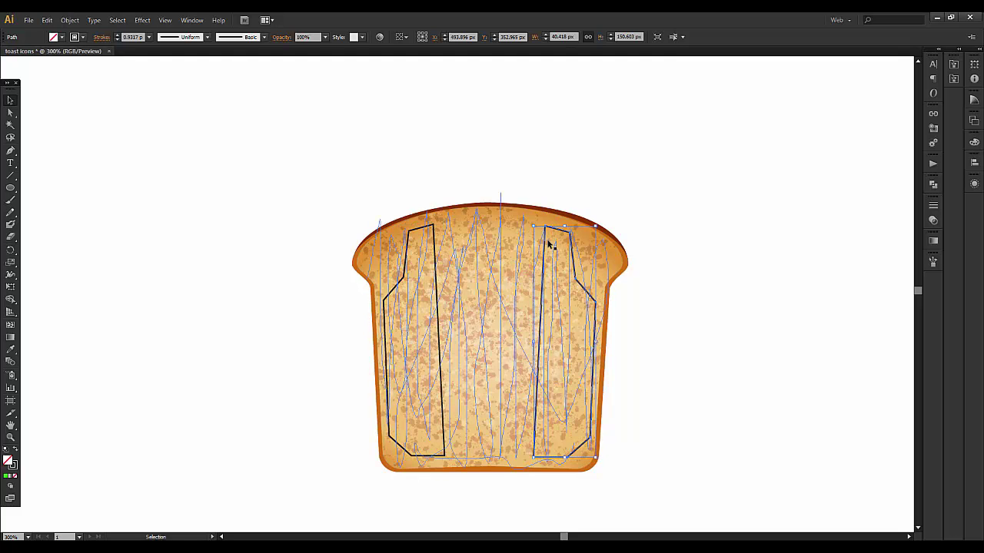
key("Up")
key("Up")
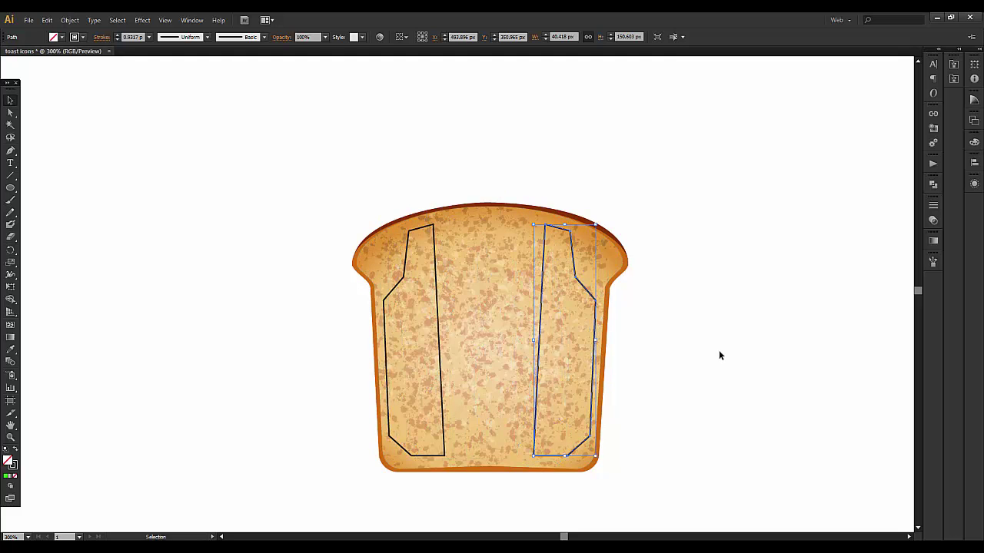
left_click(720, 355)
- Start the middle Pen outline at the top crust and run it down the left edge and across the bottom
left_click(9, 152)
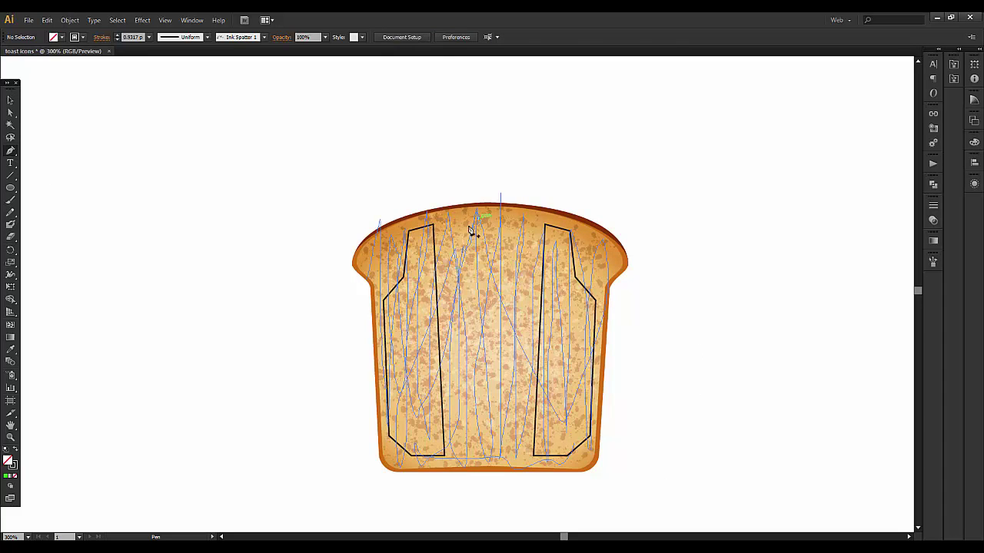
left_click(448, 239)
left_click(477, 218)
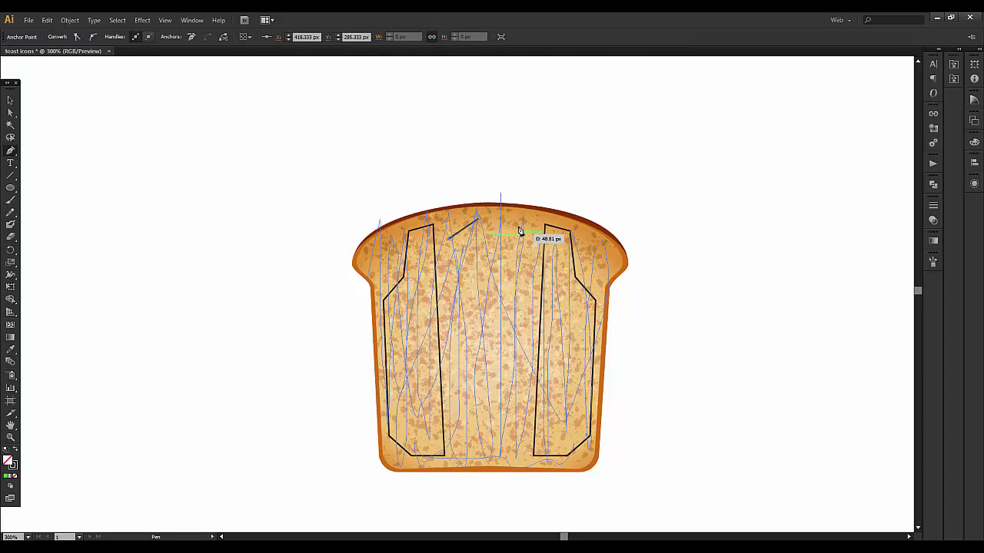
left_click(449, 282)
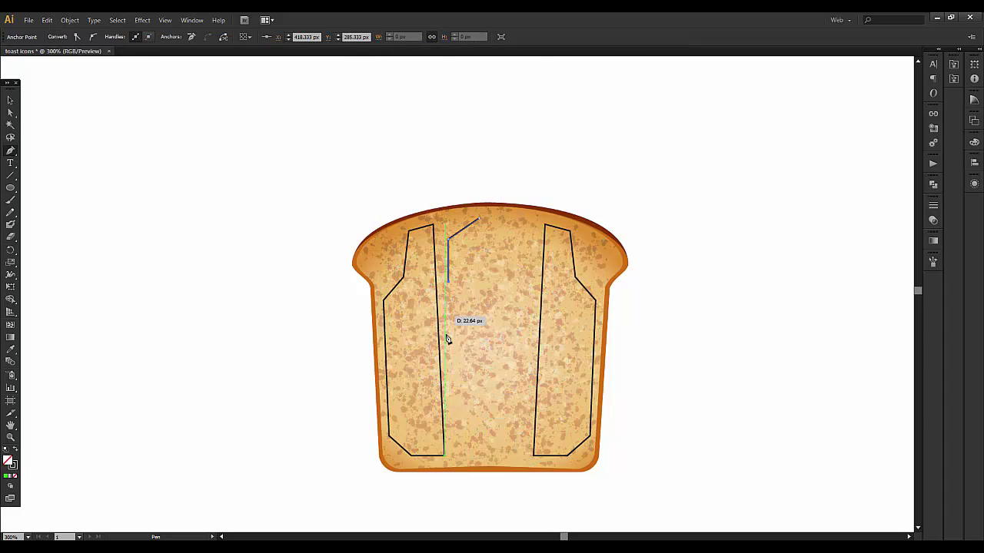
left_click(437, 301)
left_click(435, 436)
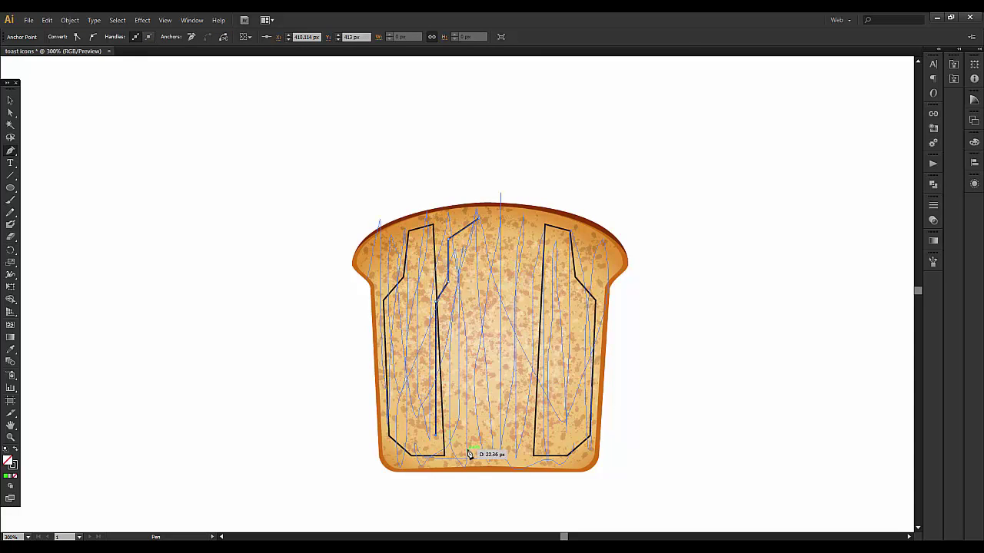
left_click(456, 459)
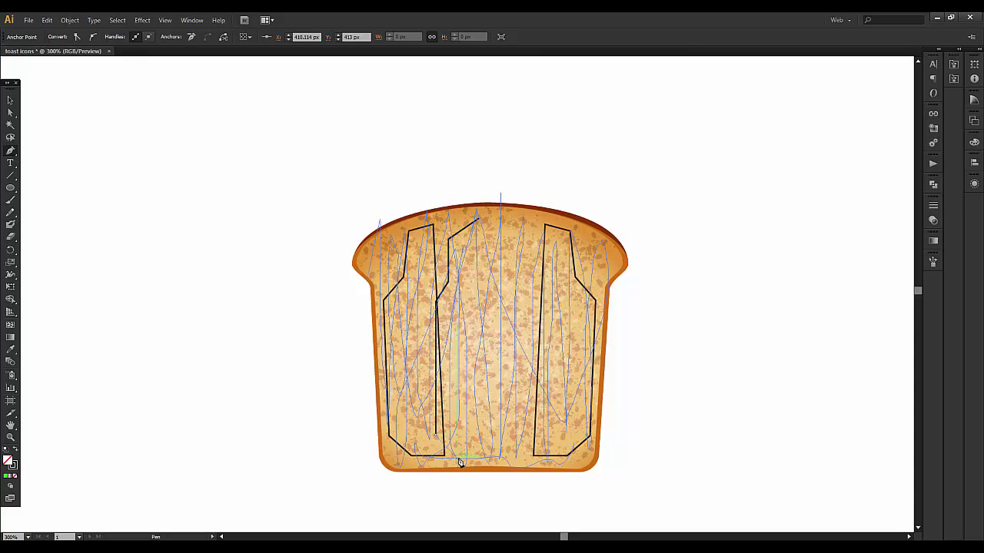
left_click(516, 459)
- Finish the middle outline up the right side to a peaked top and close it
left_click(547, 439)
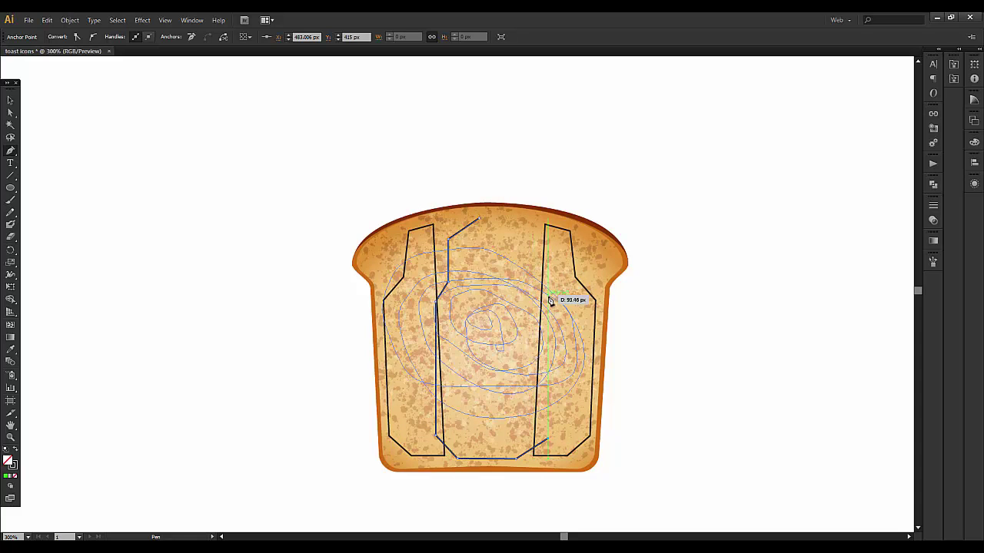
left_click(548, 293)
left_click(529, 274)
left_click(523, 232)
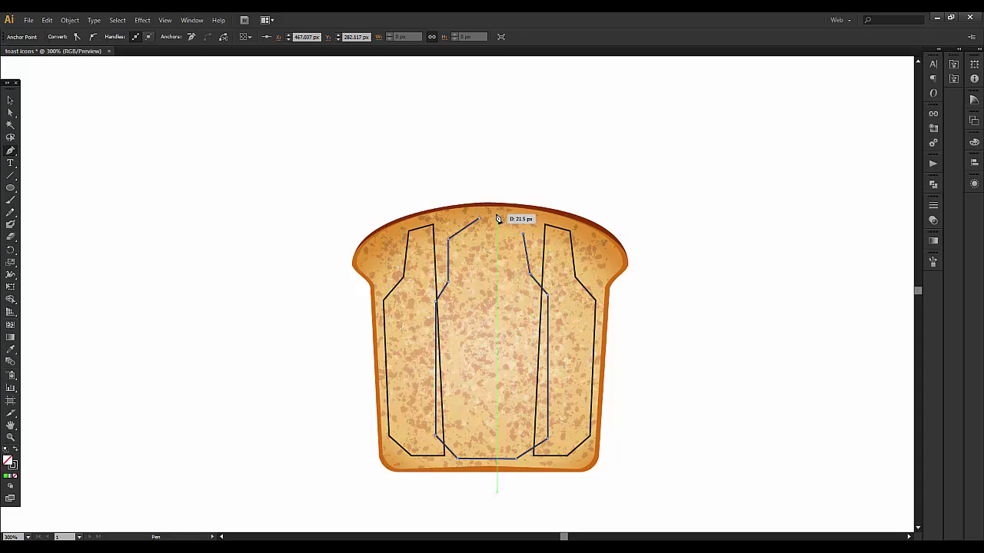
left_click(489, 216)
left_click(480, 222)
left_click(9, 100)
left_click(196, 237)
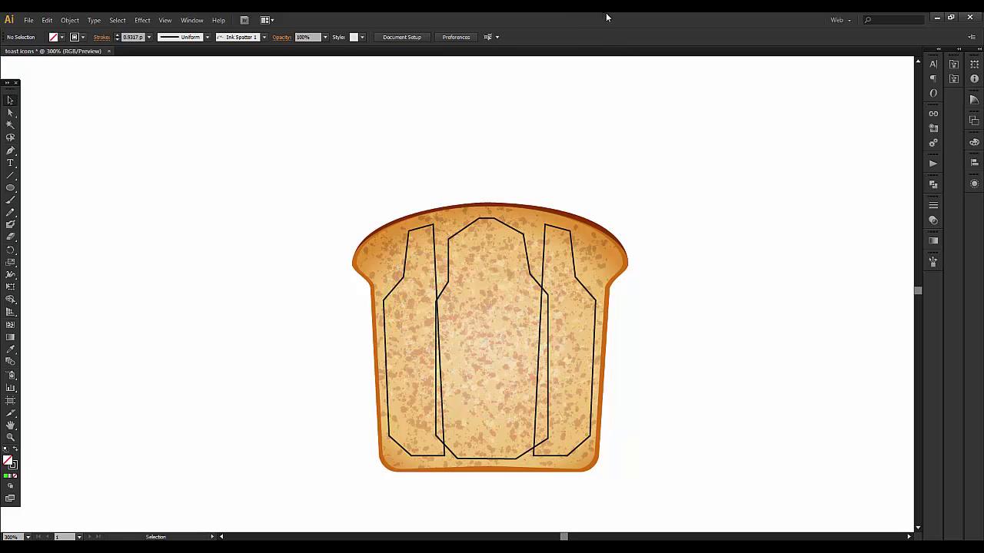
- Fill the left outline with R 213, G 110, B 54 and remove its stroke
left_click(418, 227)
double_click(12, 465)
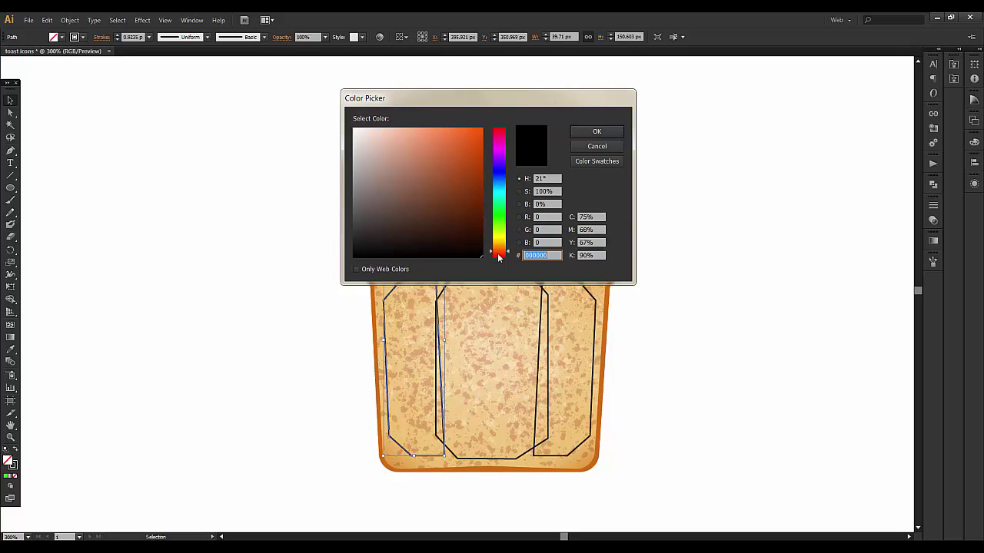
left_click(553, 217)
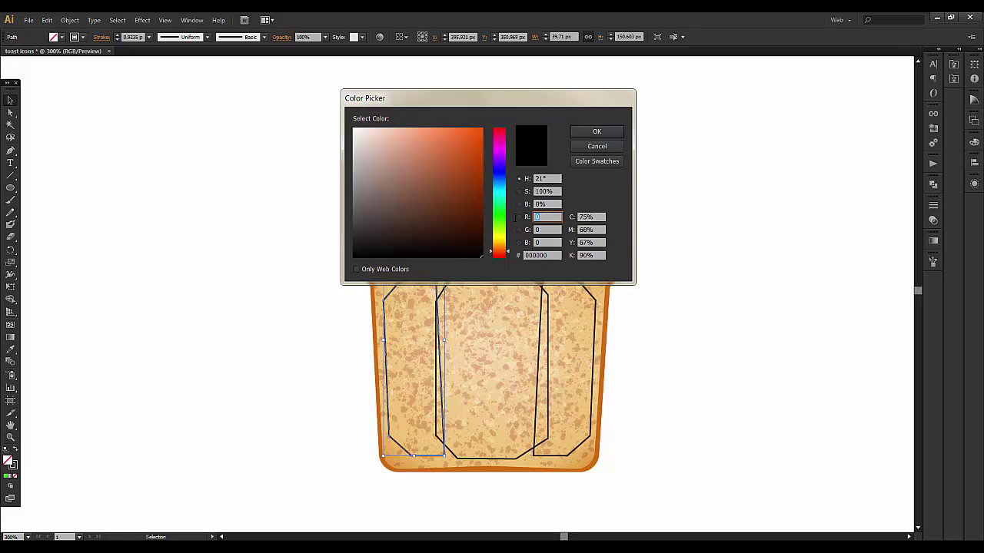
type("213")
key("Tab")
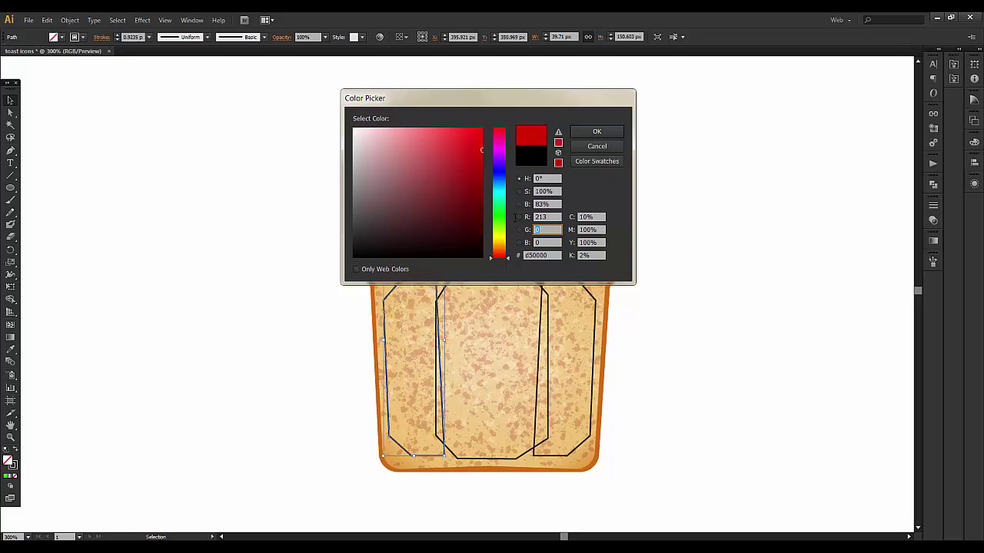
type("110")
key("Tab")
type("54")
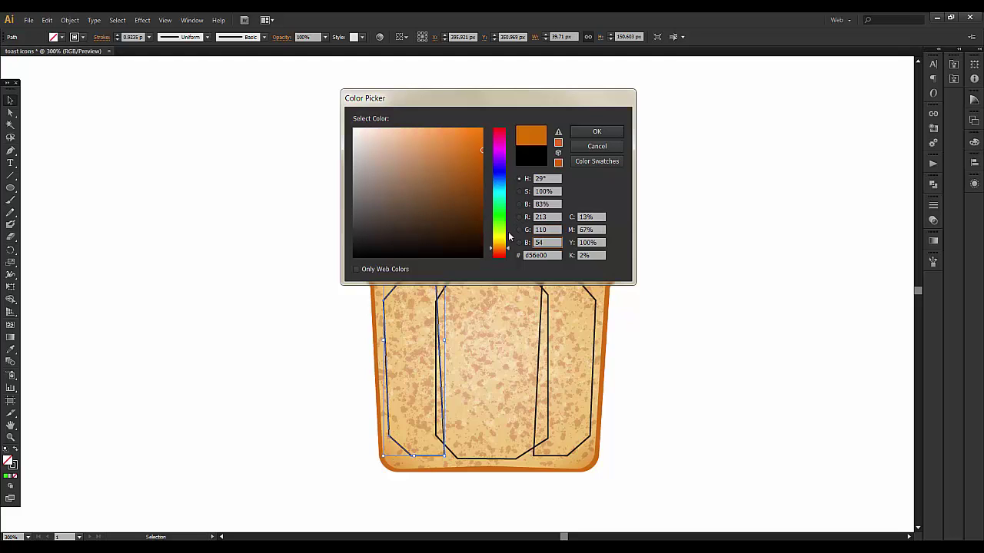
left_click(602, 131)
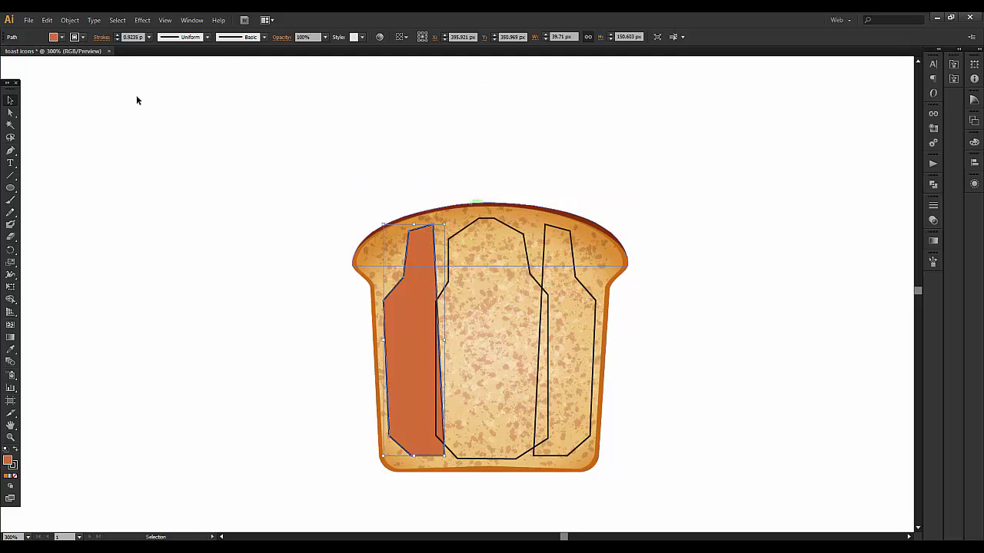
left_click(129, 37)
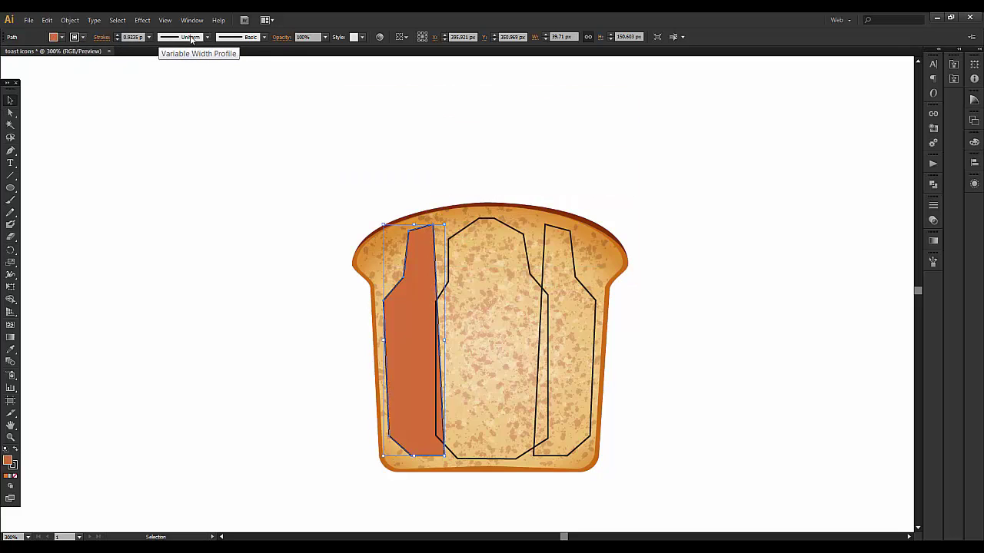
left_click(53, 37)
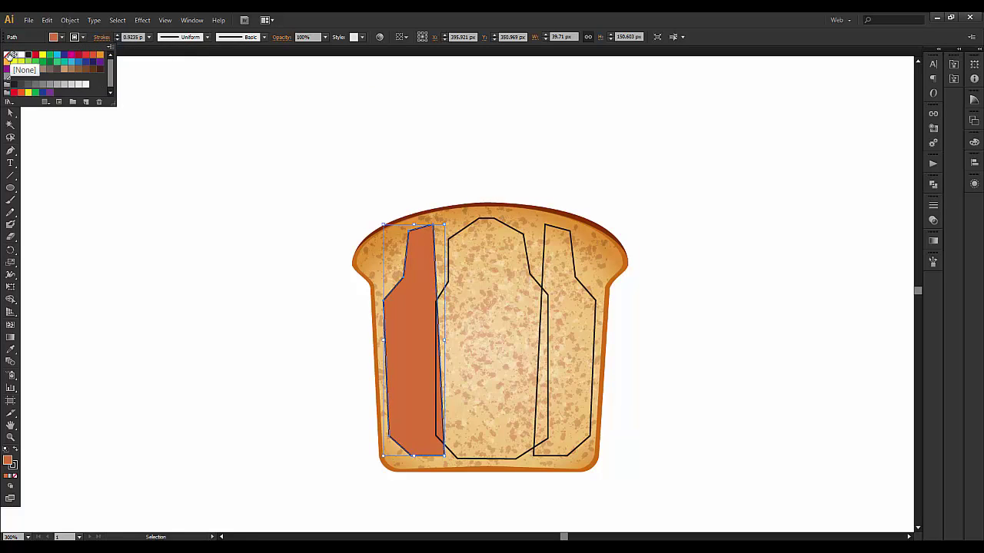
left_click(7, 54)
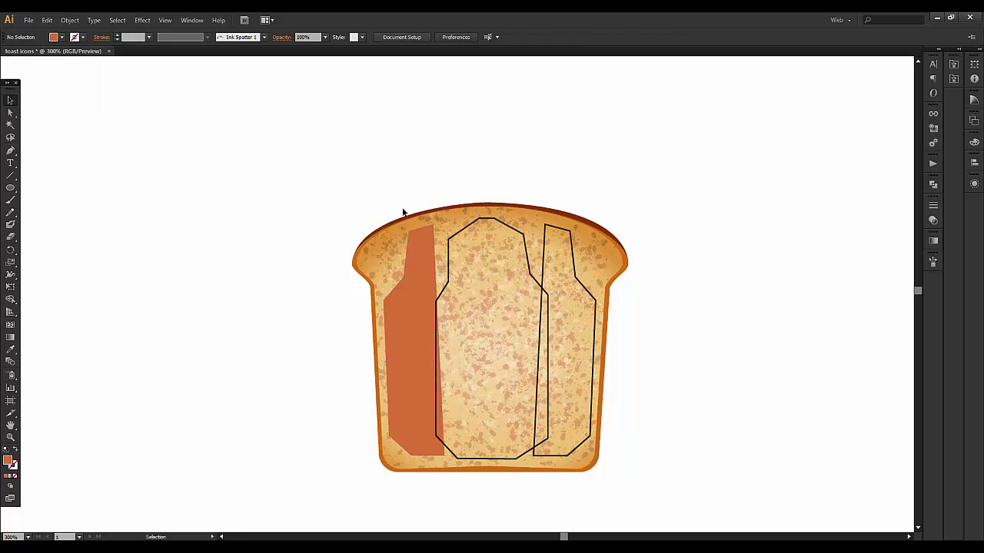
- Feather the left shape by 15 px
left_click(142, 21)
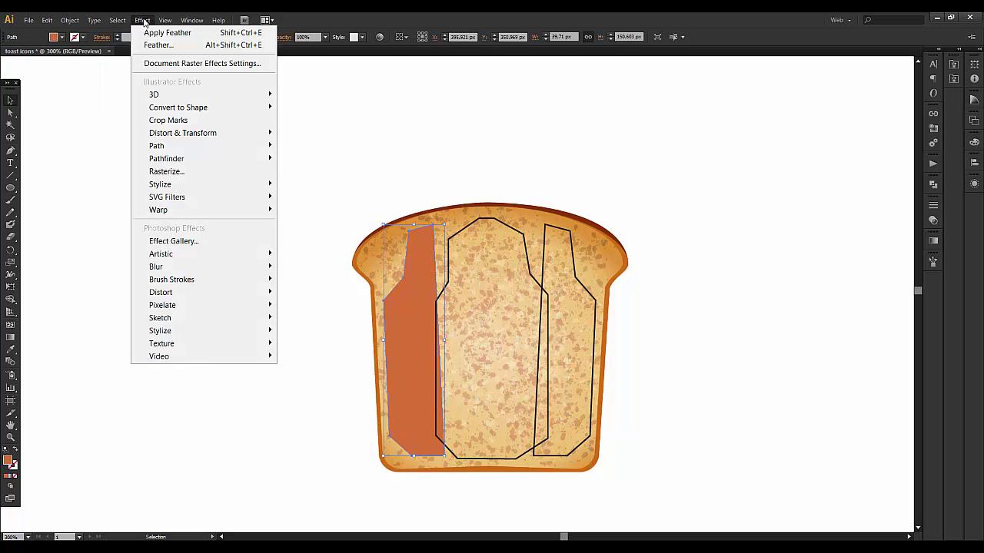
mouse_move(159, 184)
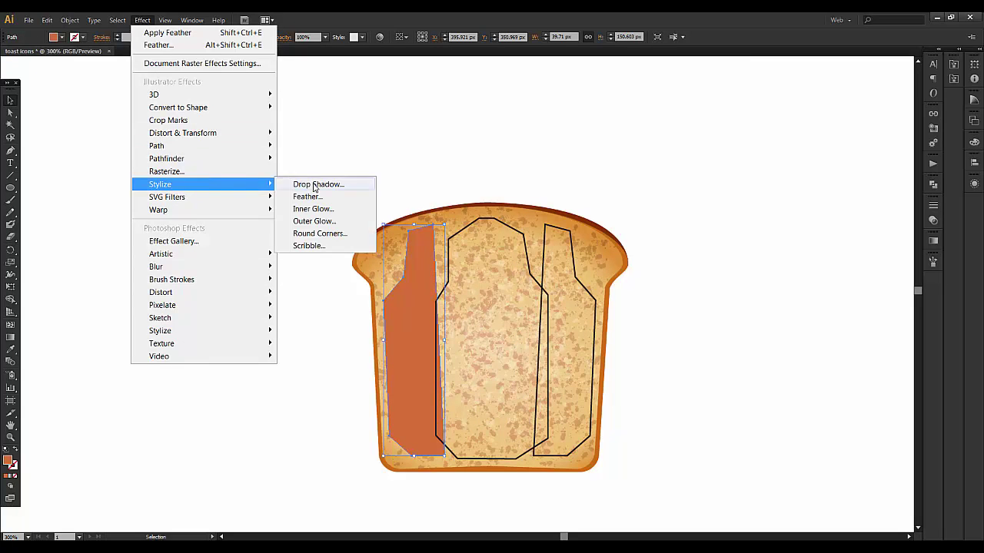
left_click(306, 197)
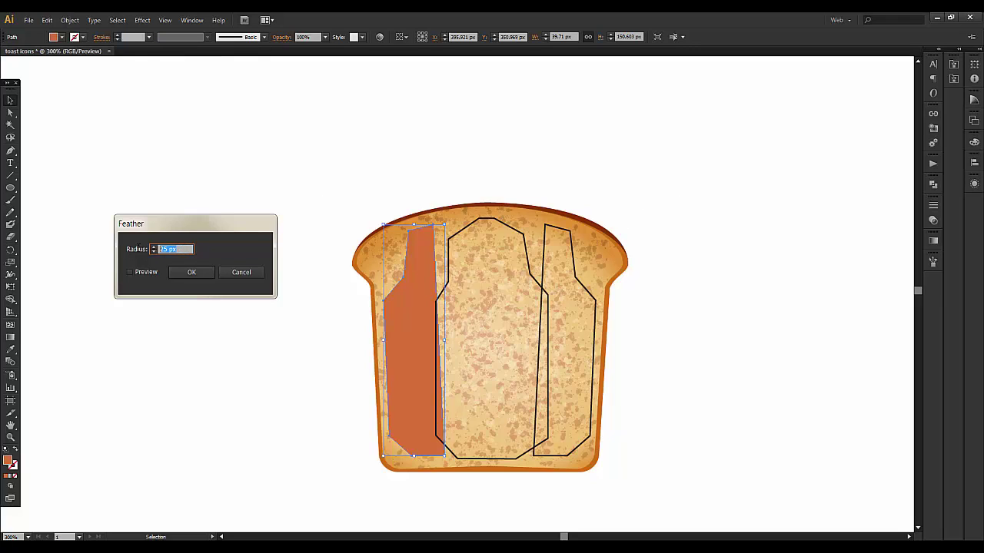
type("15")
left_click(189, 275)
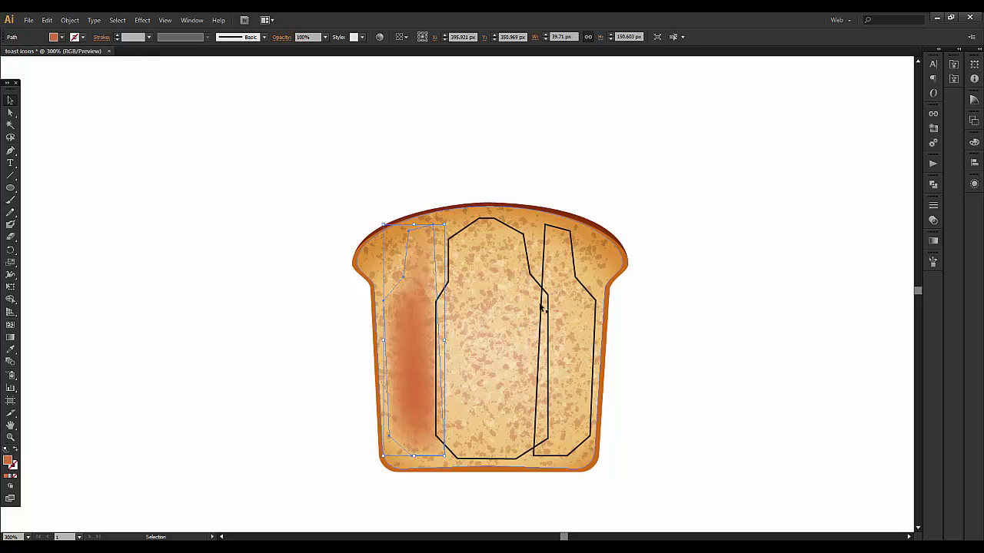
left_click(612, 359)
- Set the feathered left streak to Color Burn blending at 80% opacity
left_click(418, 287)
left_click(933, 222)
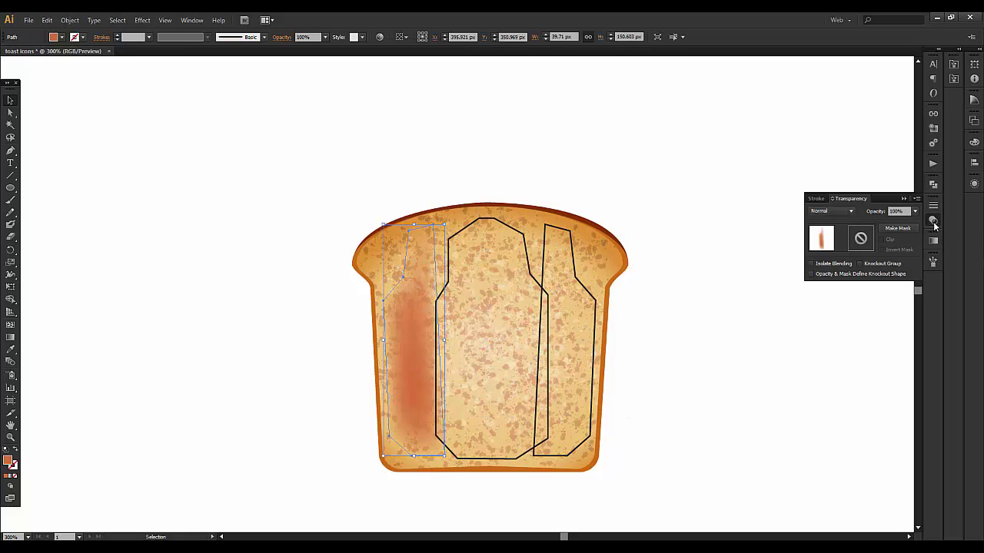
left_click(837, 216)
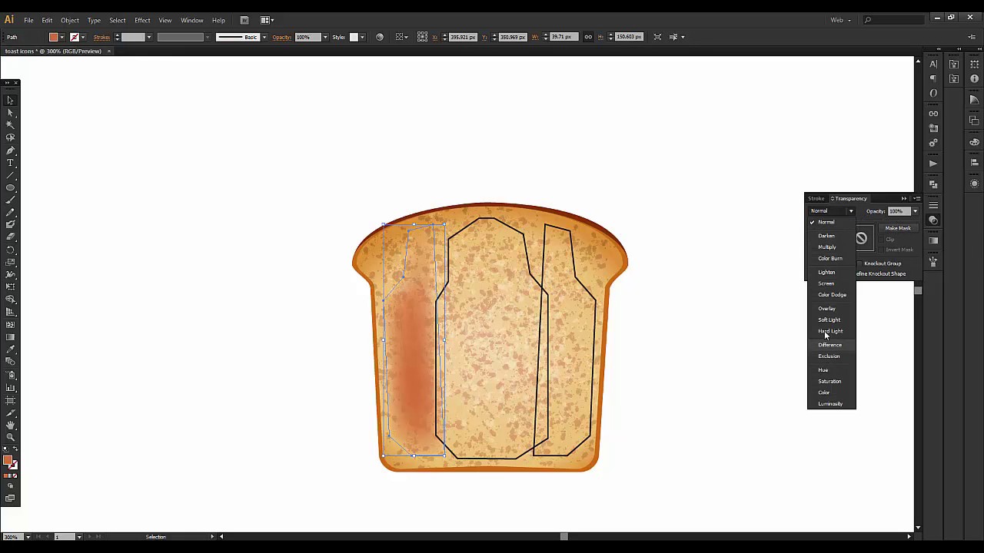
left_click(830, 259)
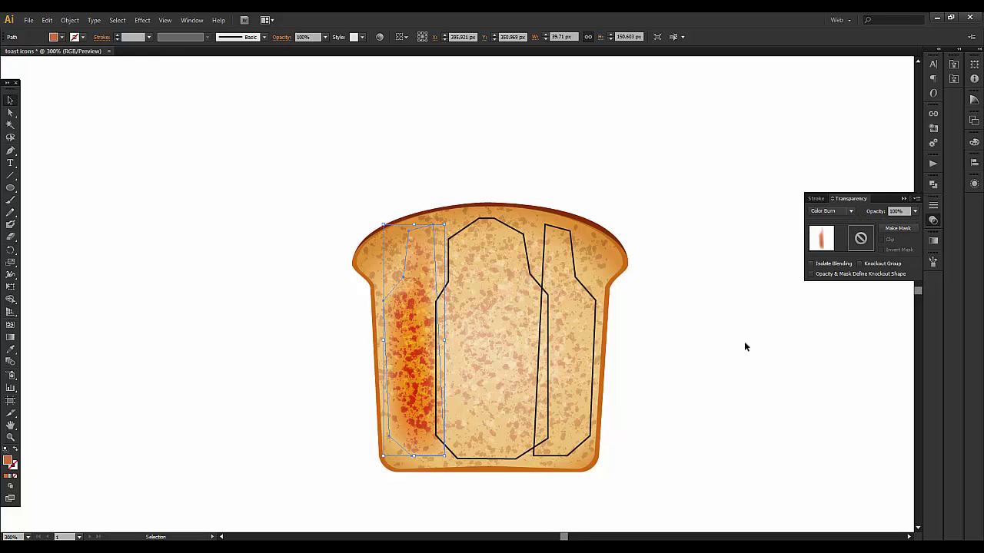
left_click(915, 211)
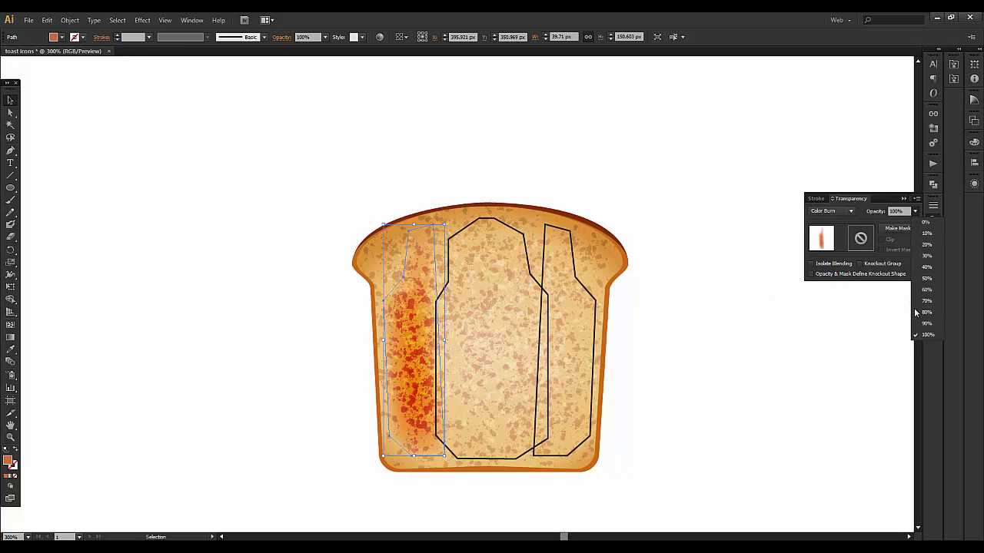
left_click(919, 309)
- Lower the left streak's opacity to 60%, then select the middle outline
left_click(915, 210)
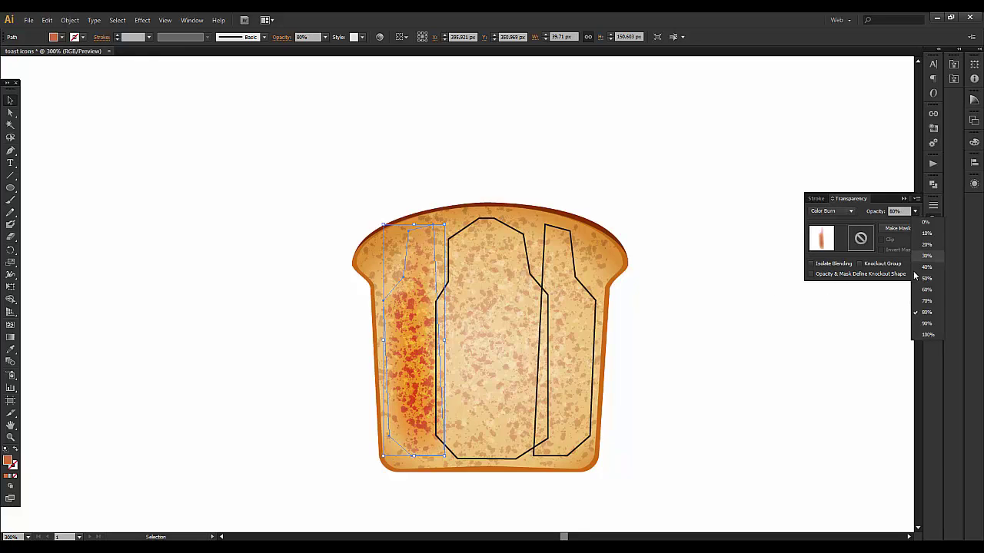
left_click(919, 286)
left_click(703, 362)
key("b")
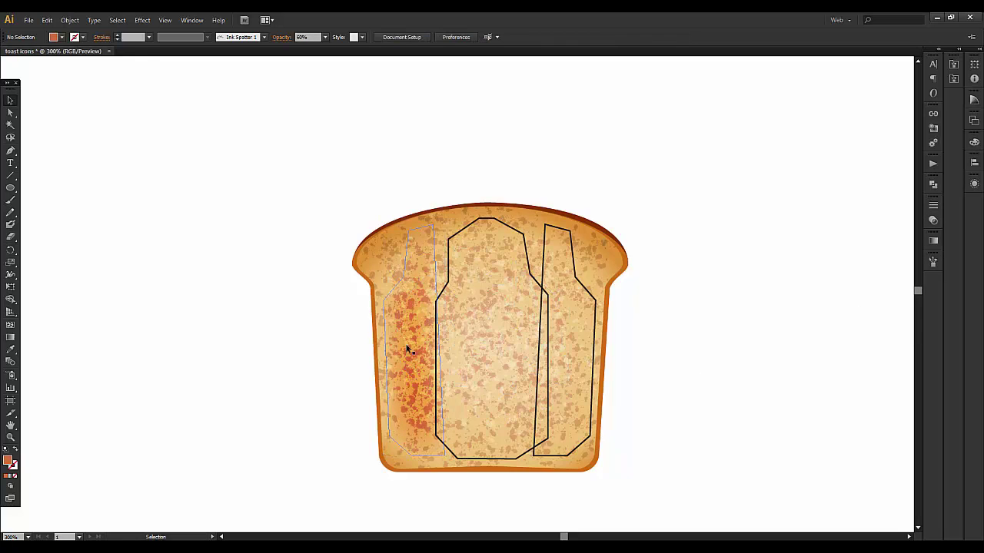
left_click_drag(407, 347, 490, 225)
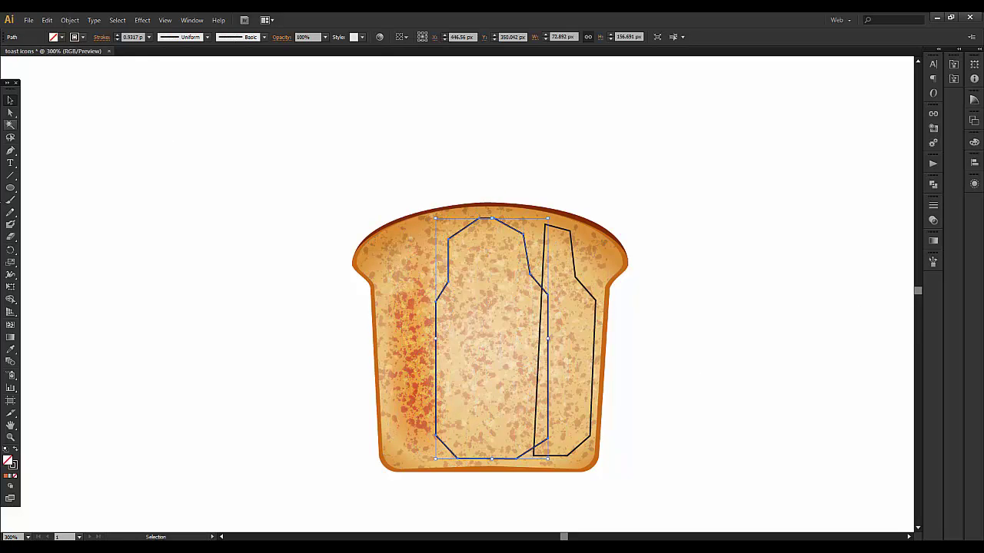
- Fill the middle outline with R 175, G 114, B 37 and remove its stroke
double_click(12, 464)
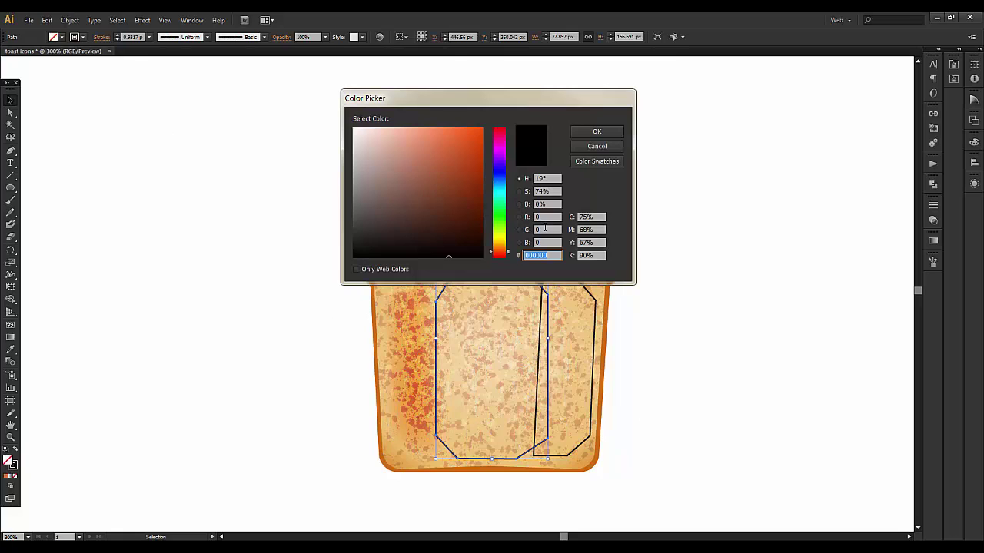
left_click_drag(547, 218, 515, 217)
type("175")
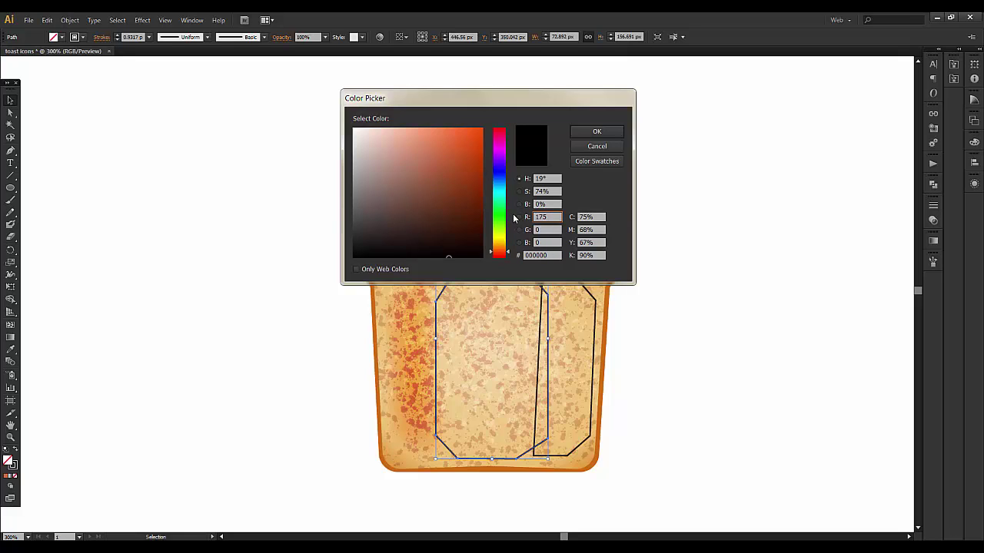
key("Tab")
type("114")
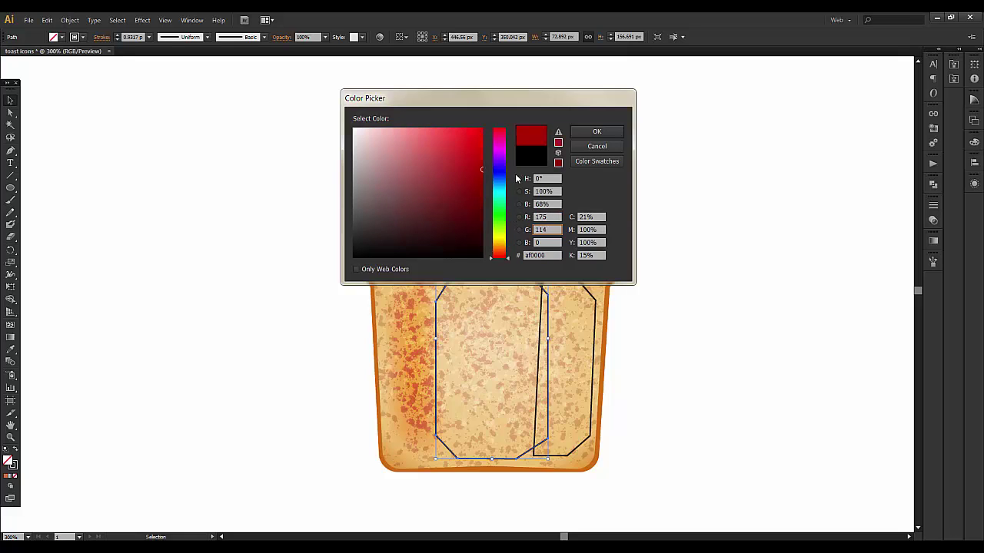
key("Tab")
type("37")
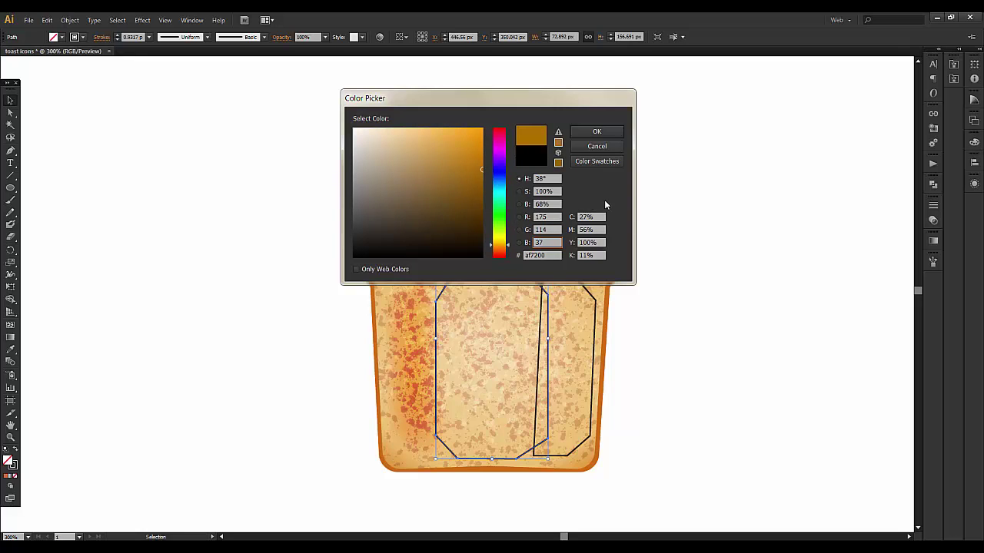
left_click(598, 139)
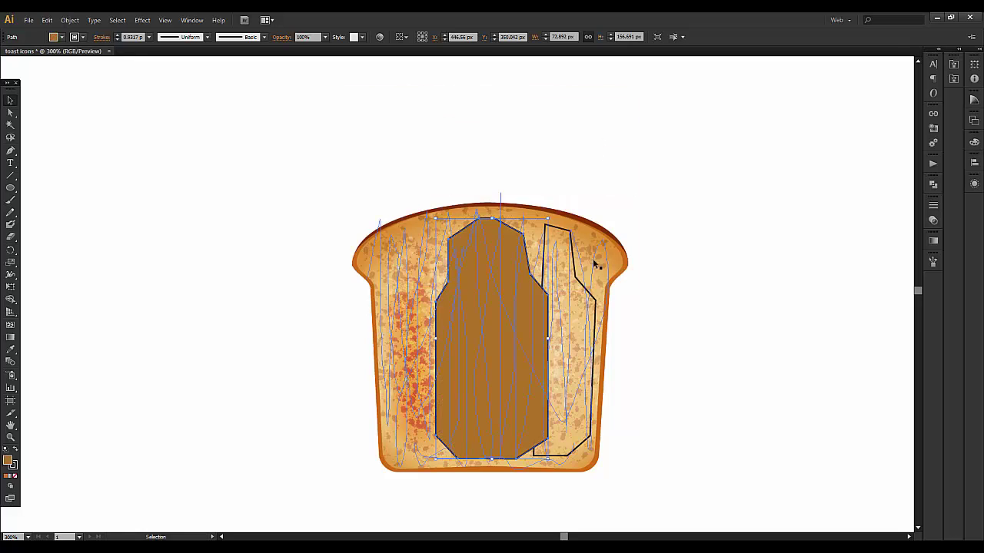
left_click(82, 37)
left_click(8, 55)
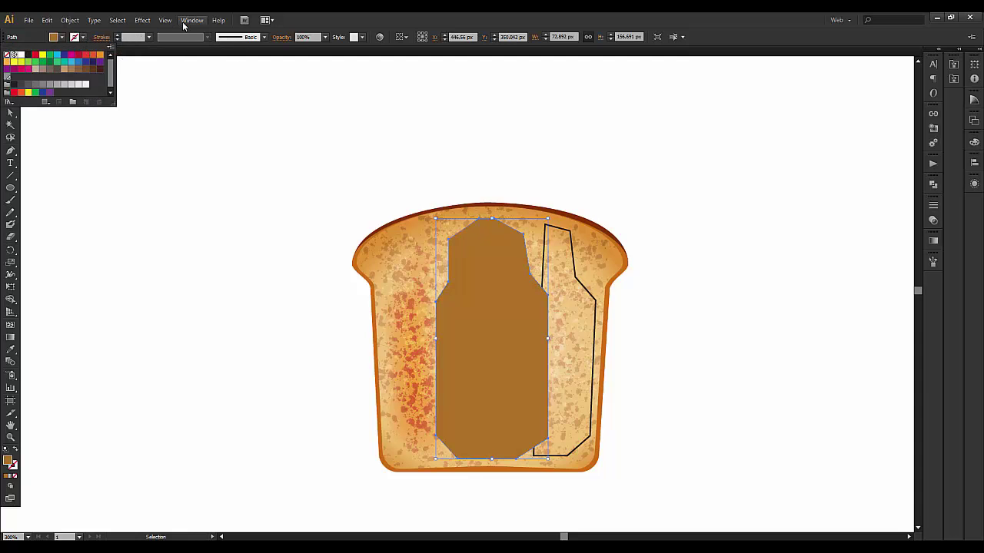
- Feather the middle brown shape by 25 px
left_click(138, 21)
mouse_move(167, 197)
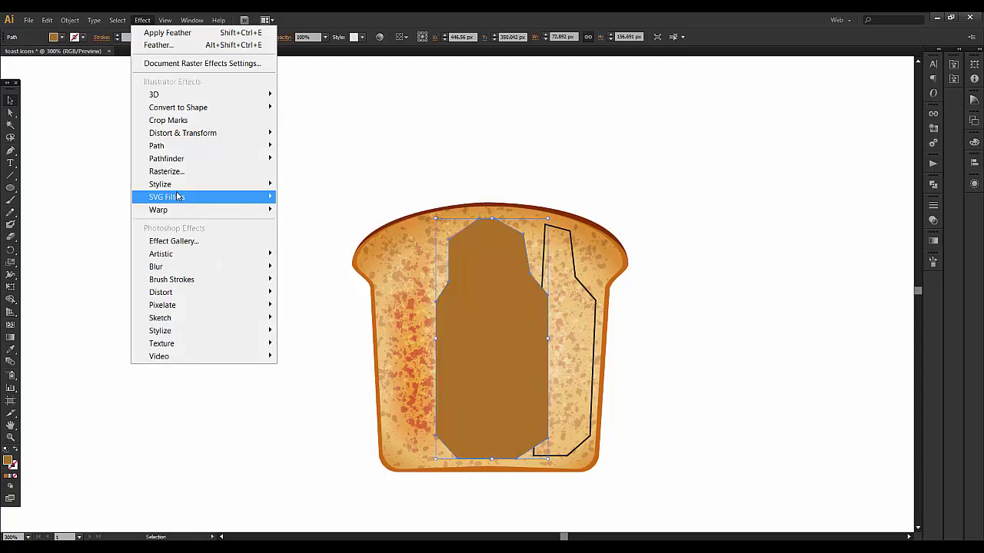
left_click(312, 196)
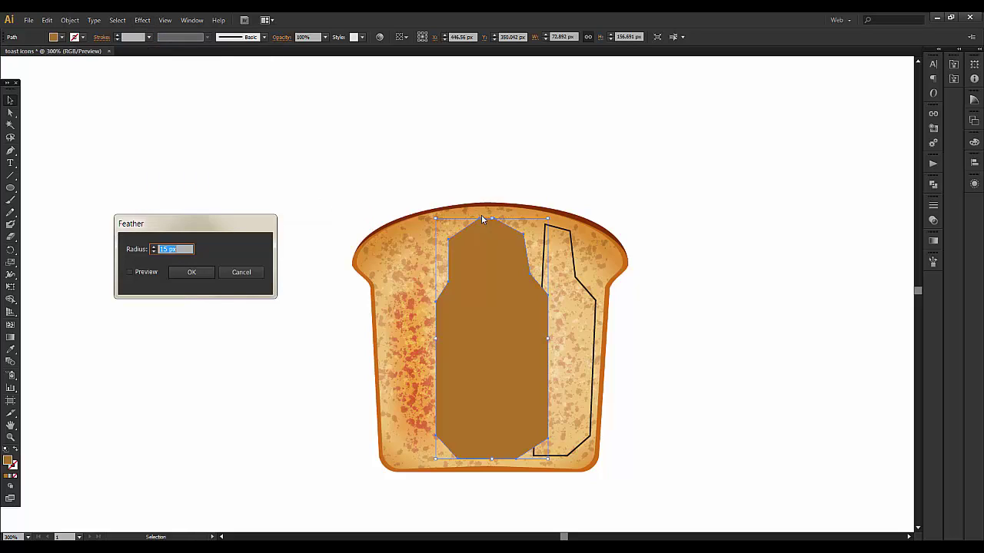
type("25")
key("Tab")
left_click(182, 272)
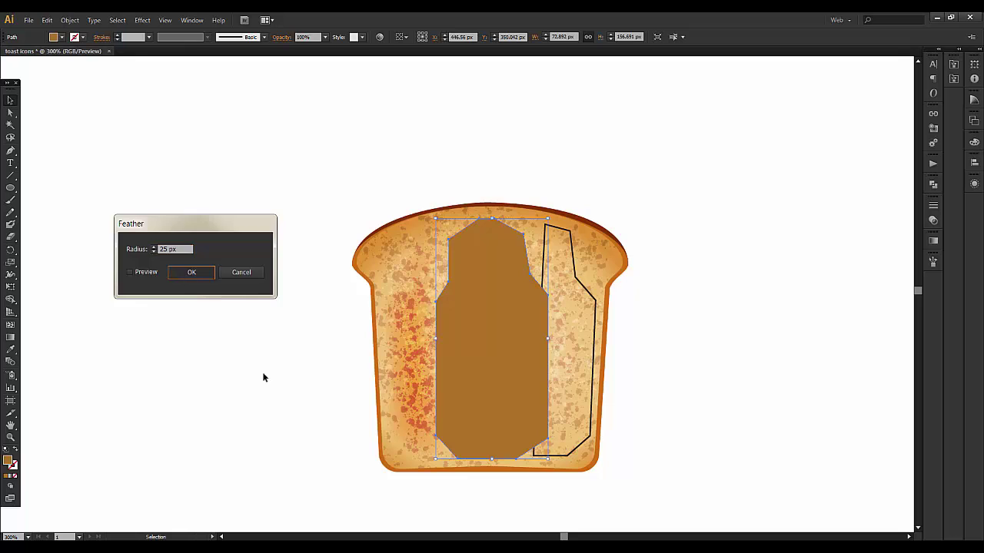
- Blend the blurred brown centre into the toast at 60% opacity, then select the right outline
left_click(933, 222)
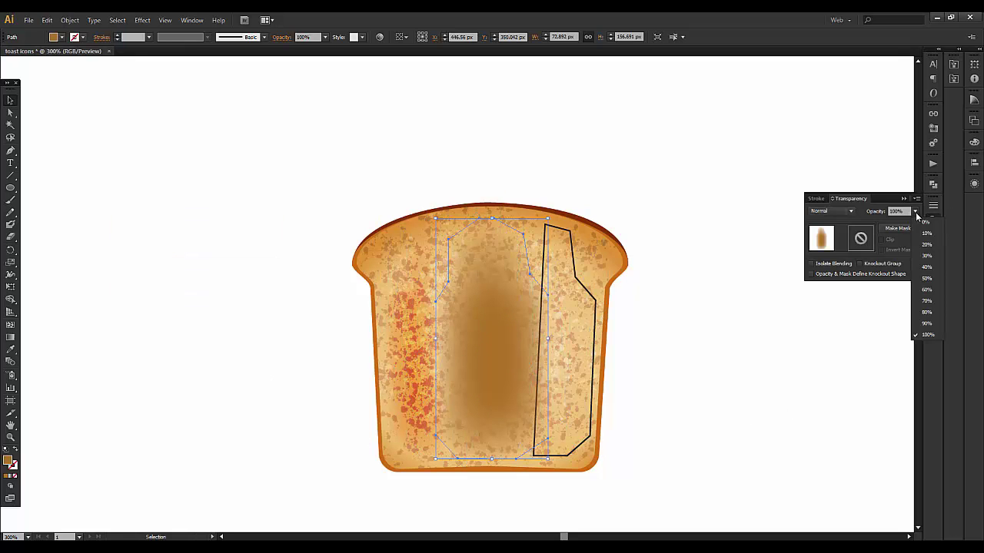
type("60")
key("Return")
left_click(846, 212)
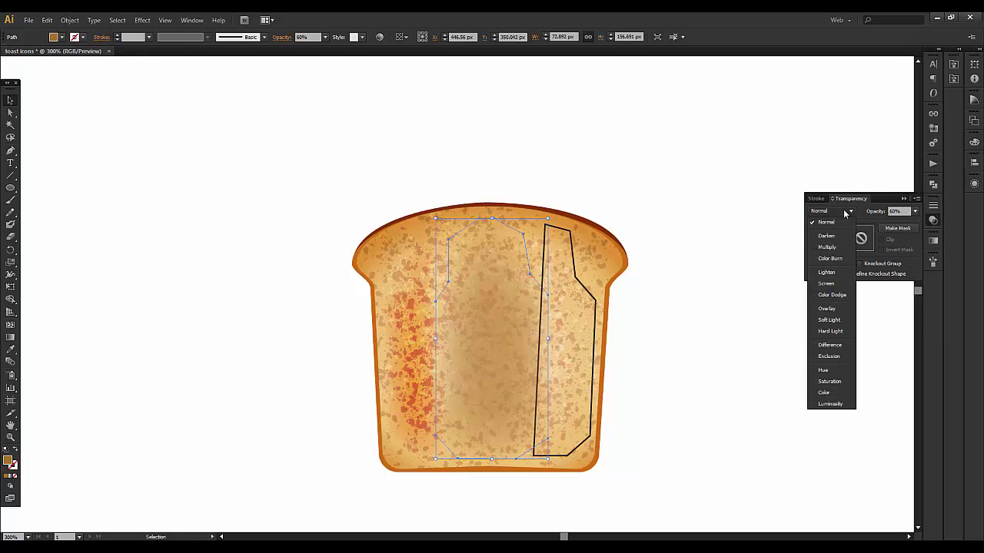
left_click(830, 259)
left_click(716, 375)
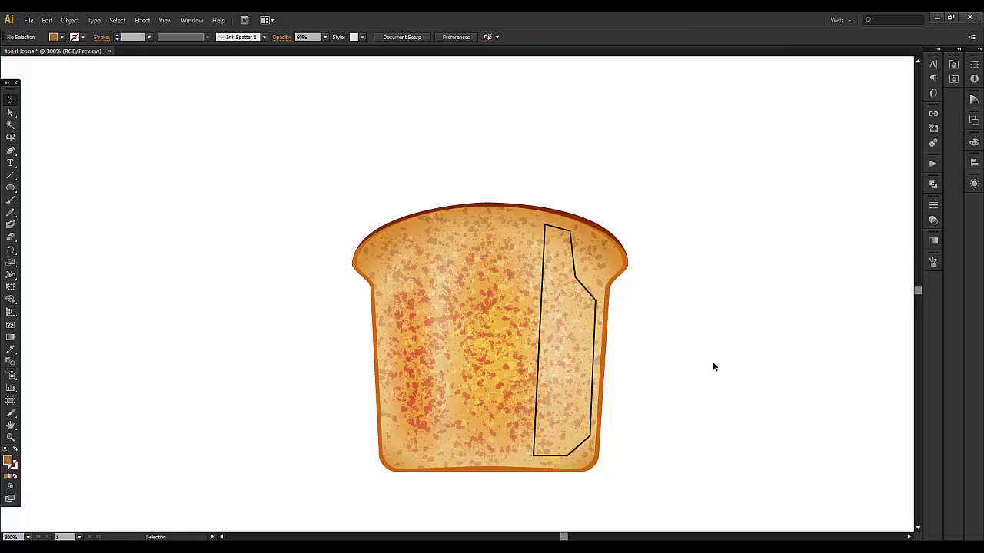
left_click(588, 291)
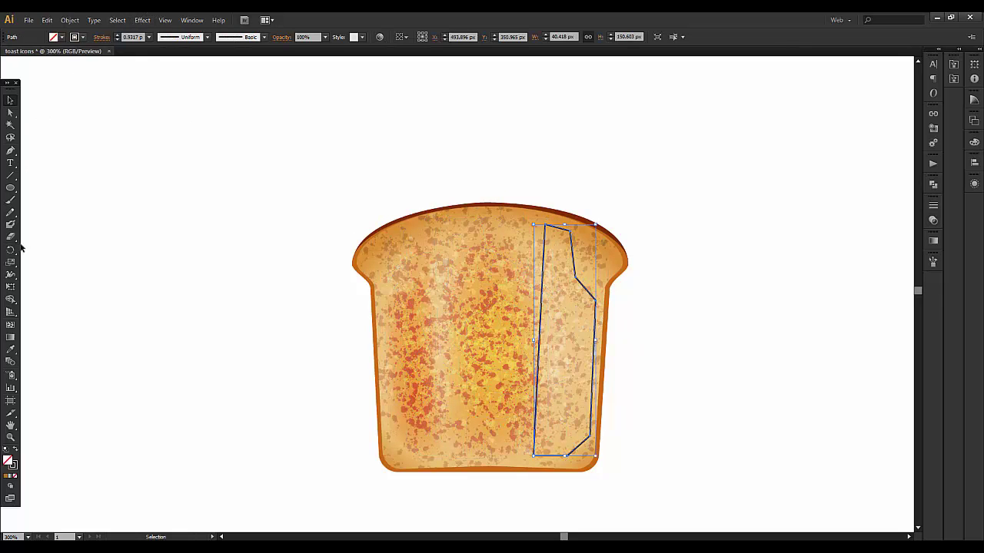
double_click(12, 463)
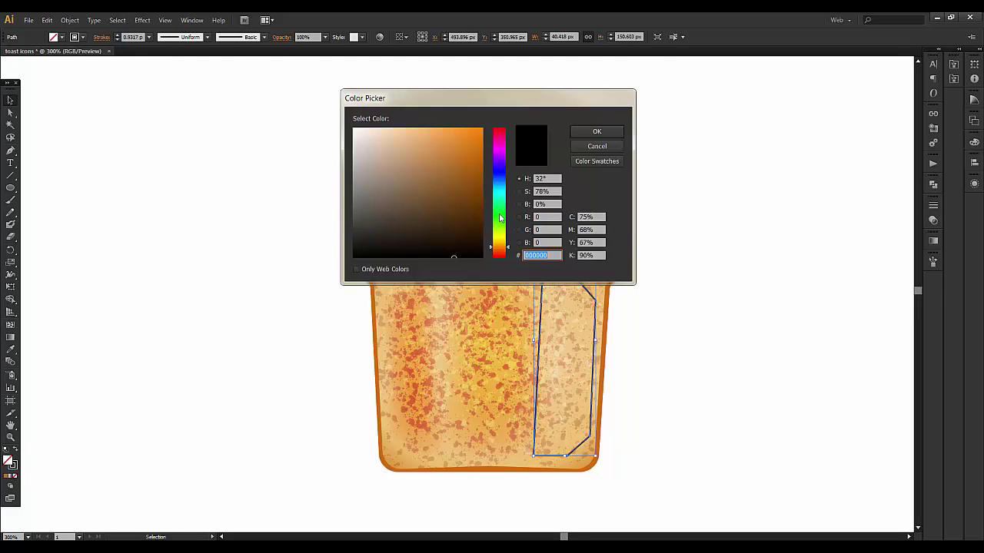
- Fill the right outline with R 193, G 116, B 33 and remove its stroke
left_click(550, 217)
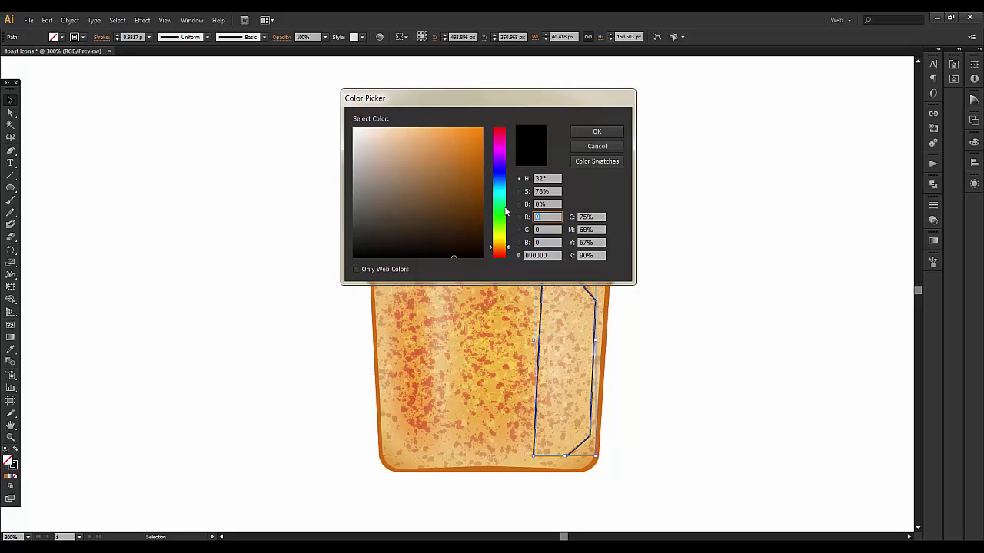
type("193")
key("Tab")
type("116")
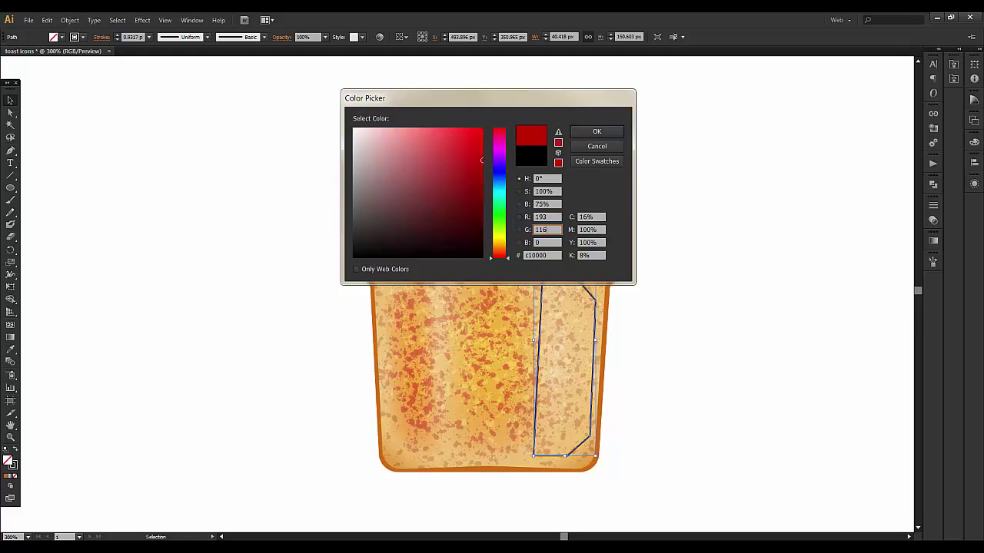
key("Tab")
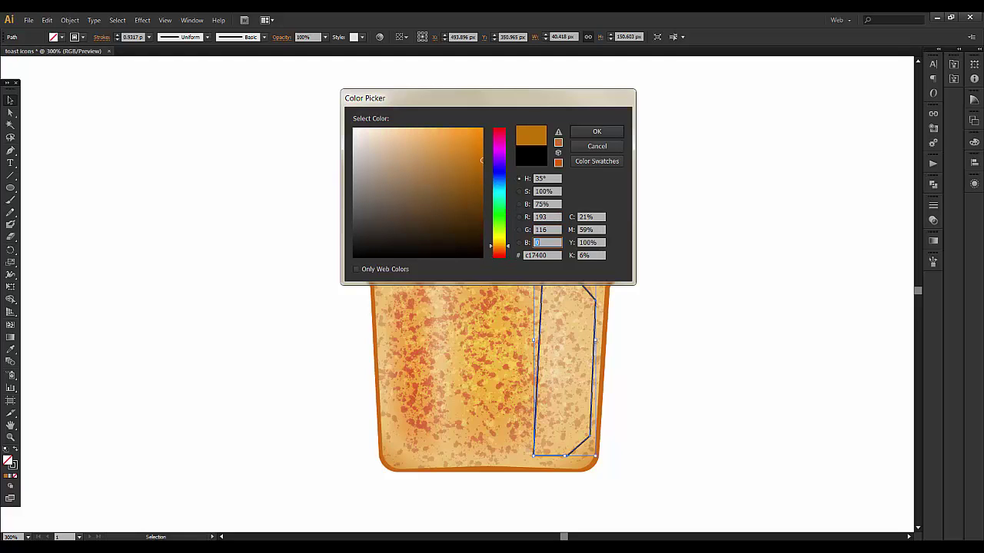
type("33")
left_click(599, 133)
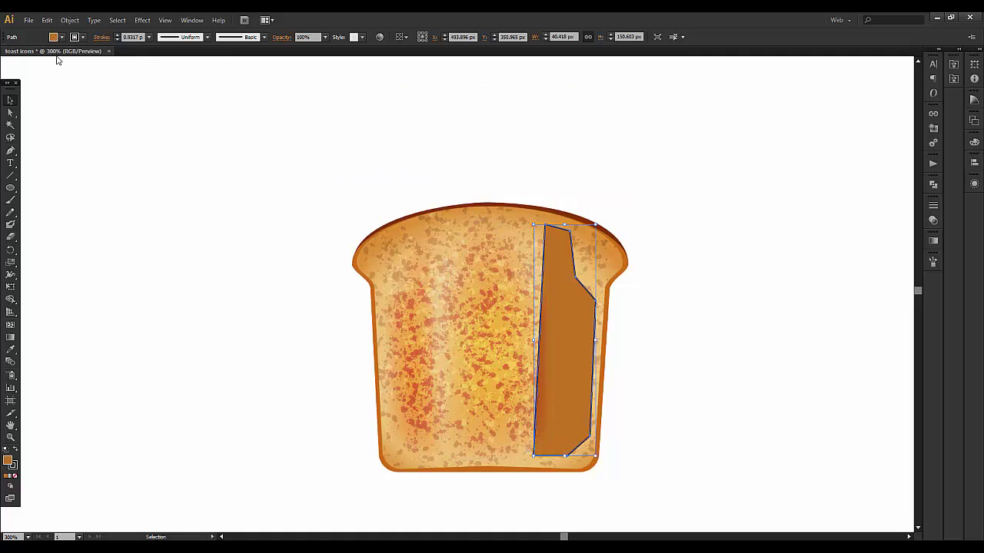
left_click(74, 37)
left_click(8, 55)
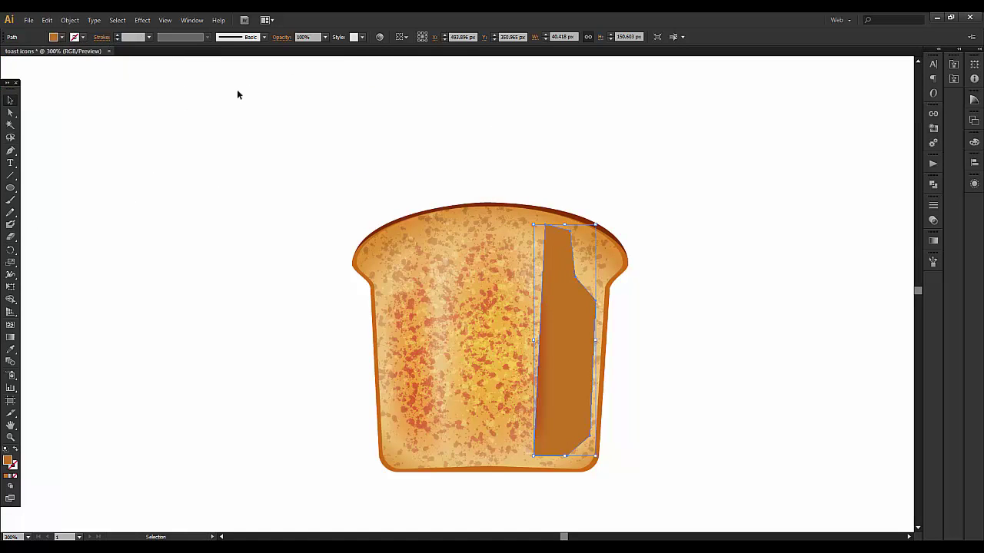
left_click(139, 21)
mouse_move(160, 184)
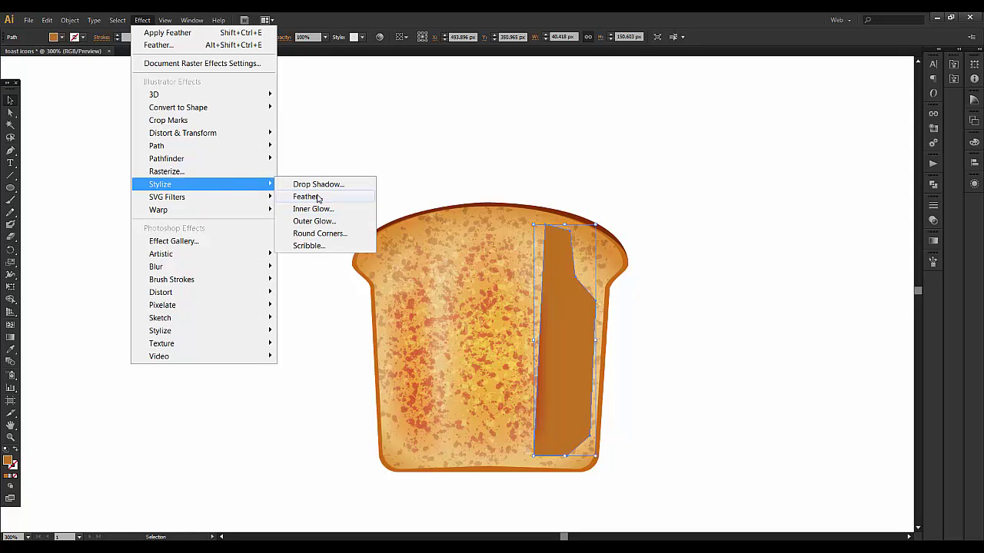
- Feather the right orange strip by 15 px and blend it at 60% opacity
left_click(307, 197)
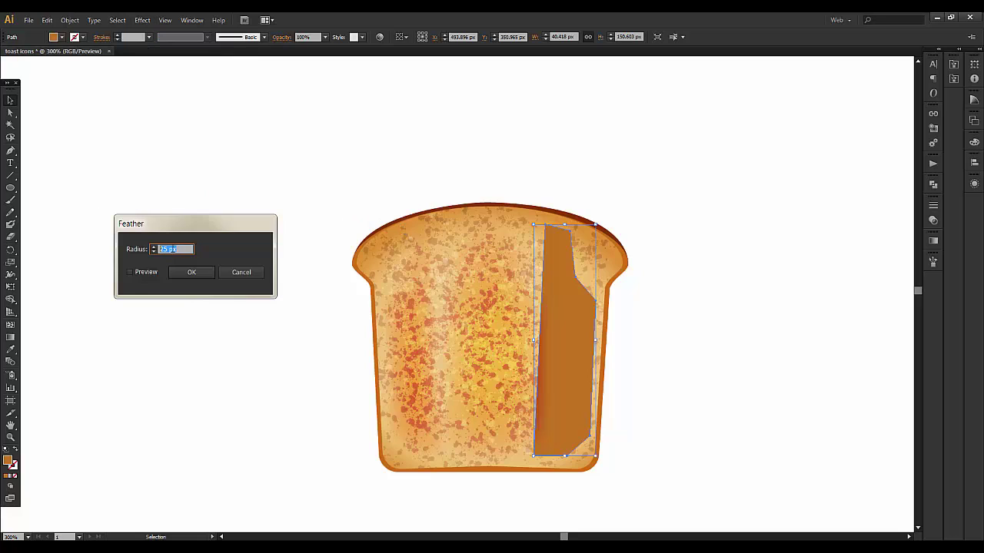
type("15")
left_click(187, 272)
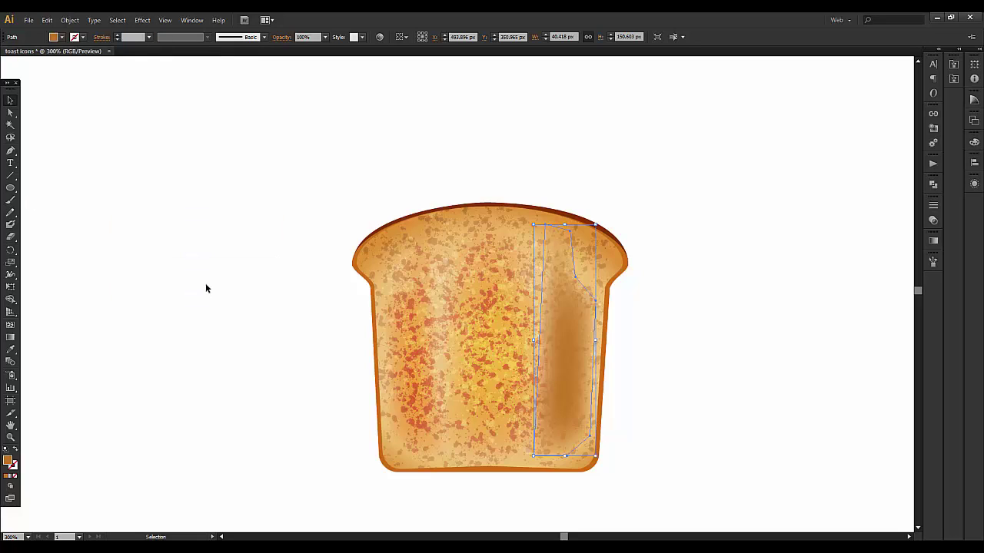
left_click(933, 242)
left_click(914, 211)
left_click(923, 294)
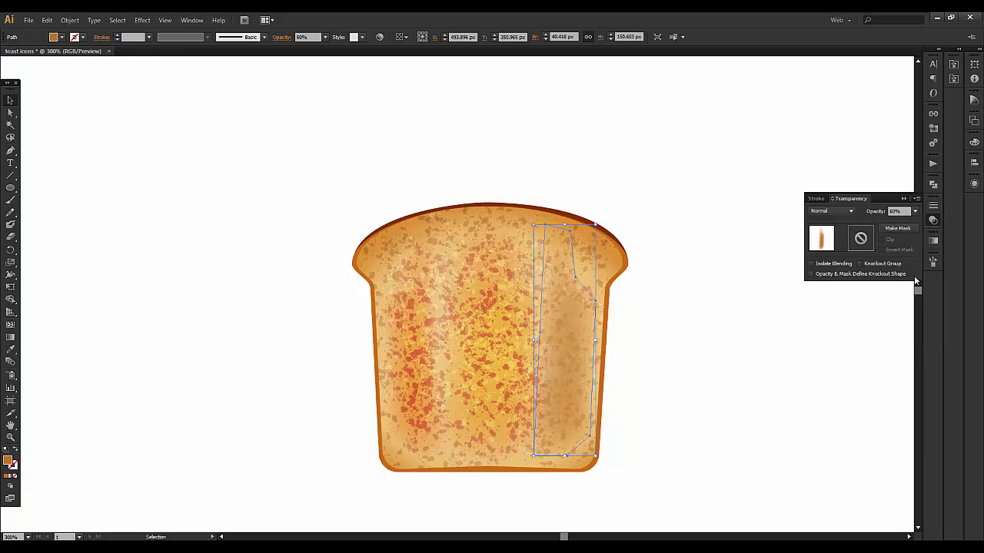
left_click(830, 210)
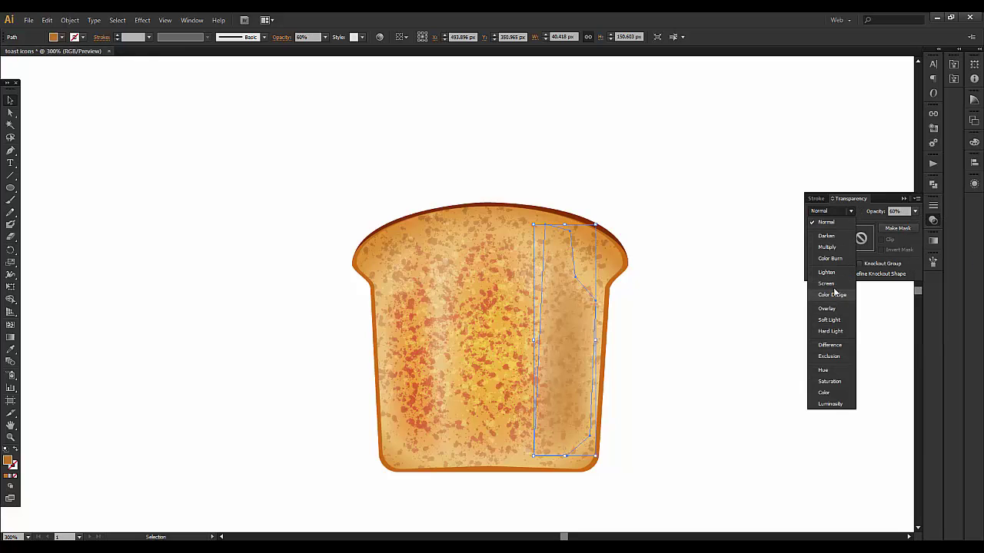
left_click(832, 259)
left_click(701, 319)
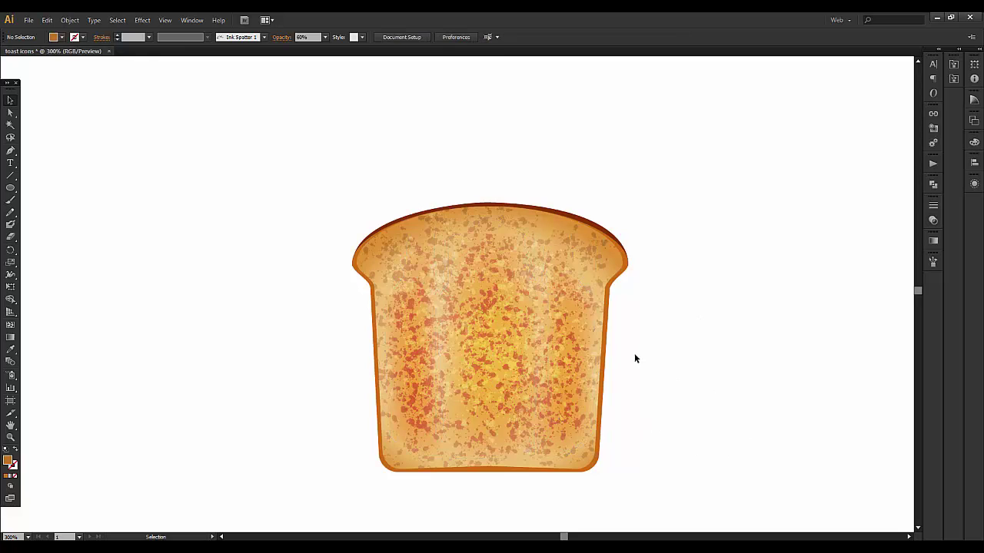
- Save the document as toast icons.ai and zoom in on the toast for drawing
scroll(569, 368, "down", 2)
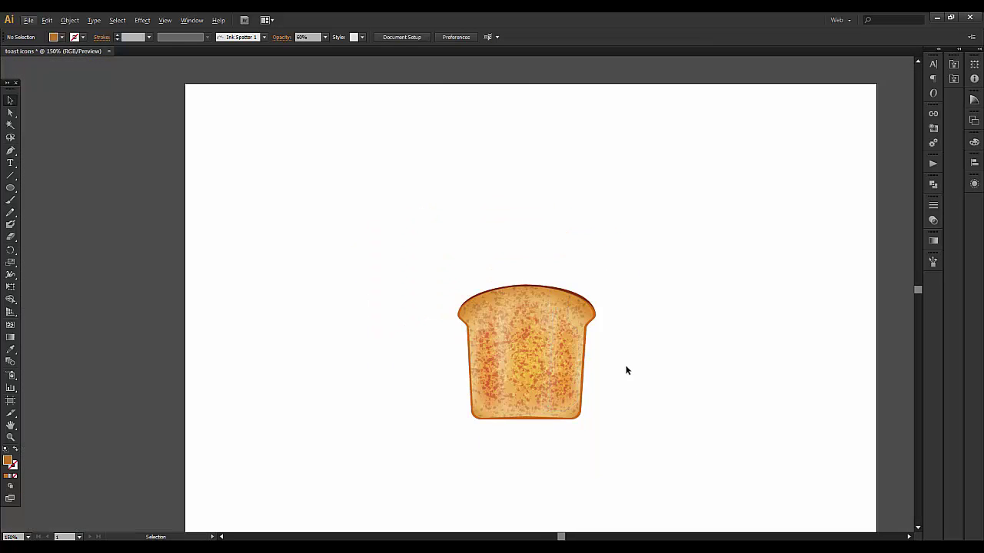
scroll(642, 384, "up", 1)
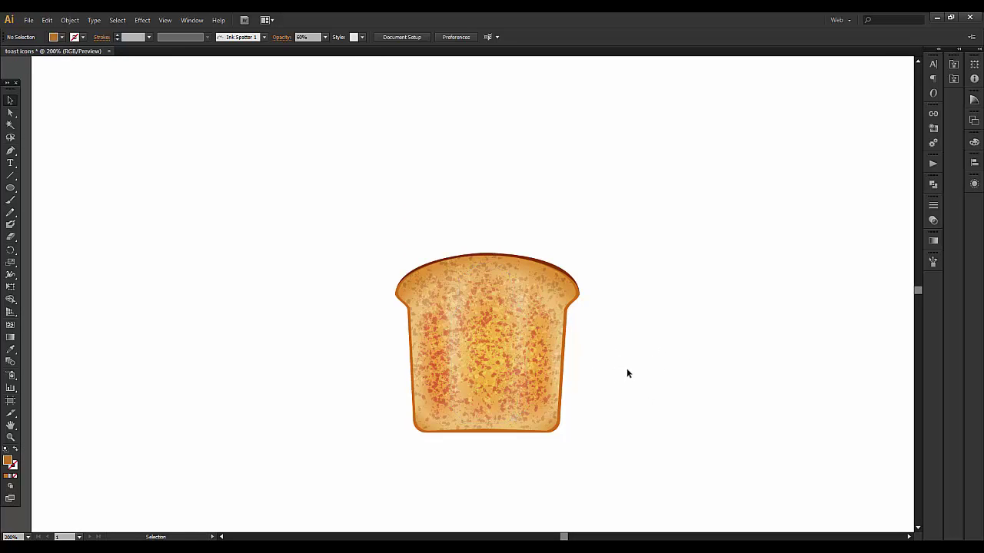
key("a")
key("ctrl+s")
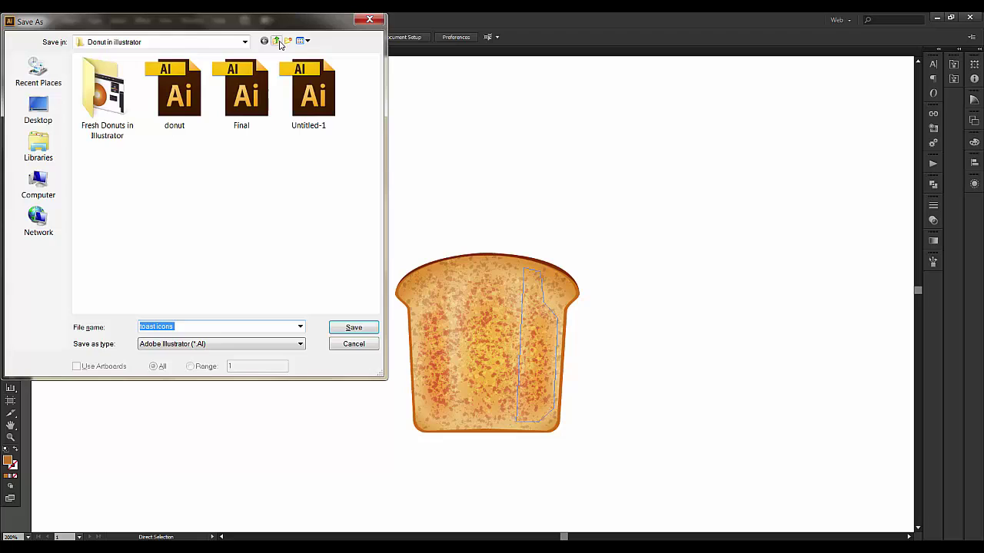
key("Return")
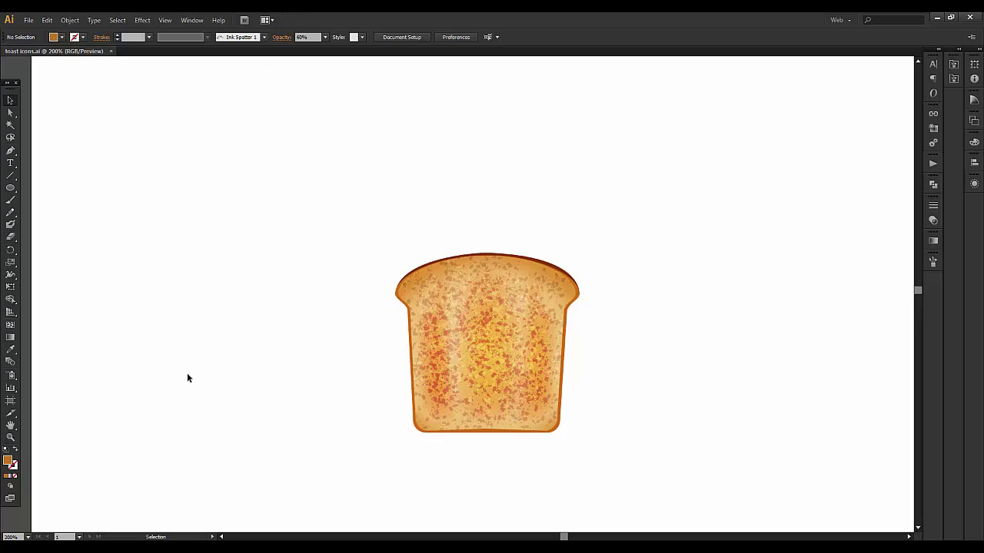
left_click(11, 151)
scroll(567, 381, "up", 1)
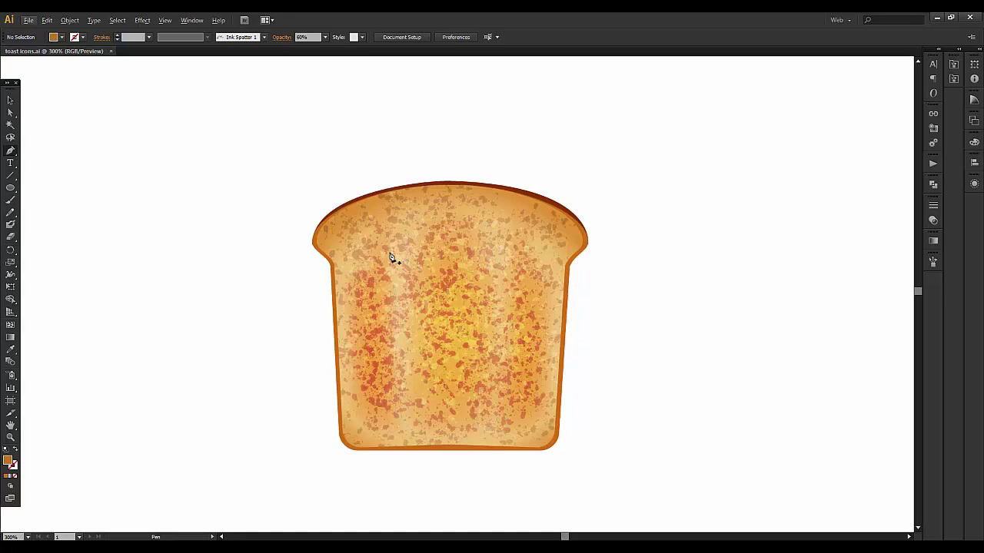
- Discard the stray orange path and set fill to None with a black stroke
mouse_move(386, 269)
left_mouse_down()
mouse_move(428, 240)
mouse_move(487, 245)
left_mouse_up()
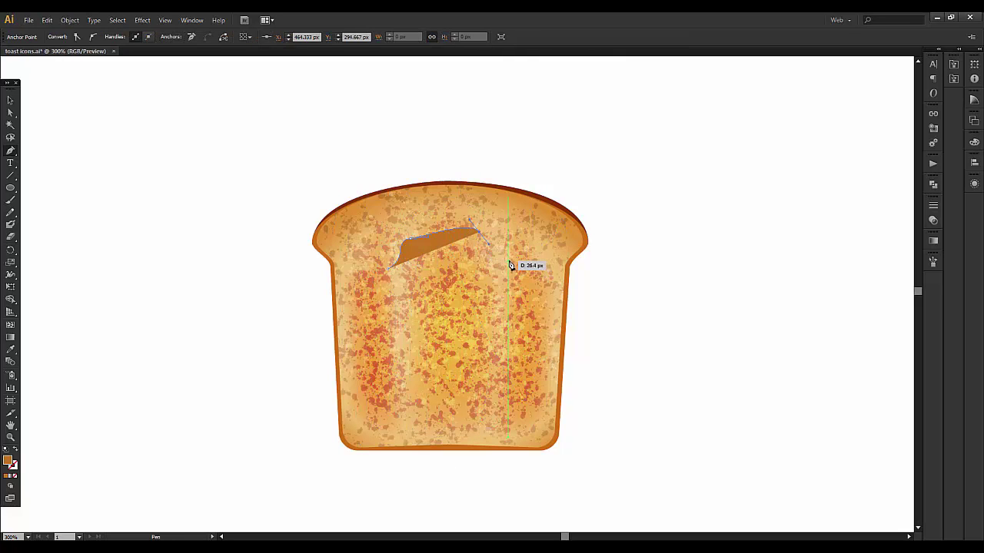
key("Delete")
left_click(54, 37)
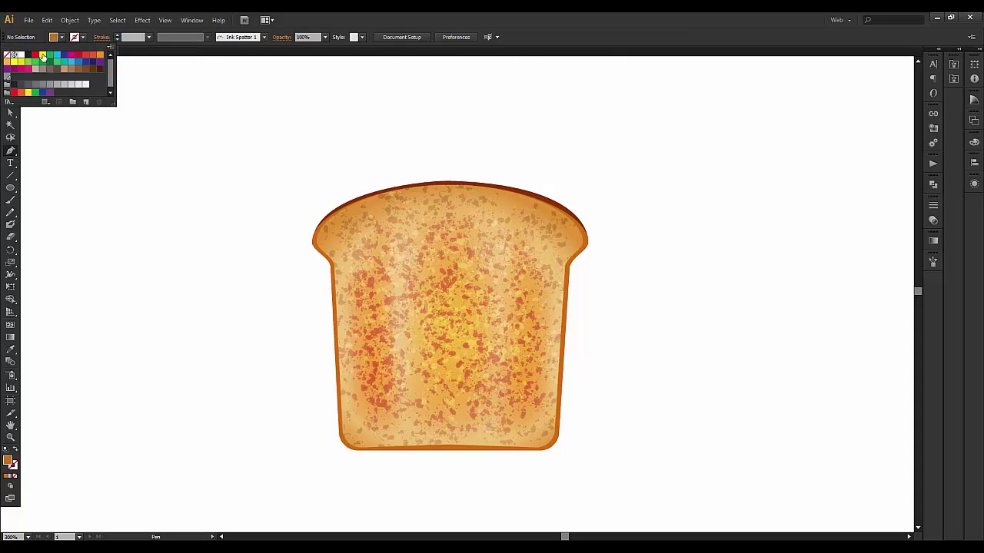
left_click(7, 55)
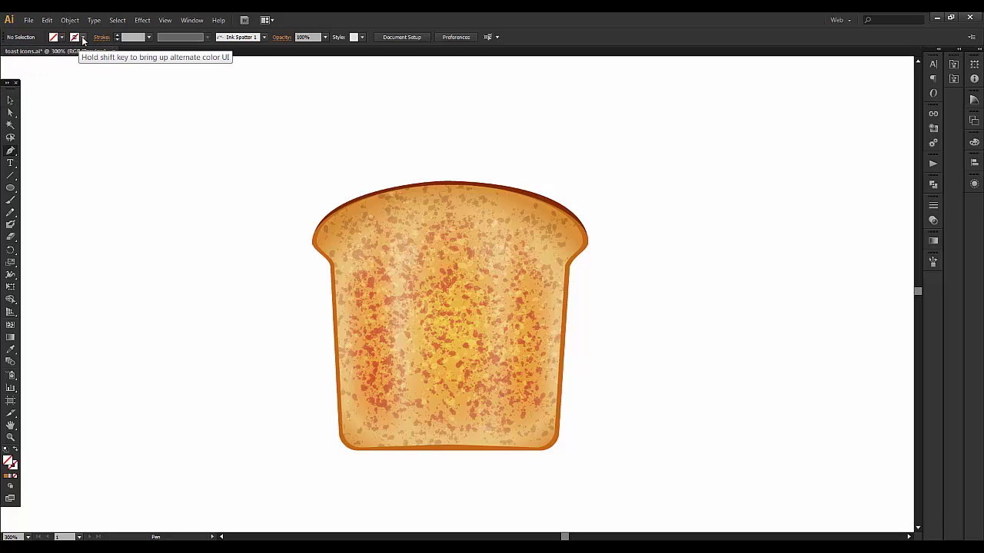
left_click(83, 39)
left_click(28, 54)
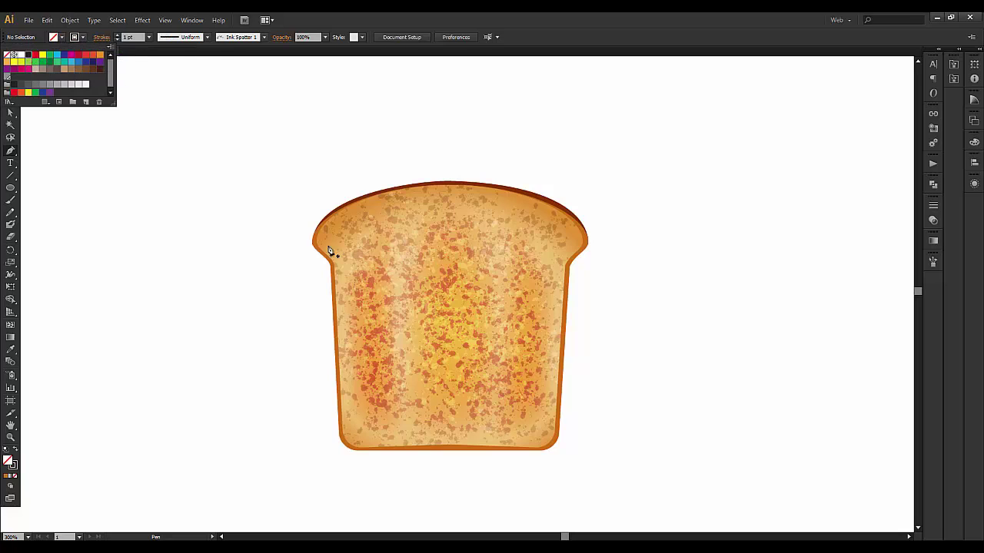
- Draw a first closed, wavy butter-blob outline over the toast
left_click(382, 268)
left_click_drag(412, 232, 426, 249)
mouse_move(478, 225)
left_mouse_down()
mouse_move(513, 254)
mouse_move(516, 300)
left_mouse_up()
mouse_move(520, 377)
left_mouse_down()
mouse_move(499, 397)
mouse_move(415, 408)
left_mouse_up()
left_click(404, 411)
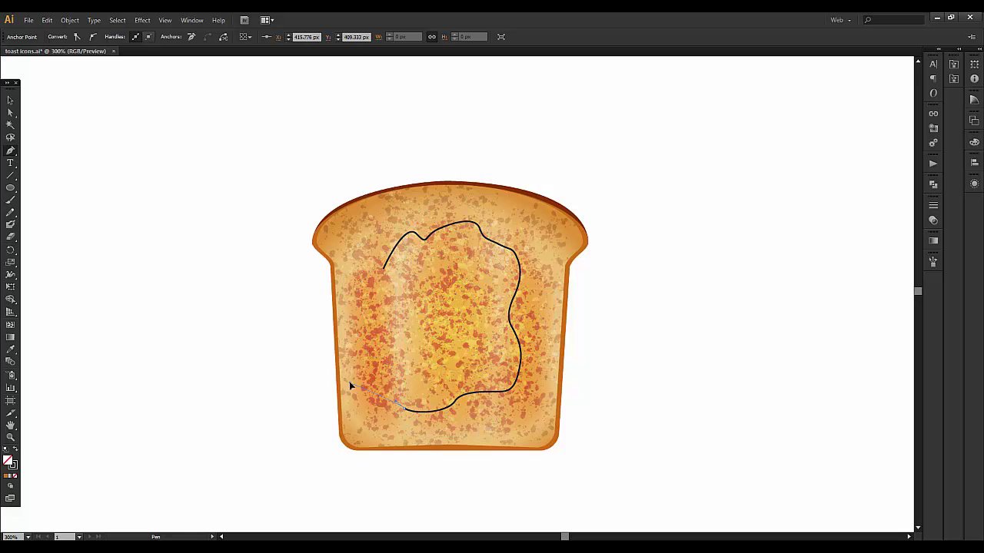
left_click_drag(349, 381, 356, 357)
mouse_move(381, 317)
left_mouse_down()
mouse_move(352, 297)
mouse_move(358, 274)
mouse_move(387, 273)
left_mouse_up()
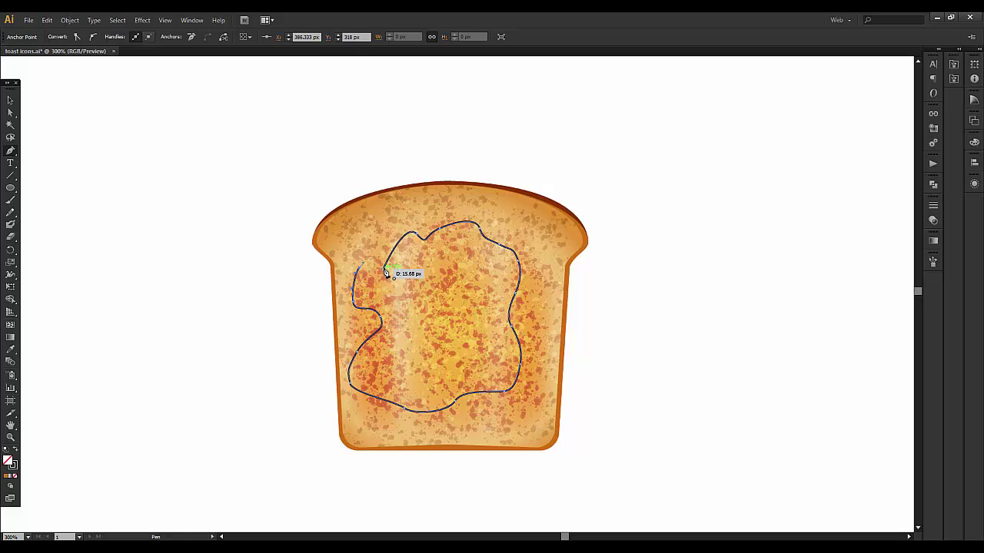
left_click(387, 266)
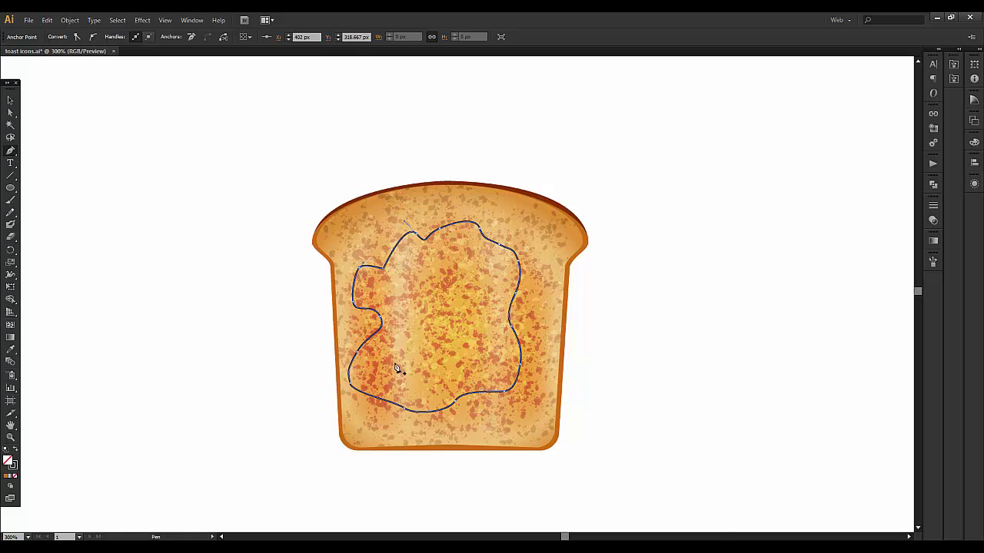
- Select and delete that first blob outline
left_click(399, 361, "ctrl")
left_click(411, 349, "ctrl")
key("Delete")
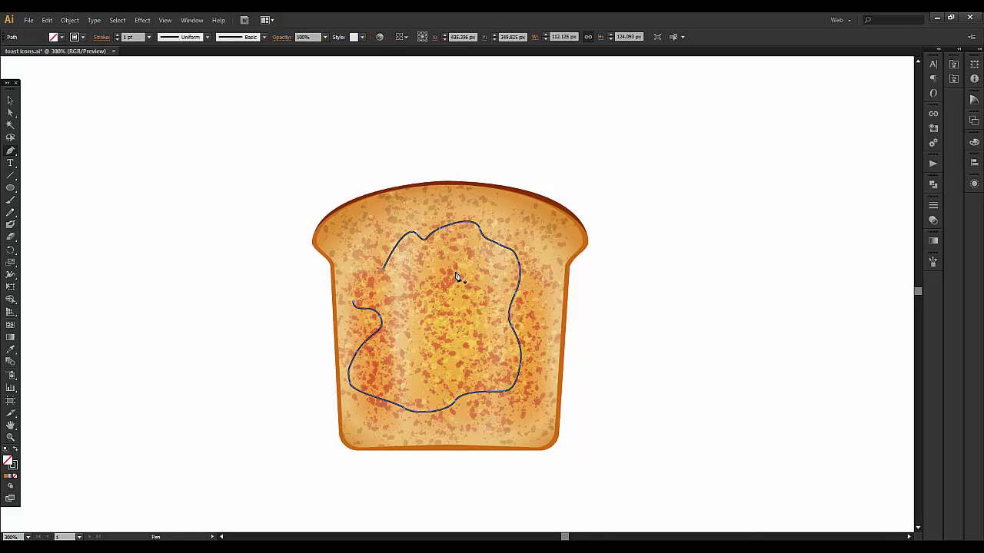
key("ctrl+shift+a")
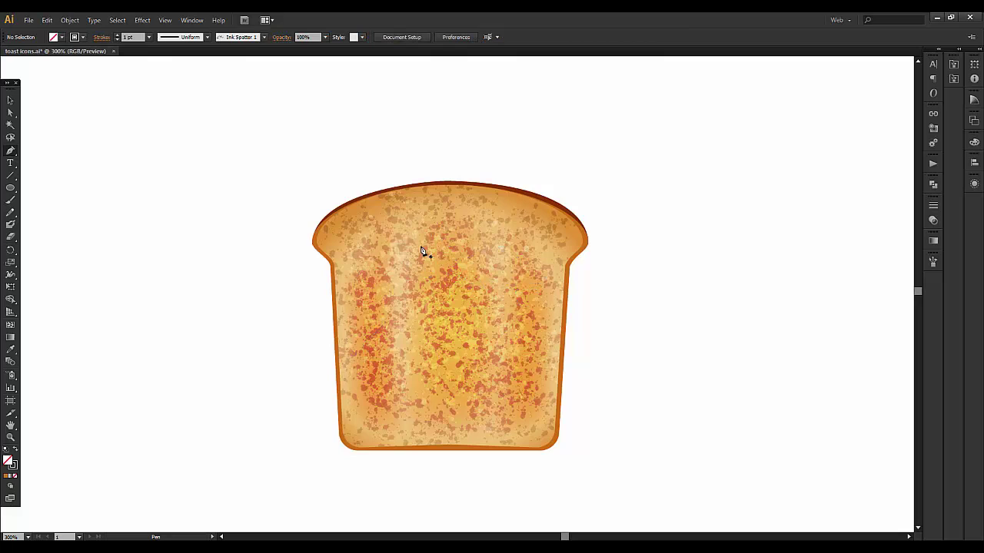
- Redraw the blob's curved top, right side and bottom edge
left_click(421, 249)
left_click_drag(449, 233, 464, 256)
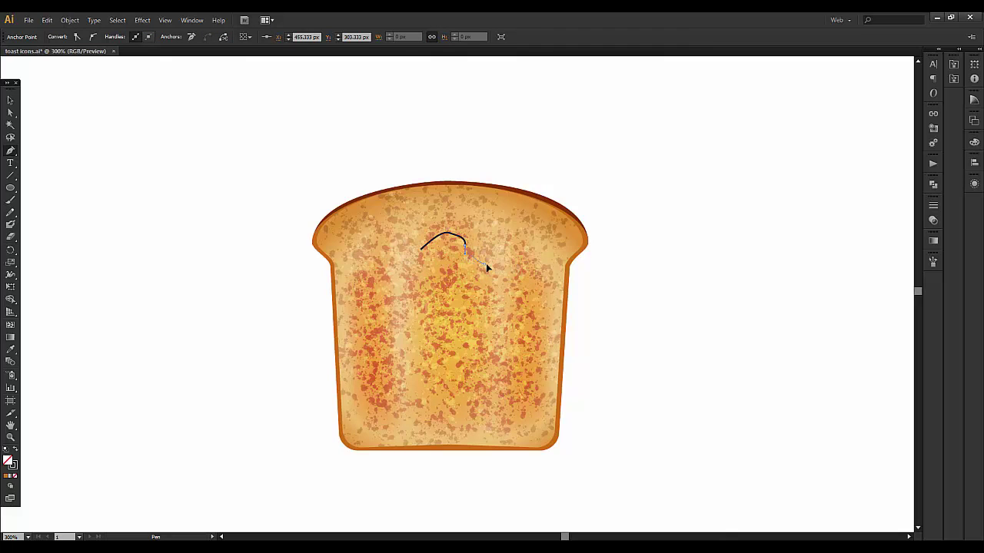
left_click_drag(500, 284, 515, 329)
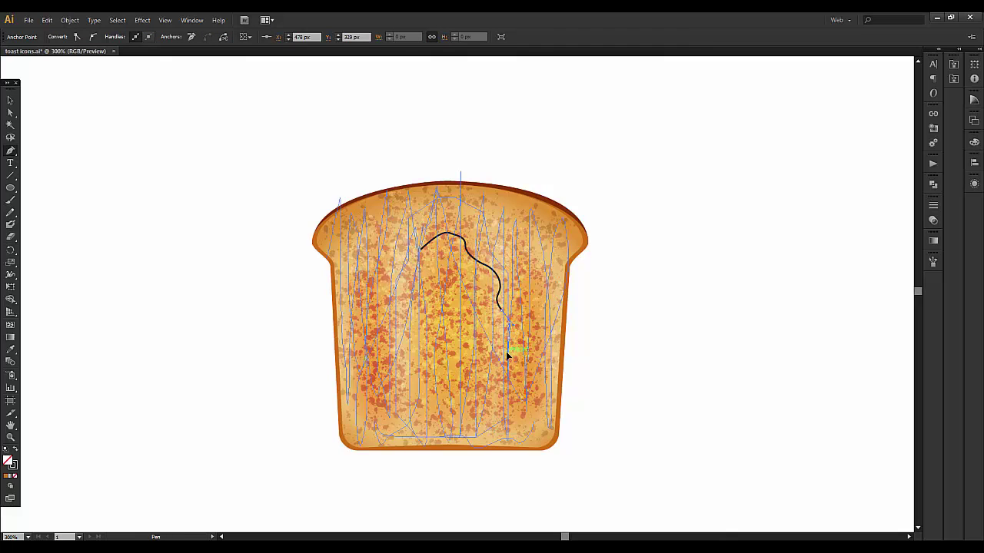
left_click_drag(471, 376, 404, 376)
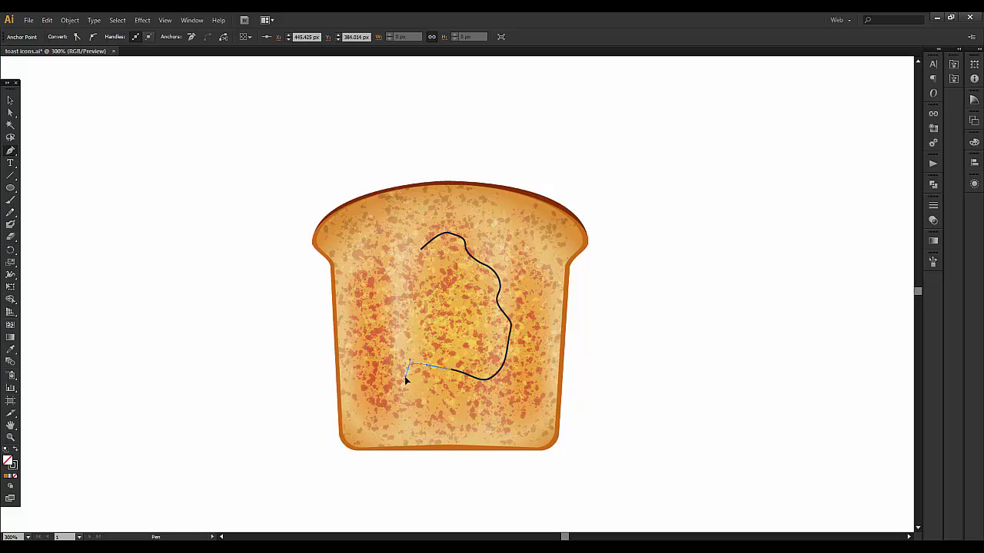
left_click(407, 376)
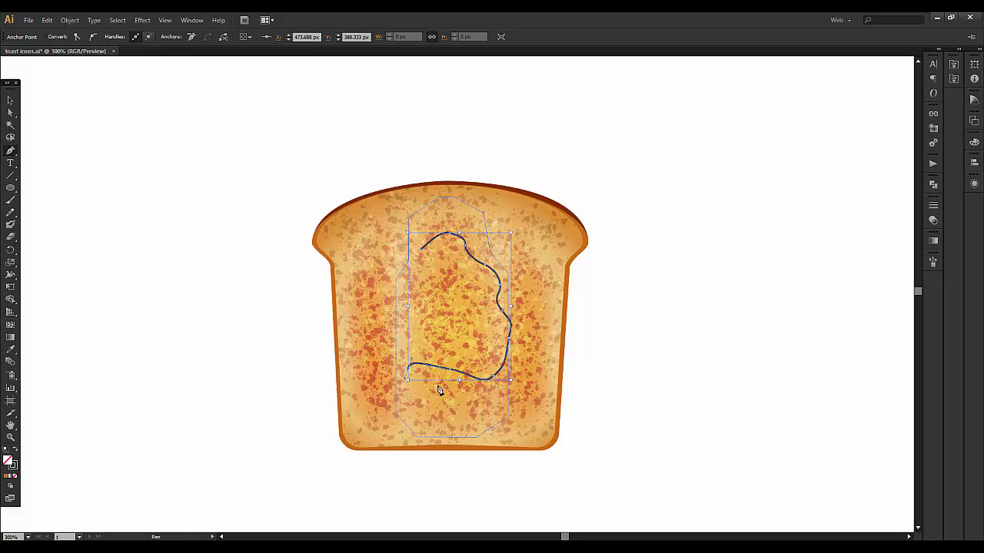
key("ctrl+z")
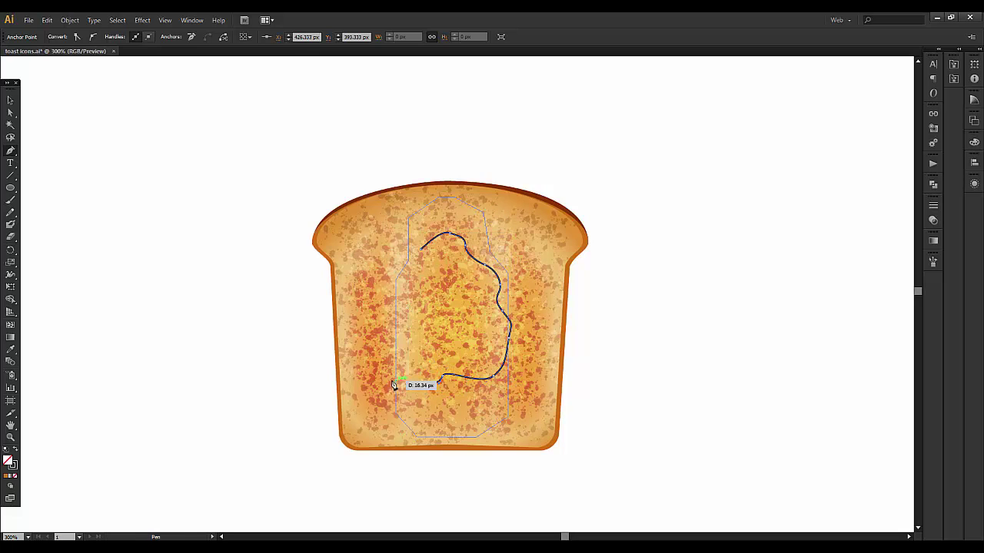
mouse_move(385, 364)
left_mouse_down()
mouse_move(393, 263)
mouse_move(438, 260)
left_mouse_up()
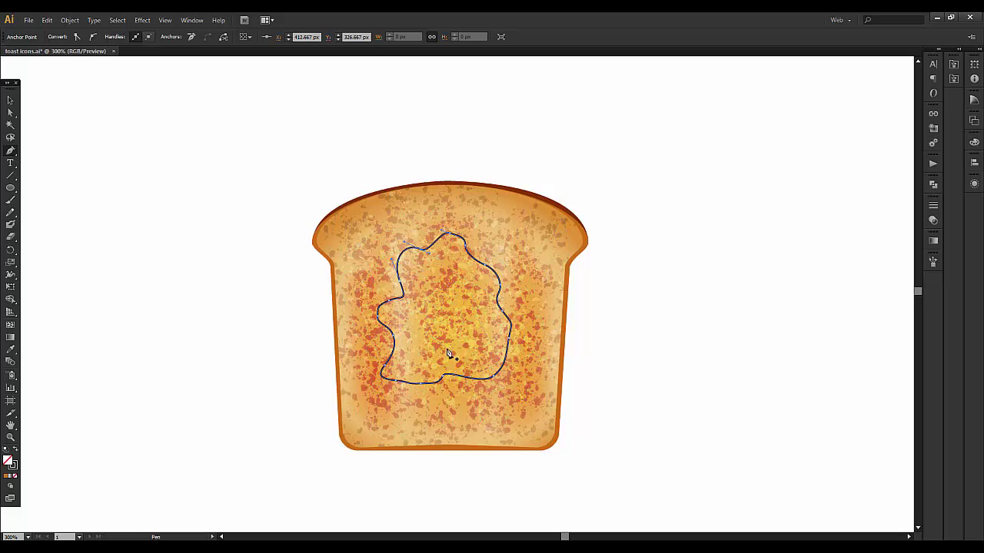
- Select the butter blob outline and fill it with a linear gradient
left_click(11, 100)
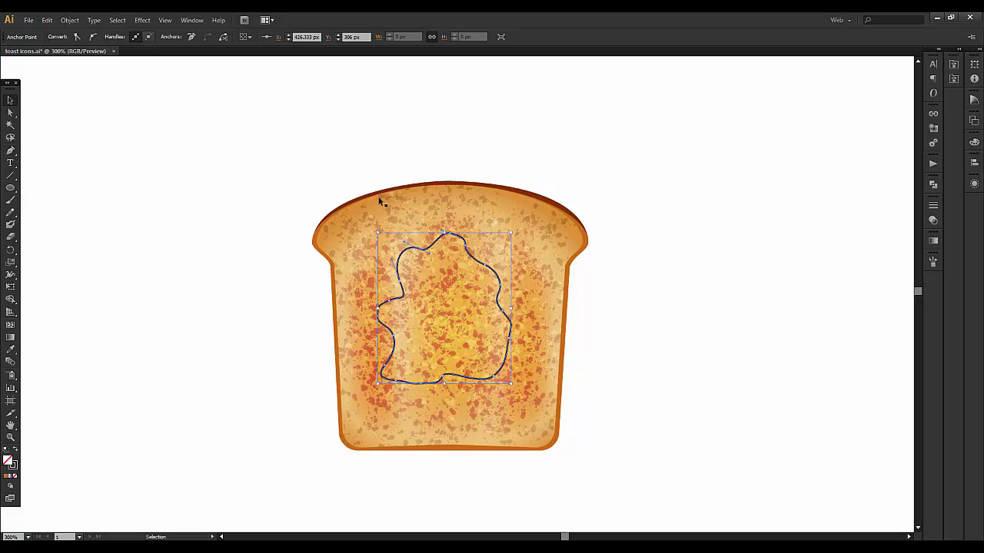
left_click(669, 203)
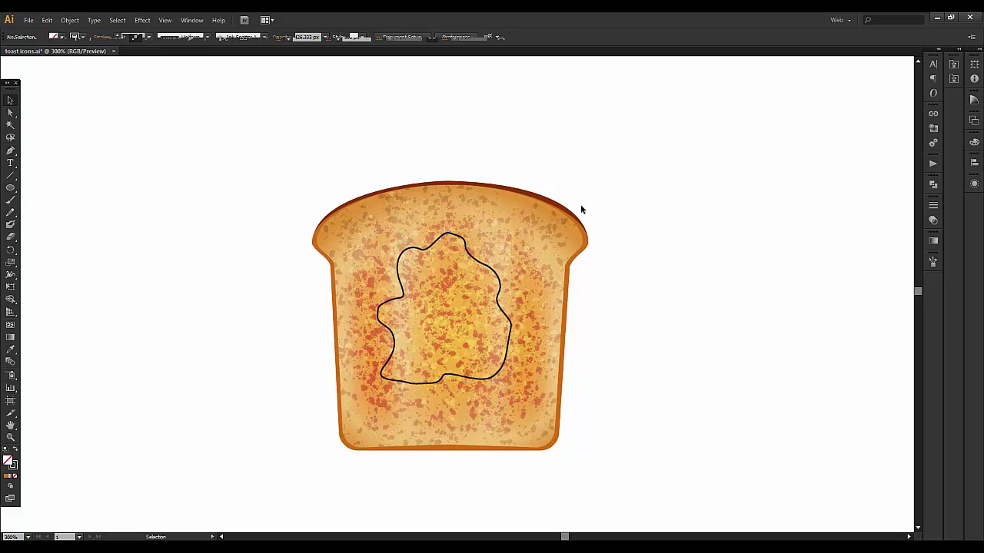
left_click(450, 240)
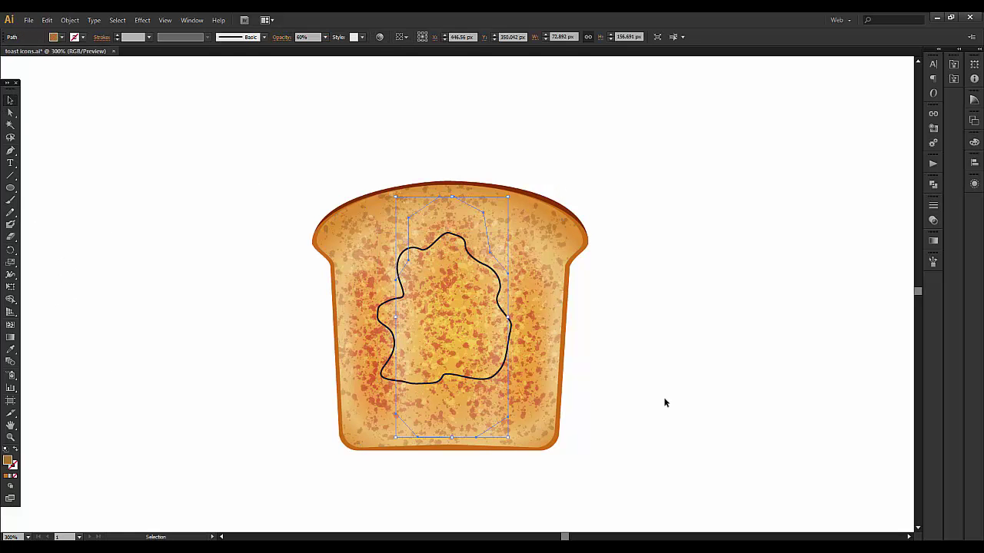
left_click(659, 309)
left_click(441, 241)
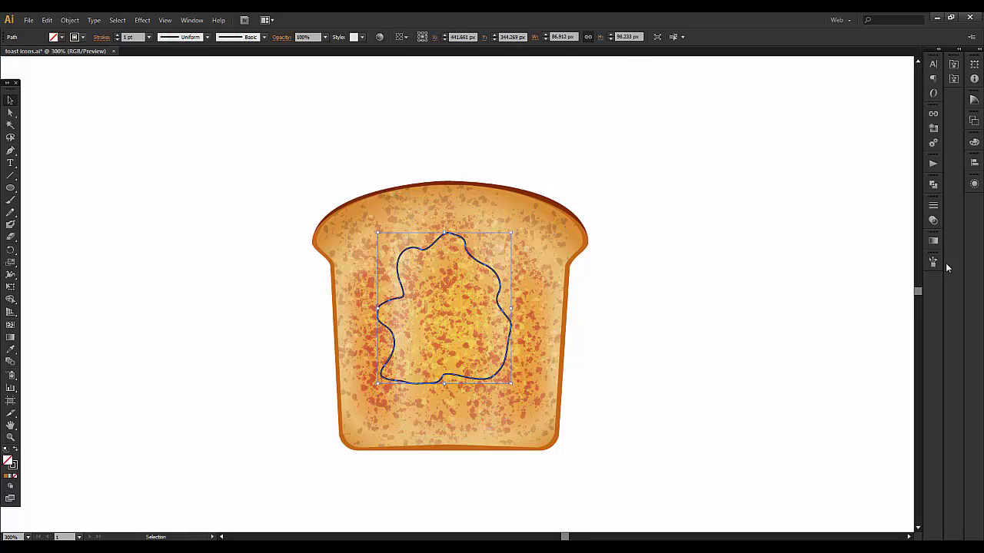
left_click(933, 241)
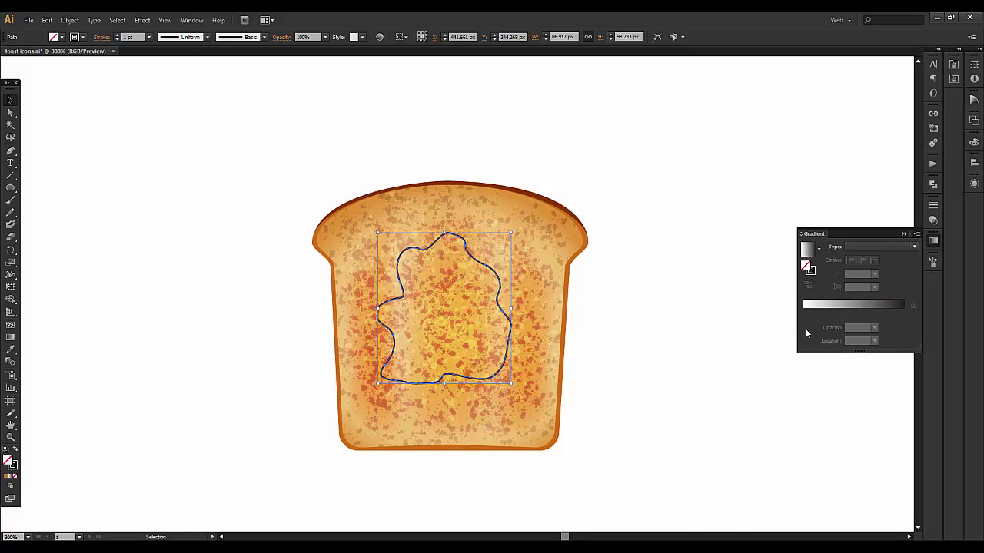
left_click(810, 308)
- Try setting the left gradient stop to yellow (R 255, G 254), then cancel the Color Picker
left_click(803, 314)
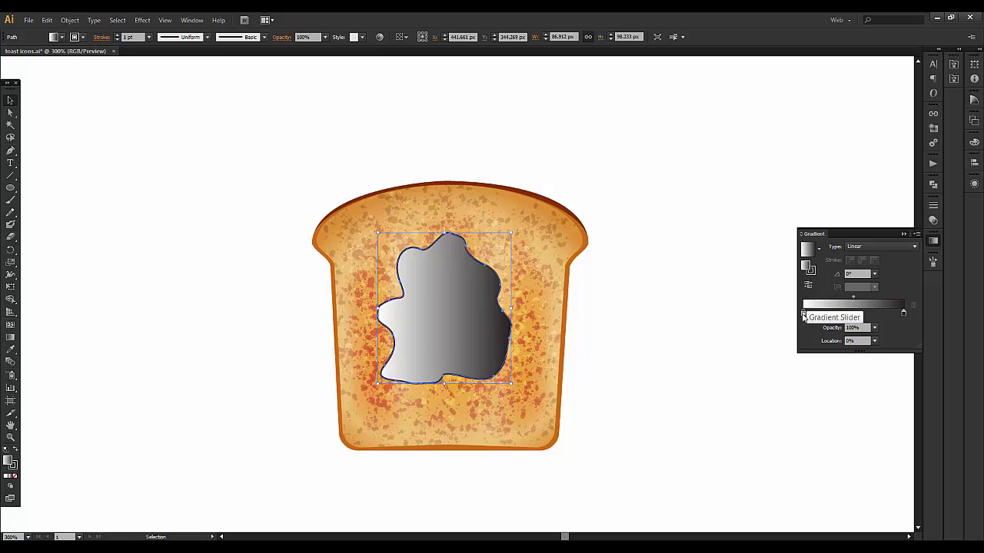
double_click(803, 314)
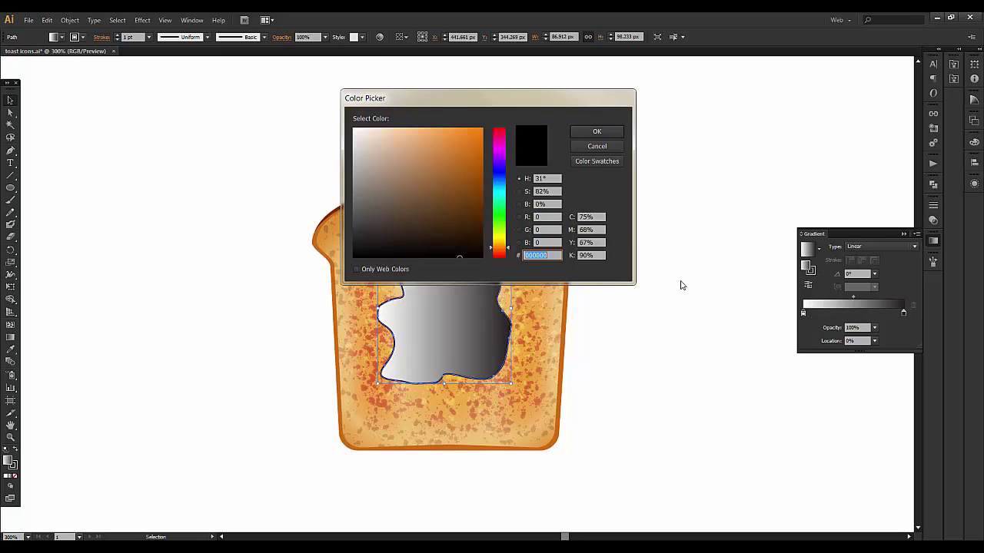
double_click(808, 271)
left_click(550, 218)
type("255")
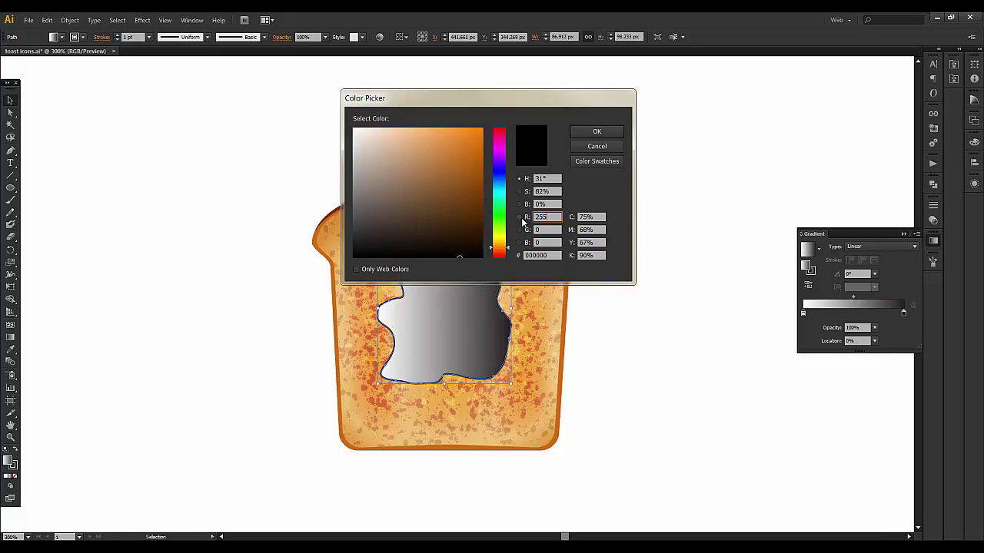
key("Tab")
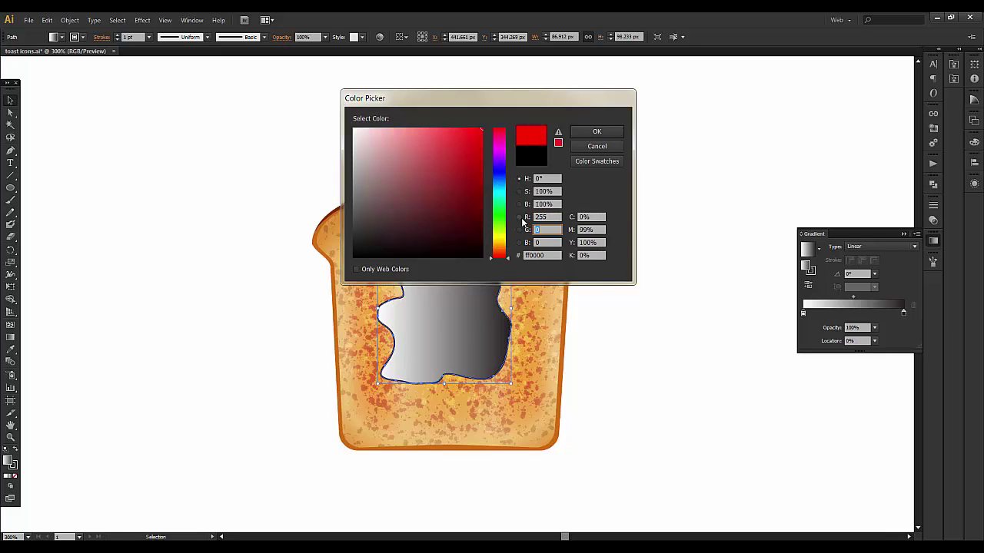
type("254")
key("Tab")
type("252")
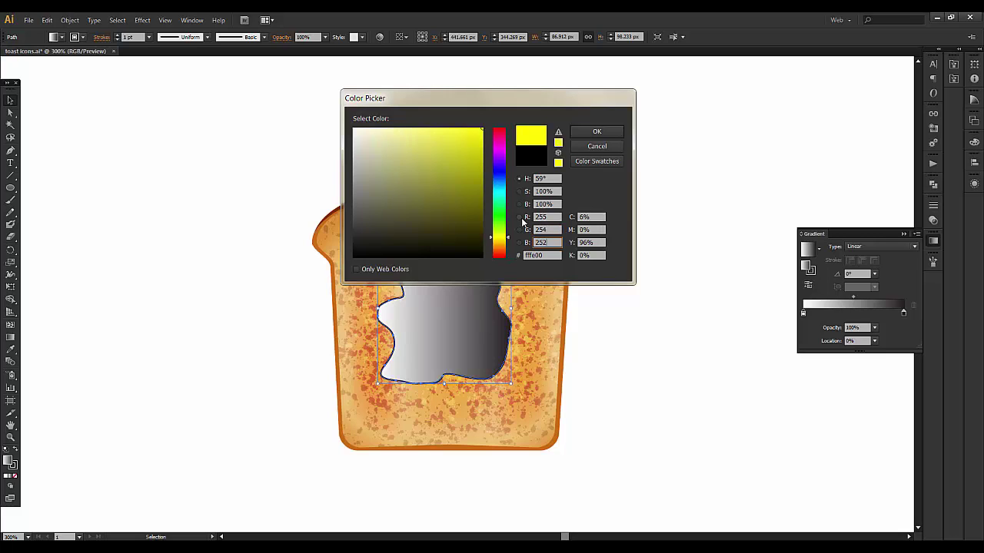
left_click(577, 131)
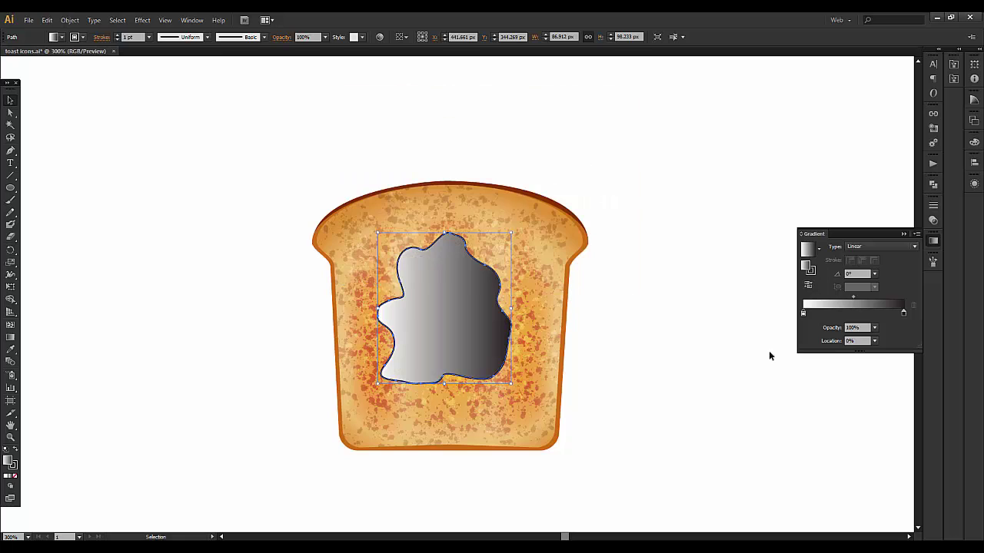
double_click(806, 266)
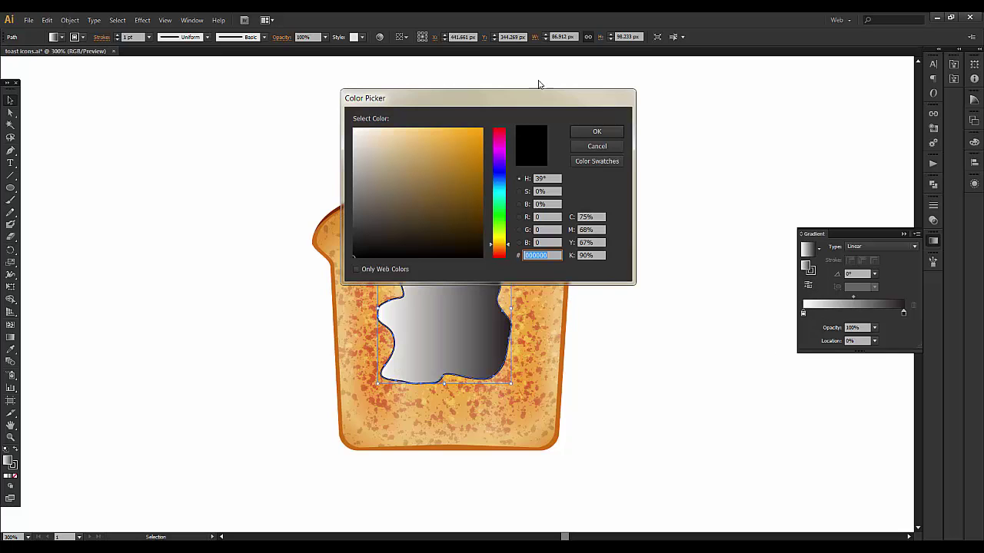
left_click(601, 148)
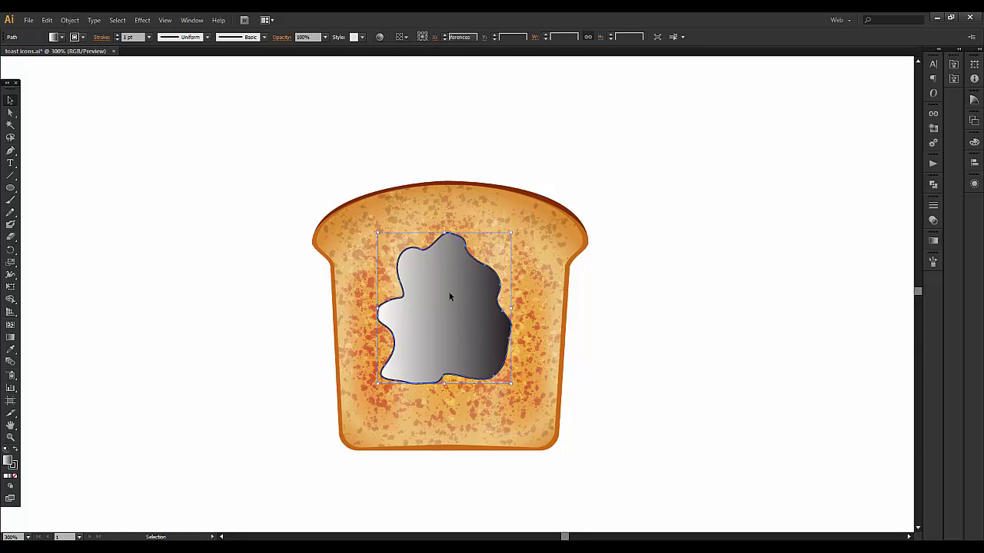
- Set the gradient colour to red 255, green 254, then collapse the Gradient panel
left_click(933, 240)
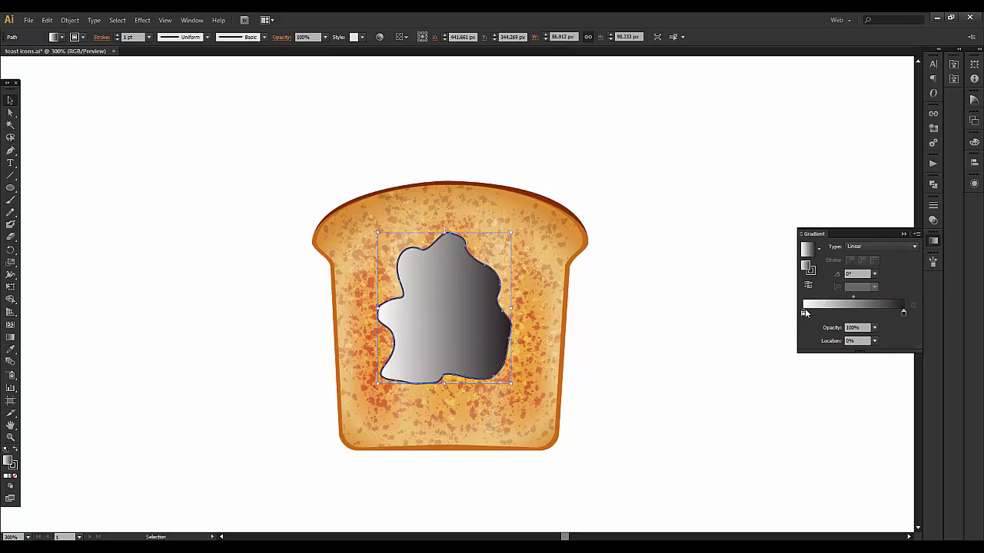
double_click(809, 268)
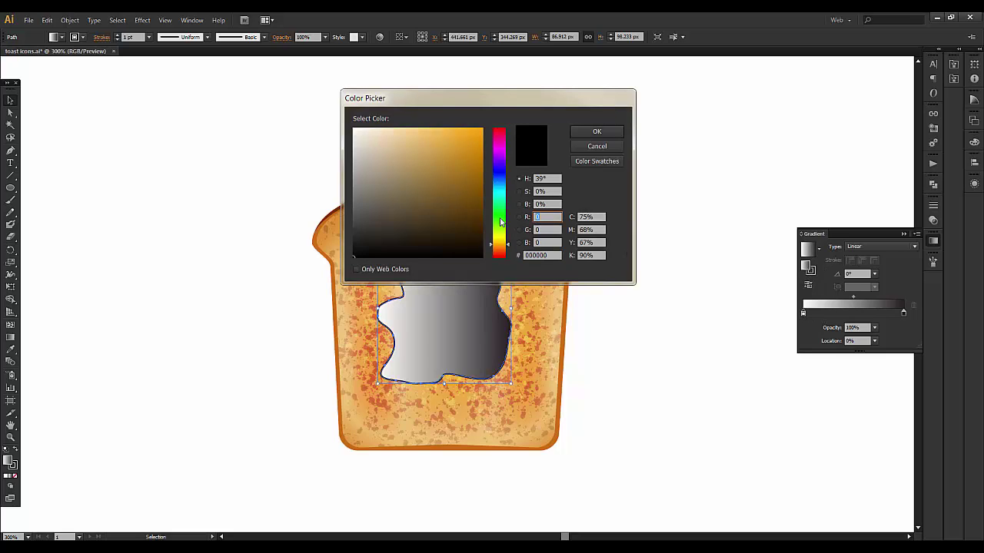
type("55")
key("Tab")
type("254")
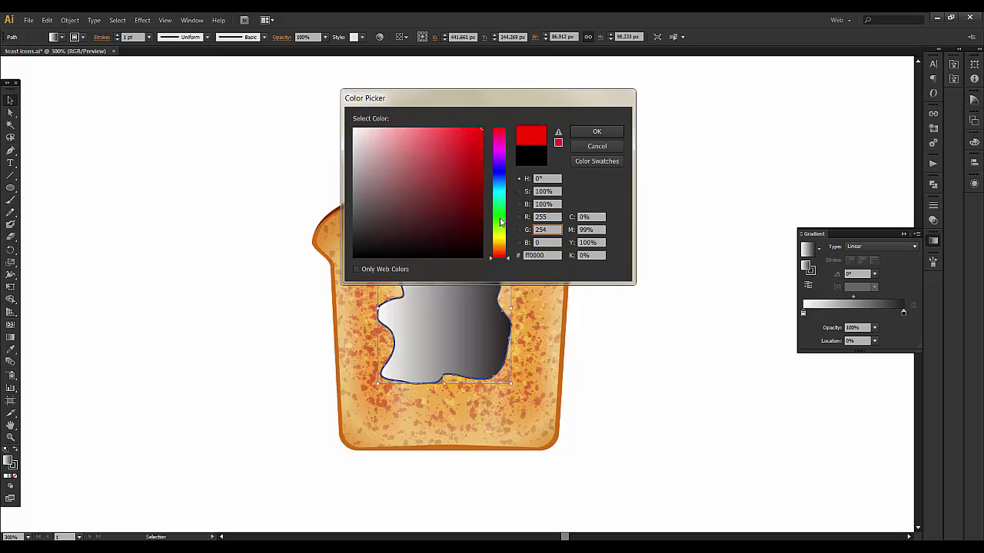
key("Tab")
type("252")
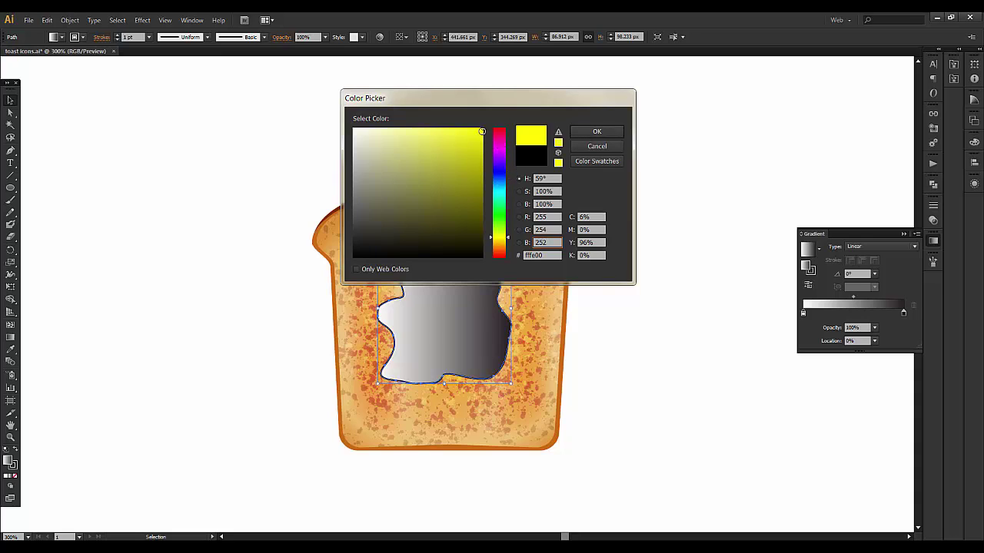
left_click(590, 130)
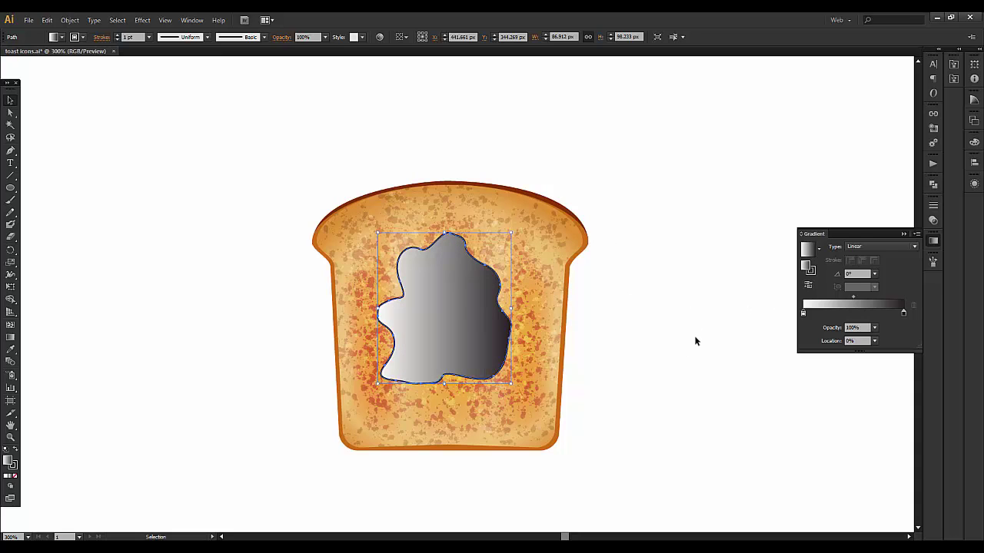
left_click(533, 336)
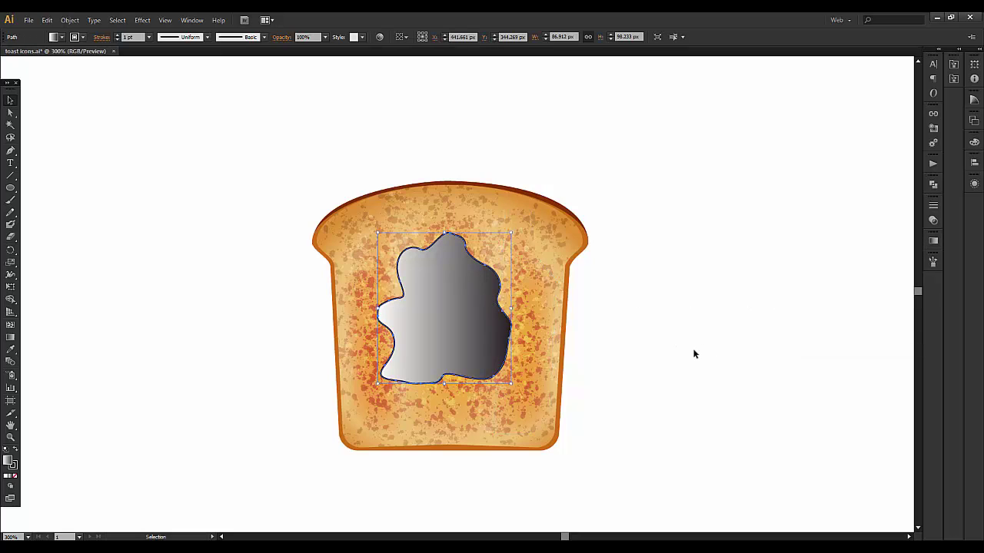
- Re-enter the left gradient stop's RGB values as a near-white yellow
left_click(930, 242)
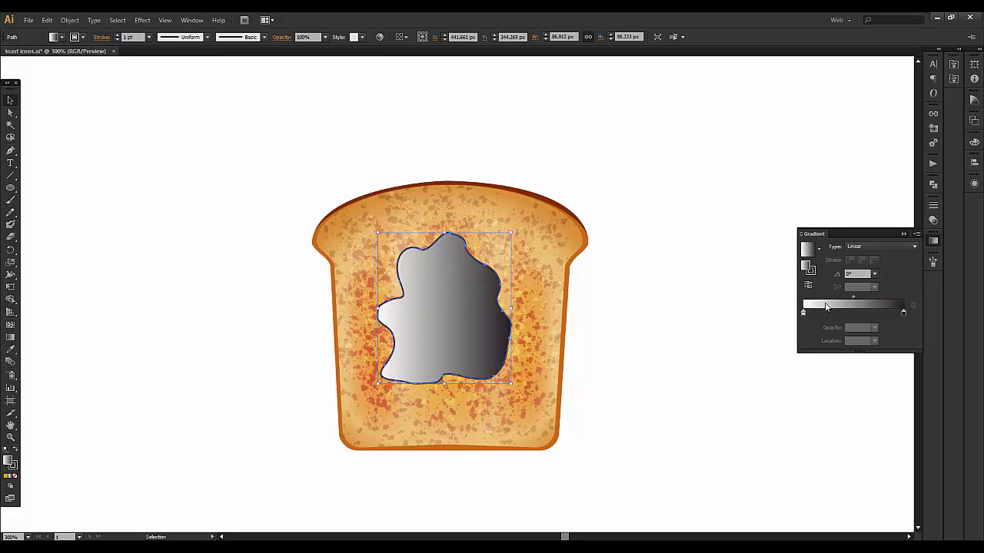
left_click(803, 313)
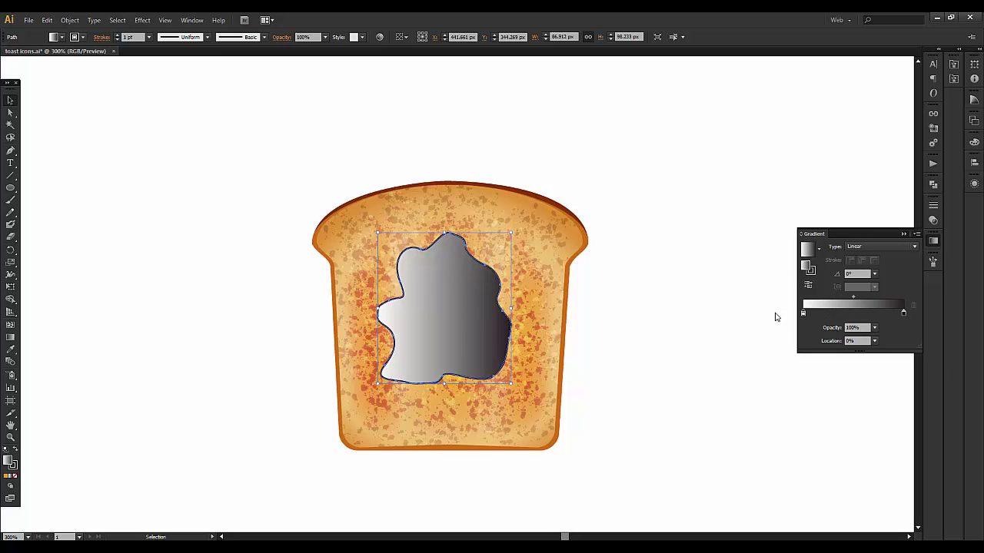
double_click(805, 269)
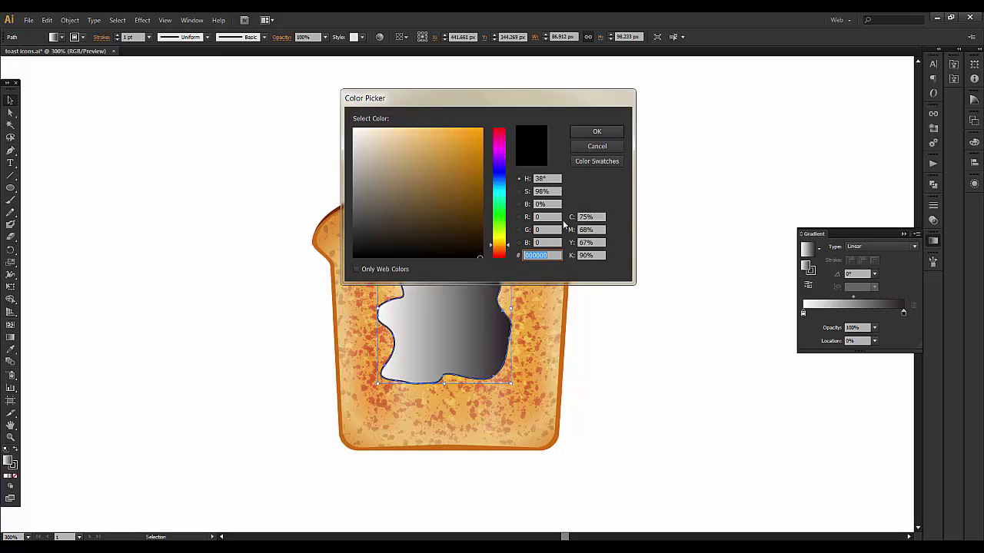
left_click(548, 217)
double_click(550, 218)
type("255")
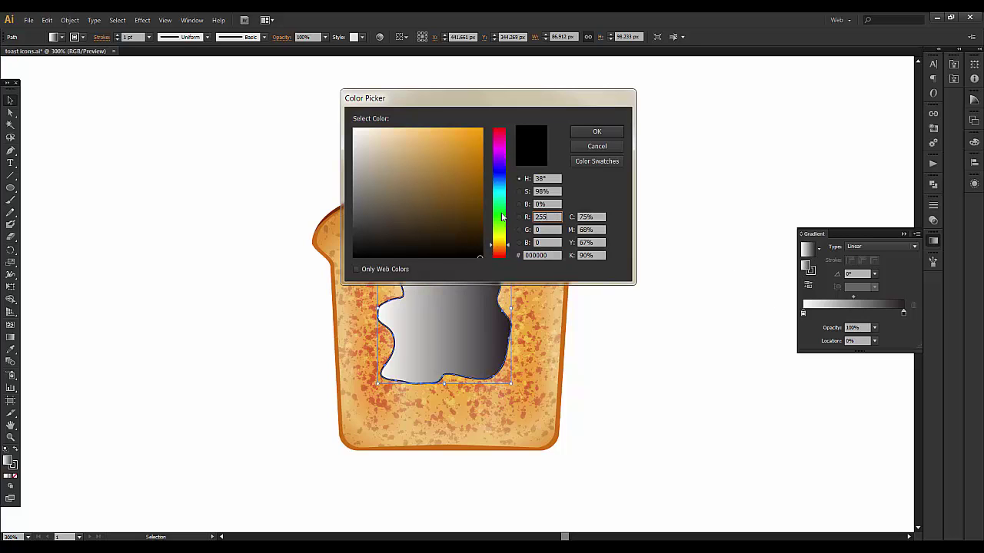
key("Tab")
type("254")
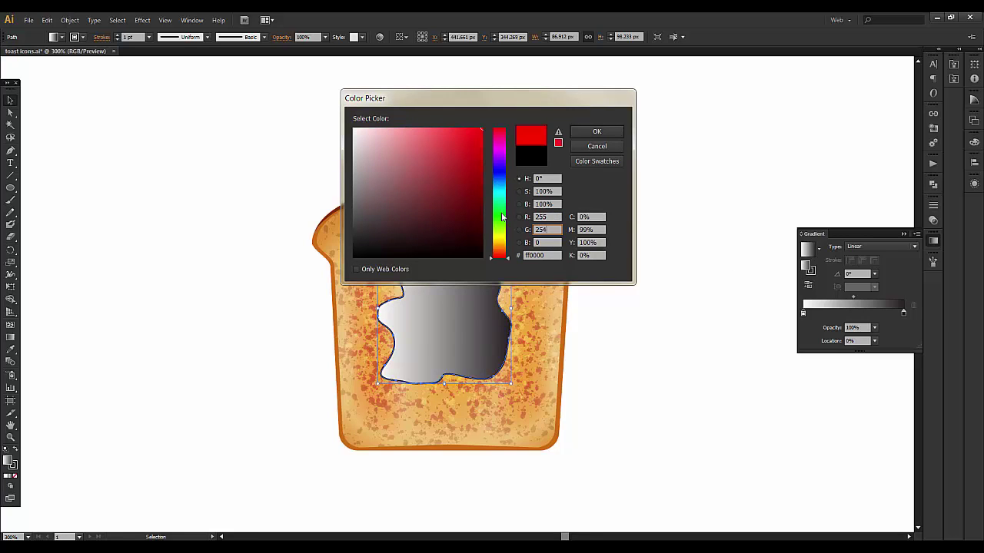
key("Tab")
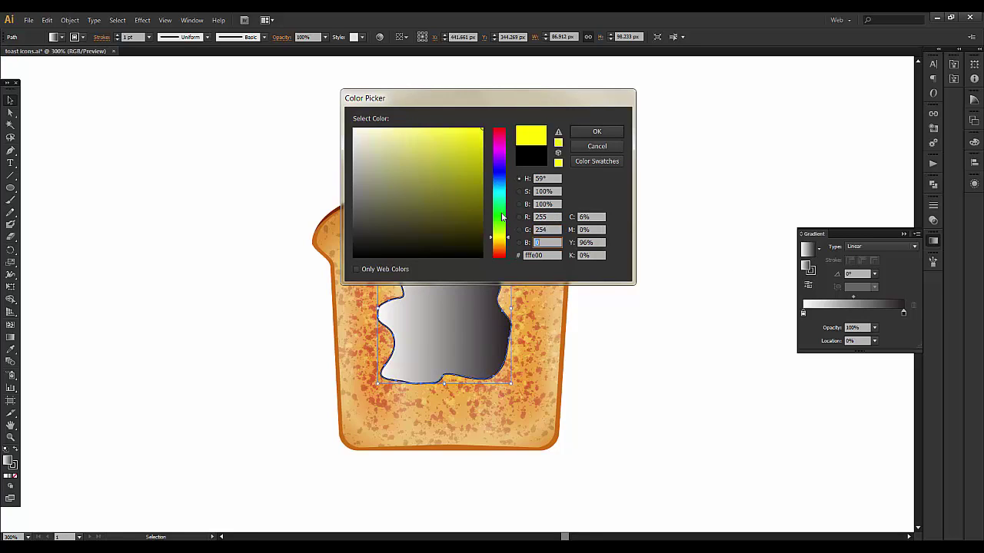
type("252")
left_click(590, 131)
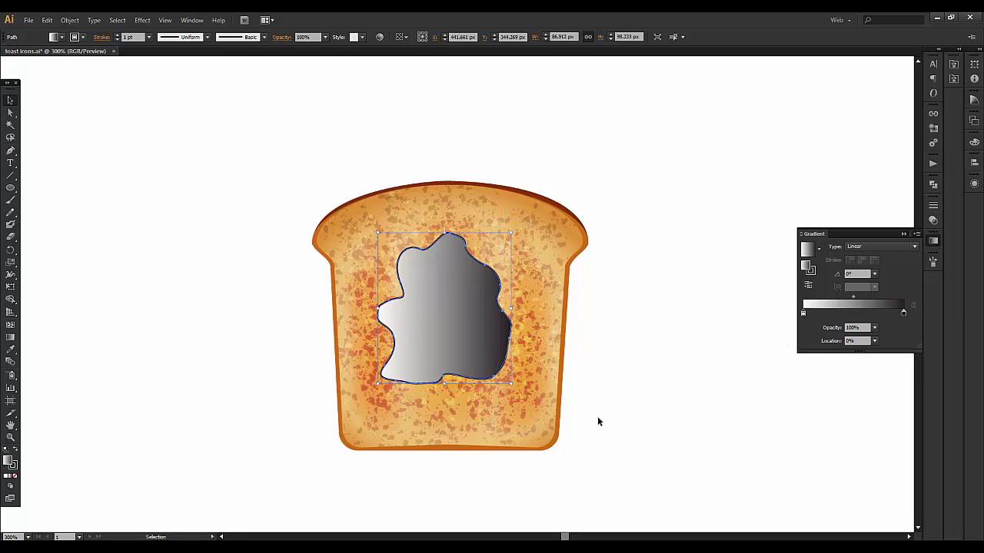
- Choose golden yellow ffda00 for the left gradient stop in the Color Picker
double_click(806, 267)
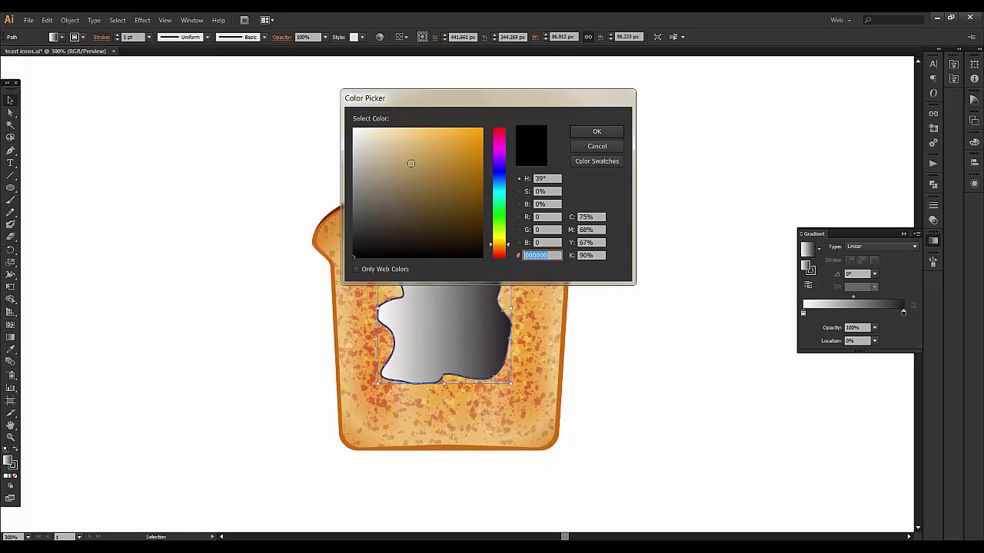
type("ffa300")
left_click(494, 240)
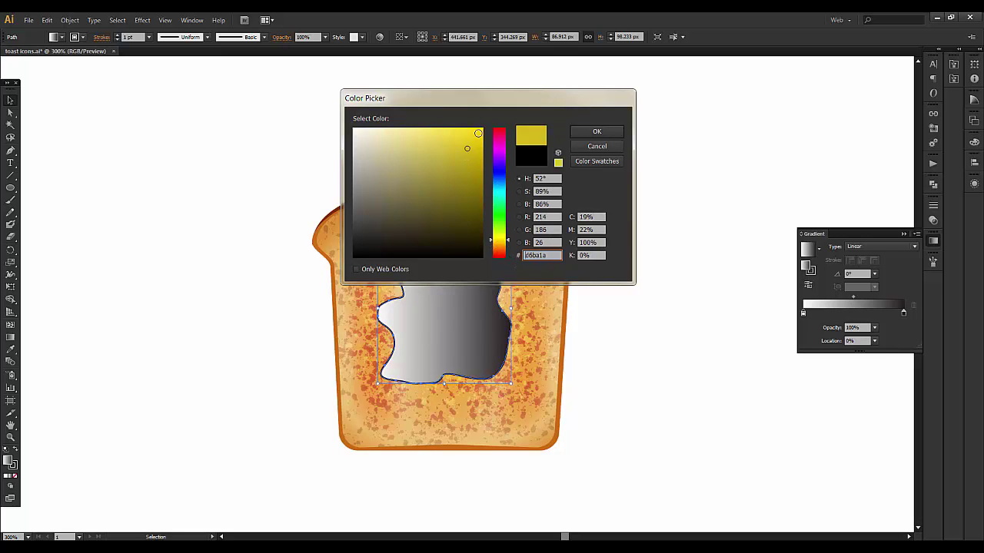
double_click(546, 242)
type("252")
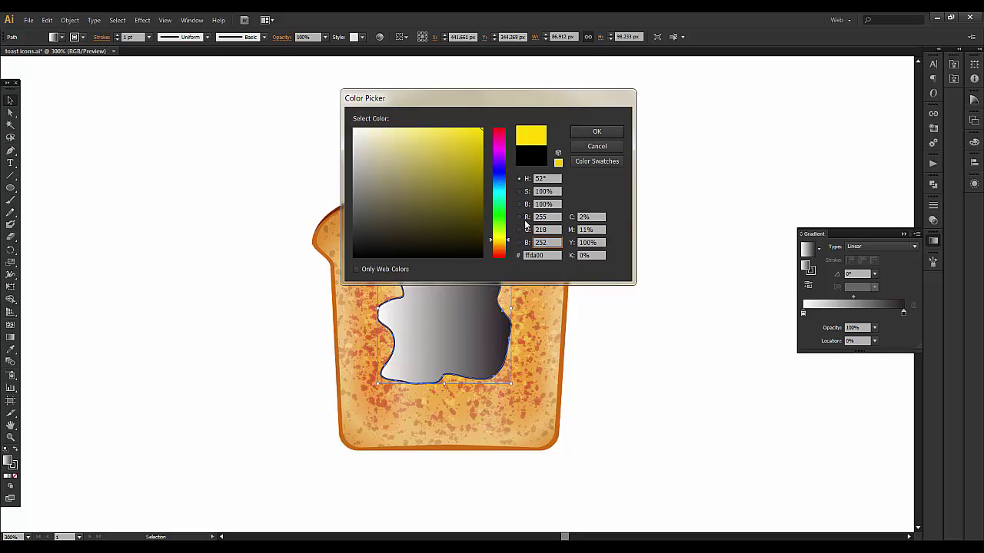
left_click_drag(476, 139, 491, 123)
- Apply golden yellow to the left stop and change the black right stop to R 255, G 244
left_click(604, 135)
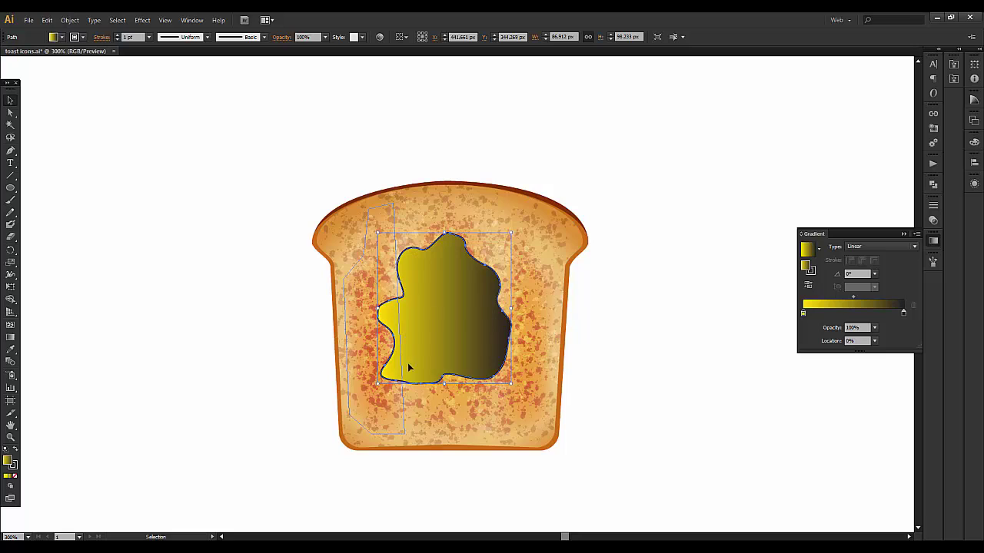
left_click(903, 312)
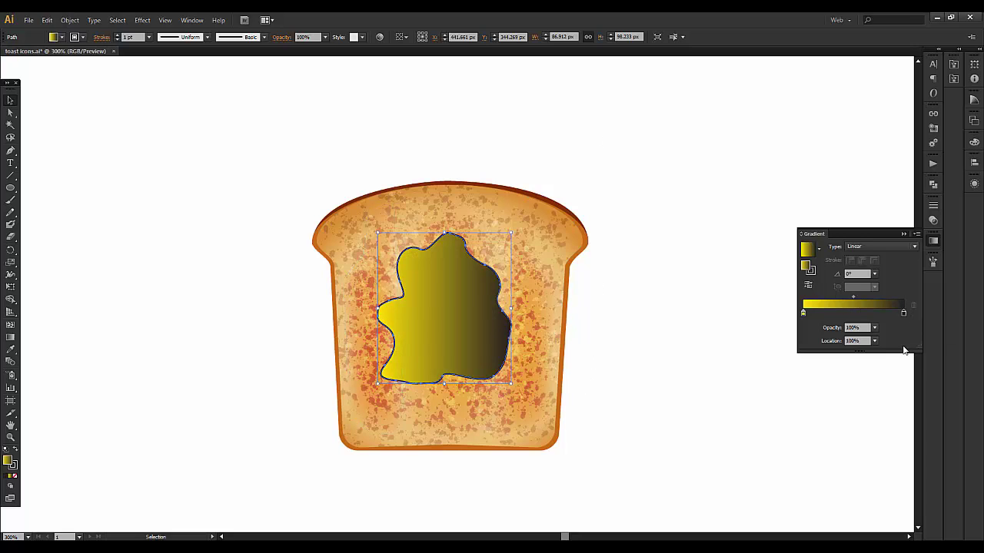
double_click(809, 266)
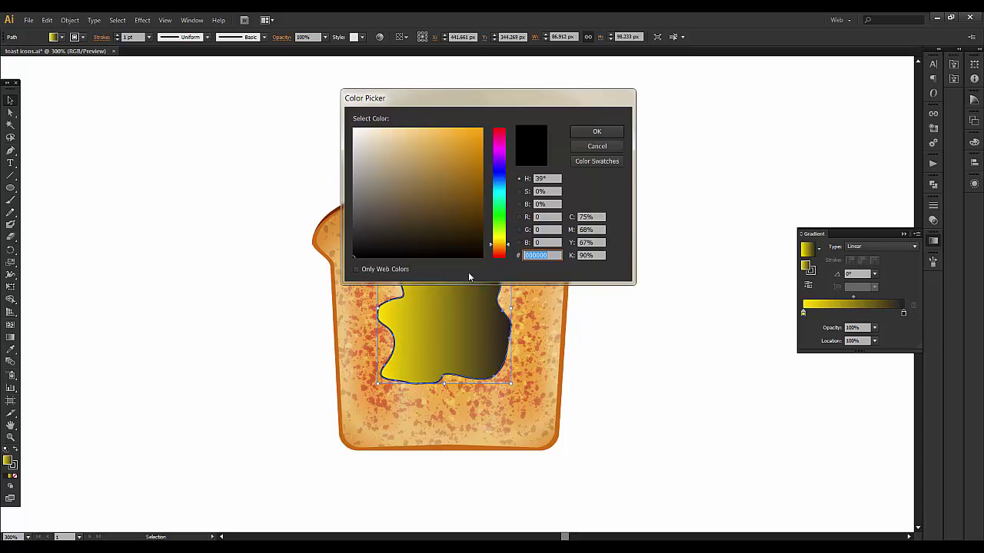
left_click(542, 216)
type("255")
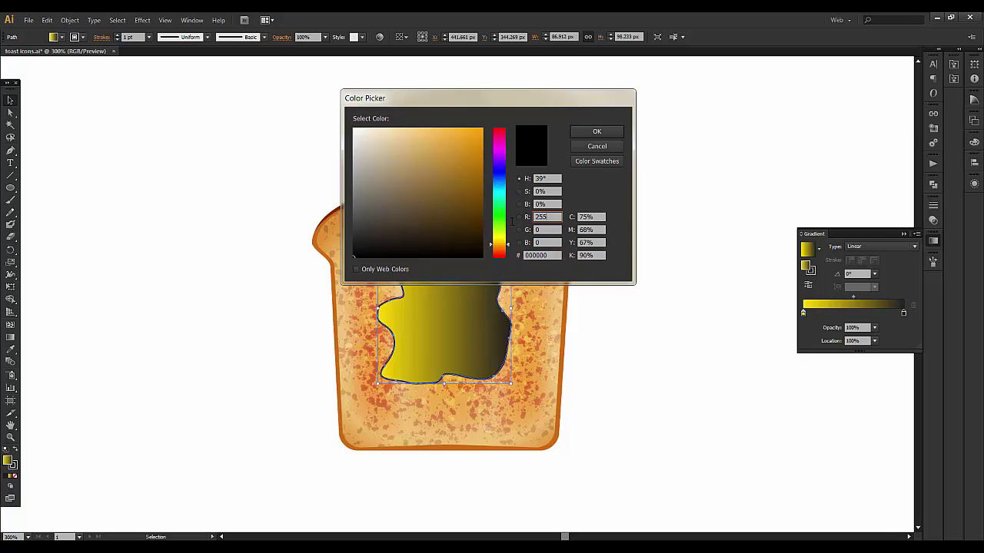
key("Tab")
type("244")
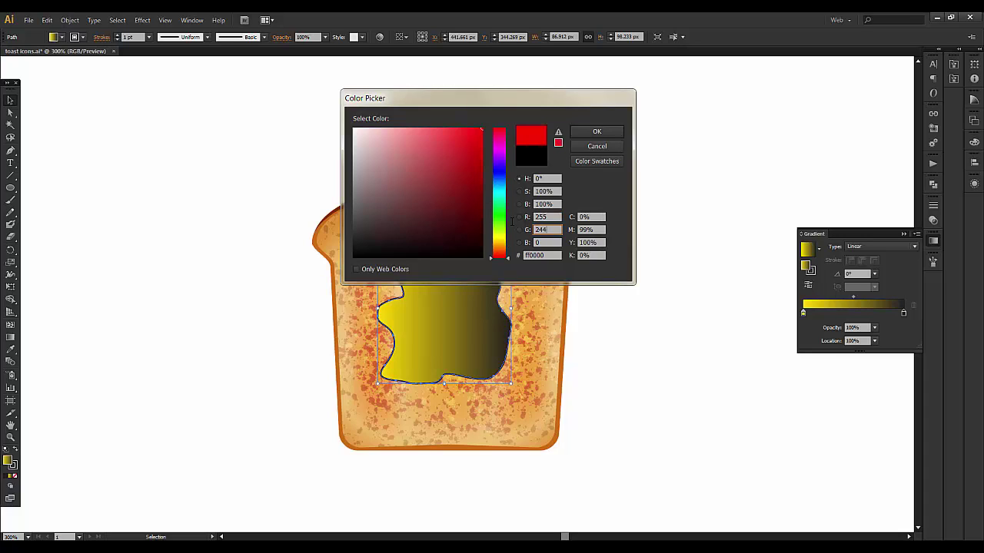
key("Tab")
type("1")
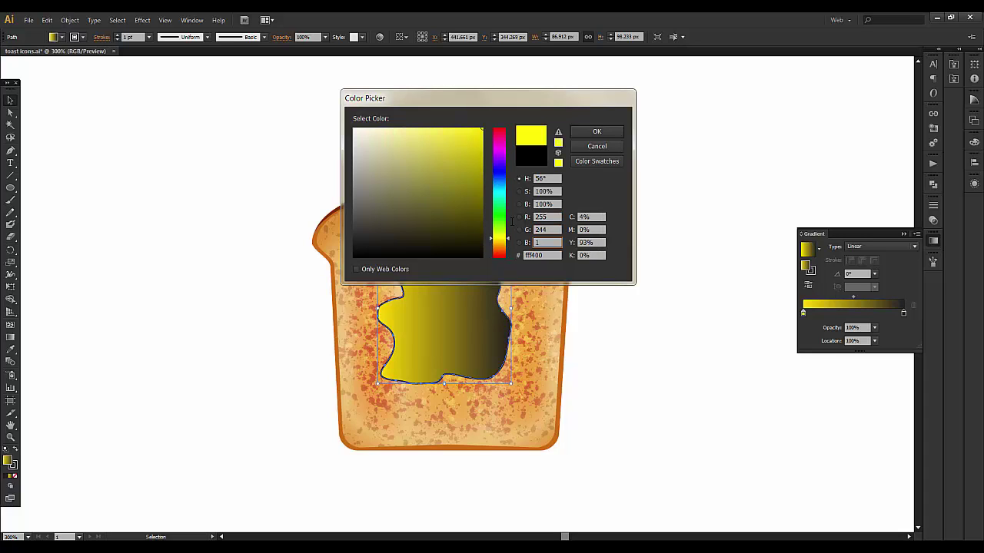
type("62")
left_click(604, 131)
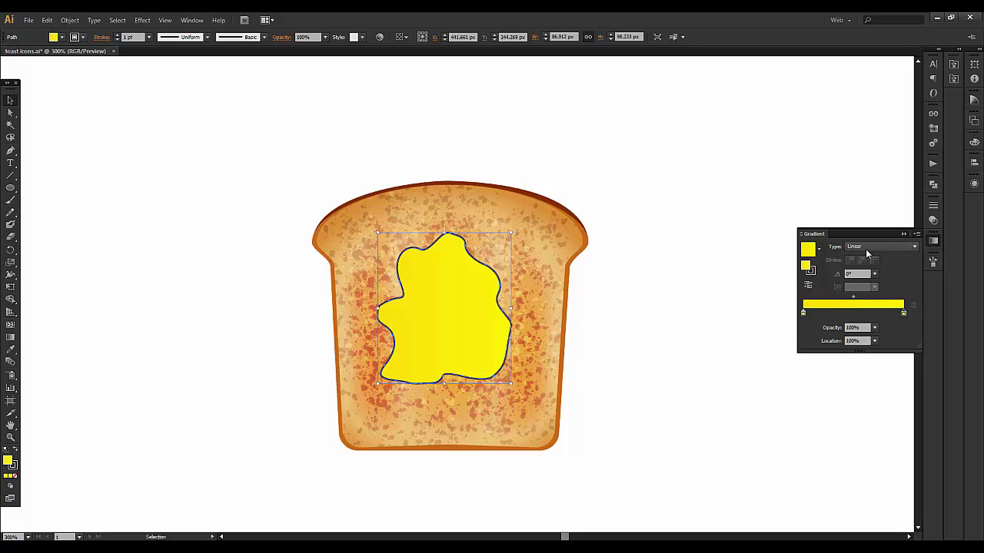
left_click(874, 274)
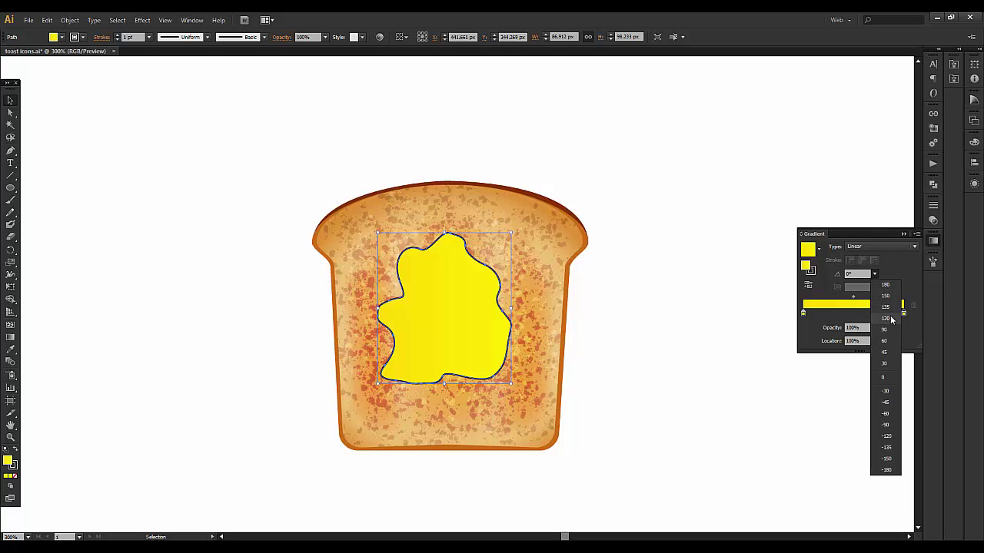
- Set the gradient angle to 120° and make the left stop red
left_click(887, 318)
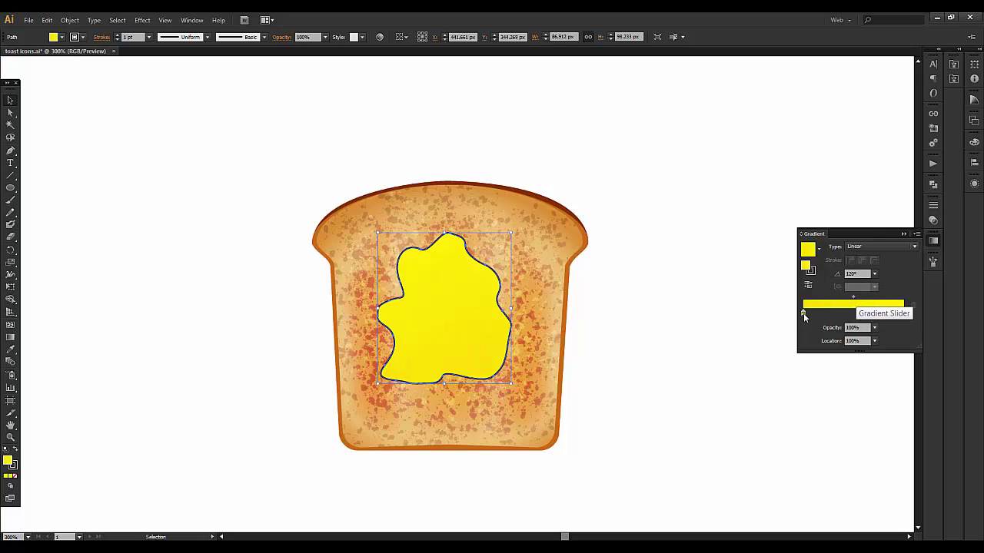
double_click(803, 314)
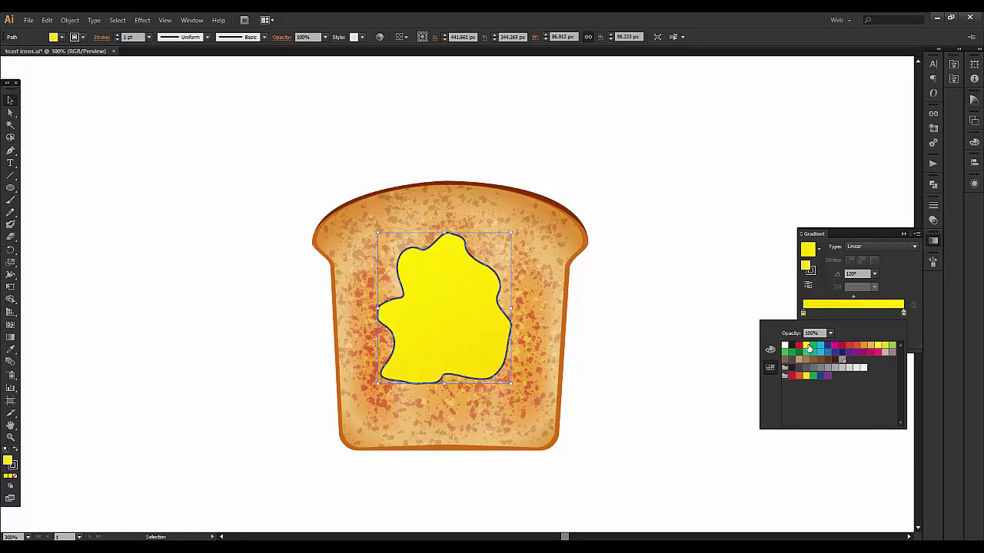
left_click(799, 346)
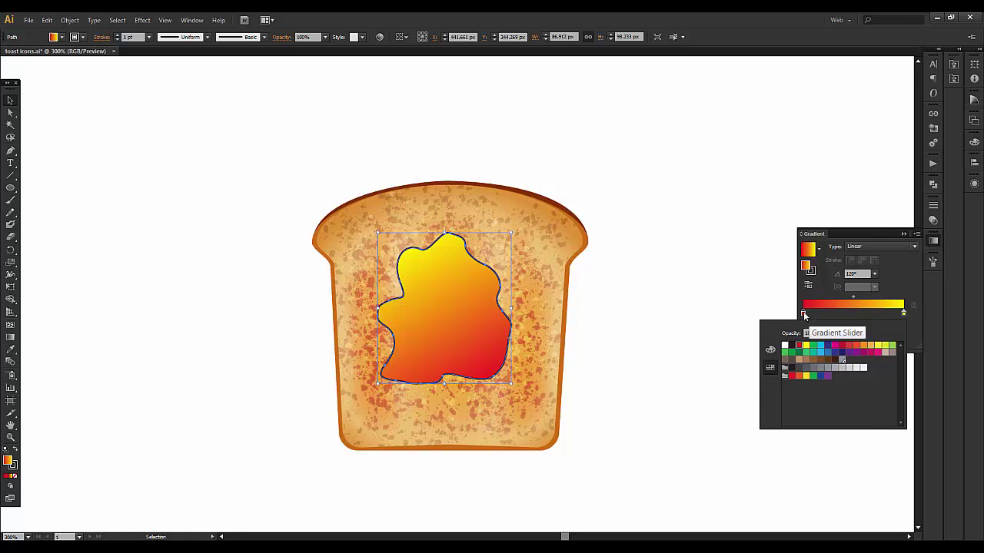
left_click(804, 314)
- Change the left stop to near-white in the Color Picker and collapse the Gradient panel
double_click(805, 267)
type("255")
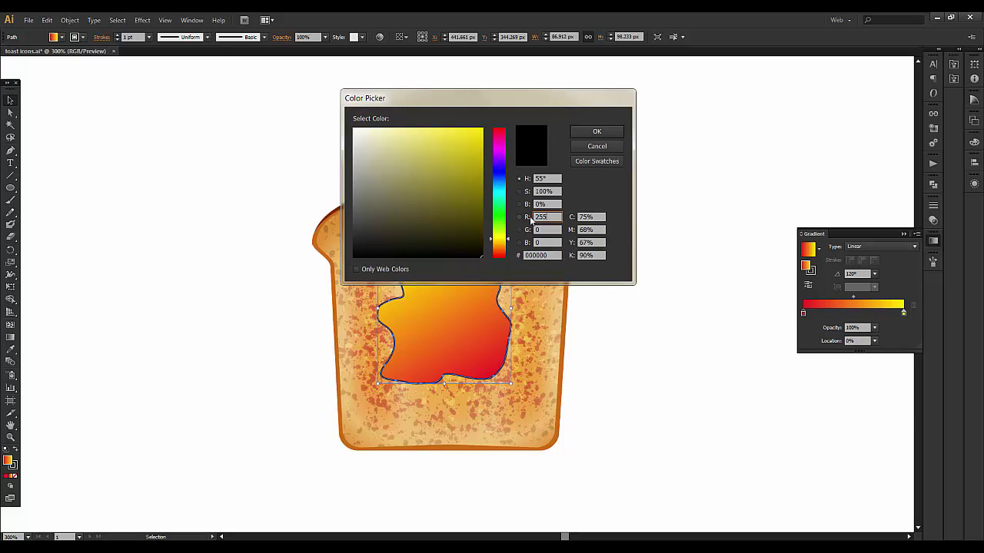
key("Tab")
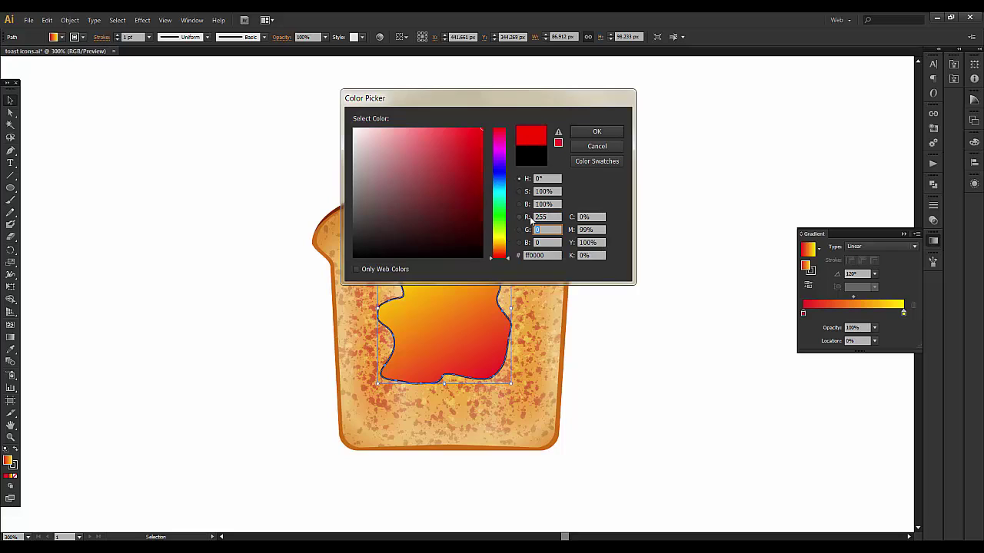
type("254")
key("Tab")
type("252")
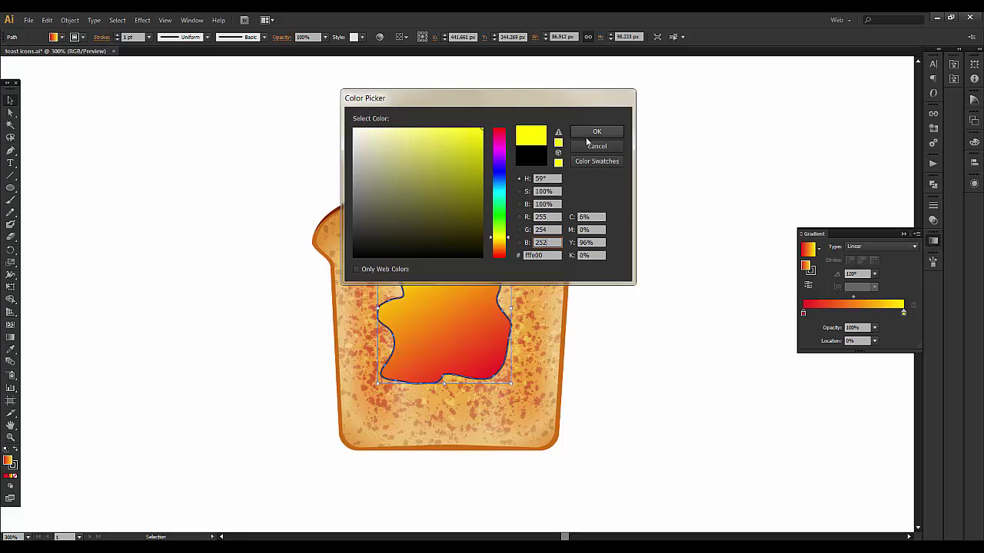
left_click(615, 131)
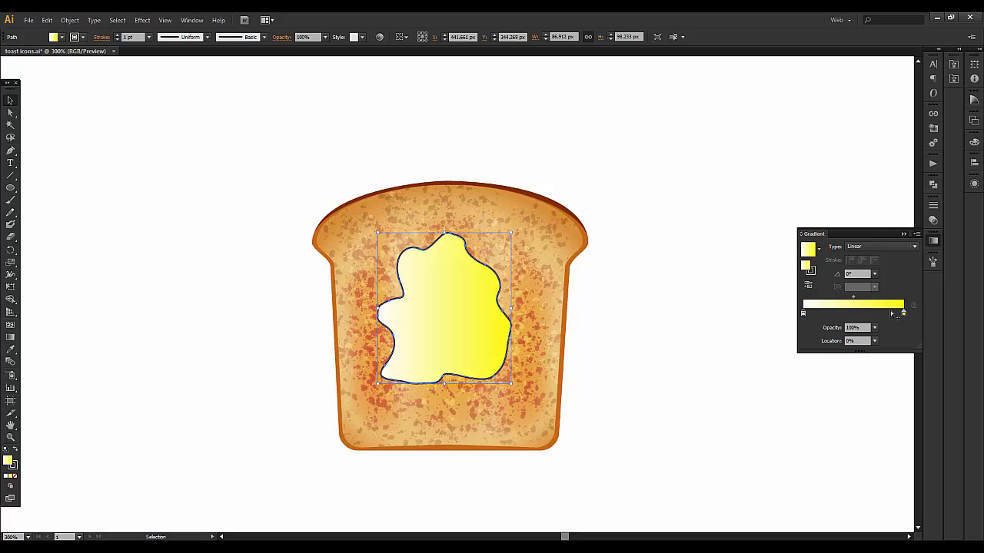
left_click(673, 396)
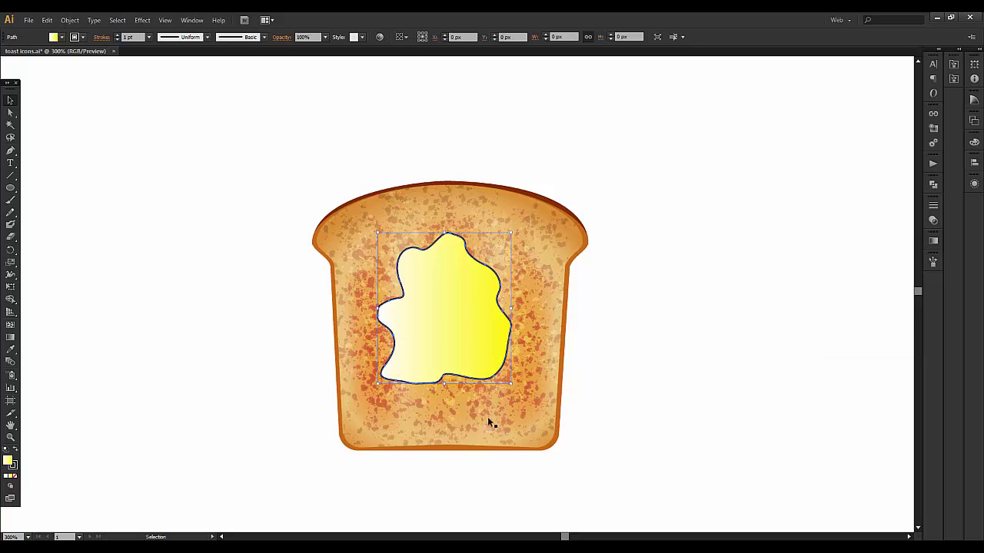
- Set the butter blob's stroke to None and reselect the blob
left_click(82, 37)
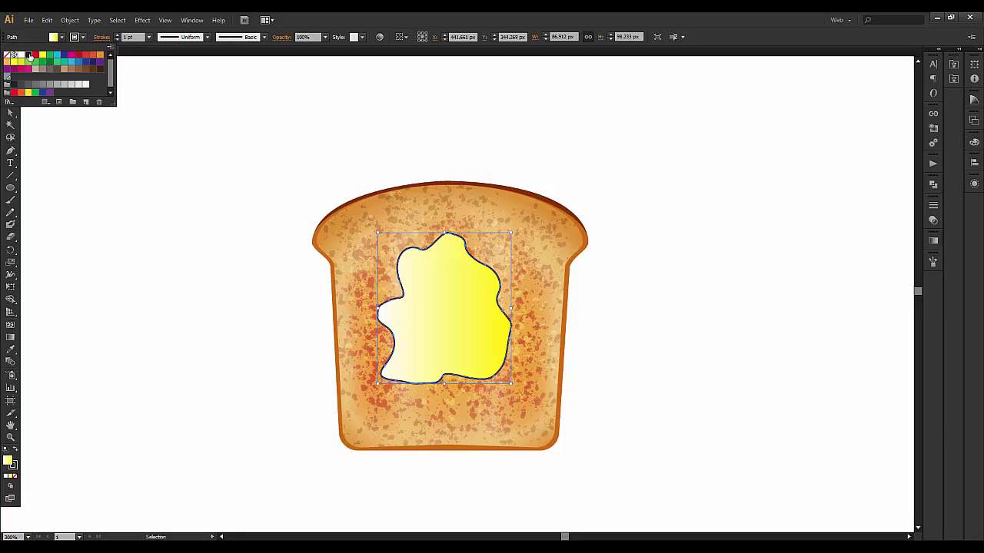
left_click(7, 54)
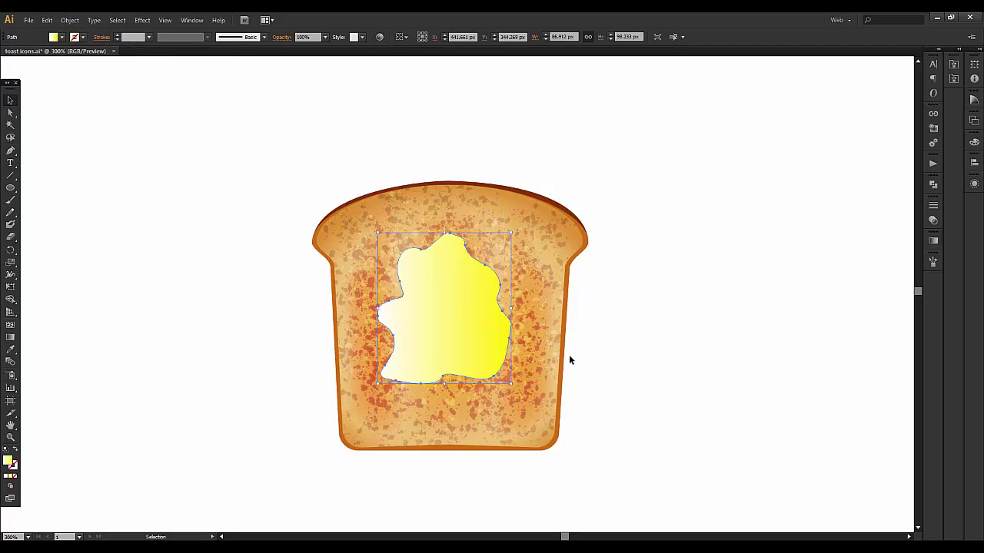
left_click(608, 290)
left_click(473, 294)
- Apply an 8 px Feather effect to the blob's edges
left_click(142, 20)
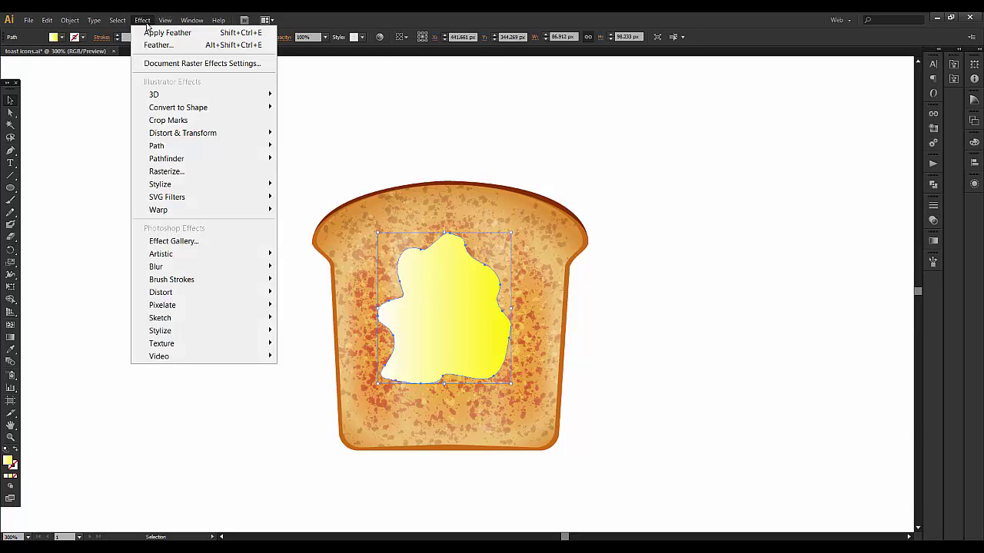
mouse_move(159, 185)
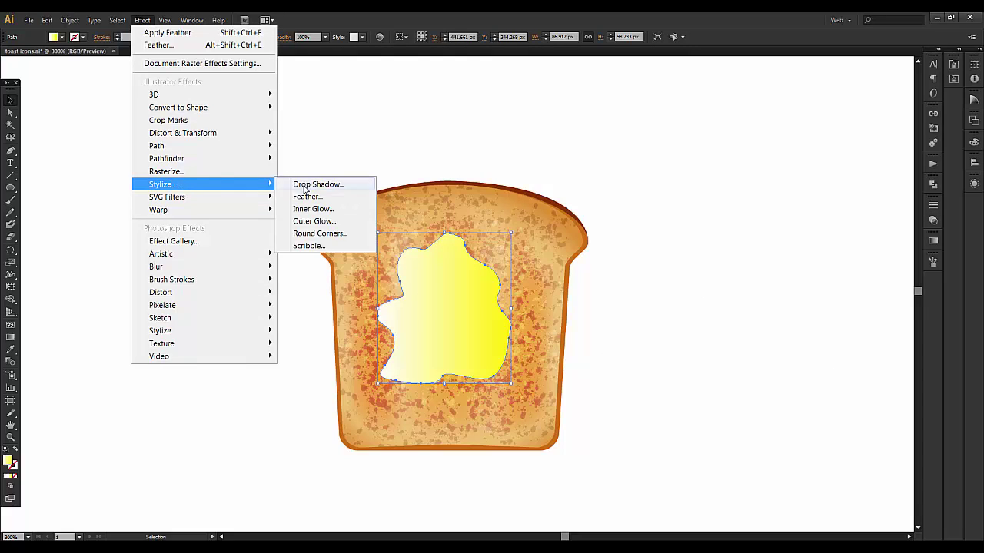
left_click(304, 196)
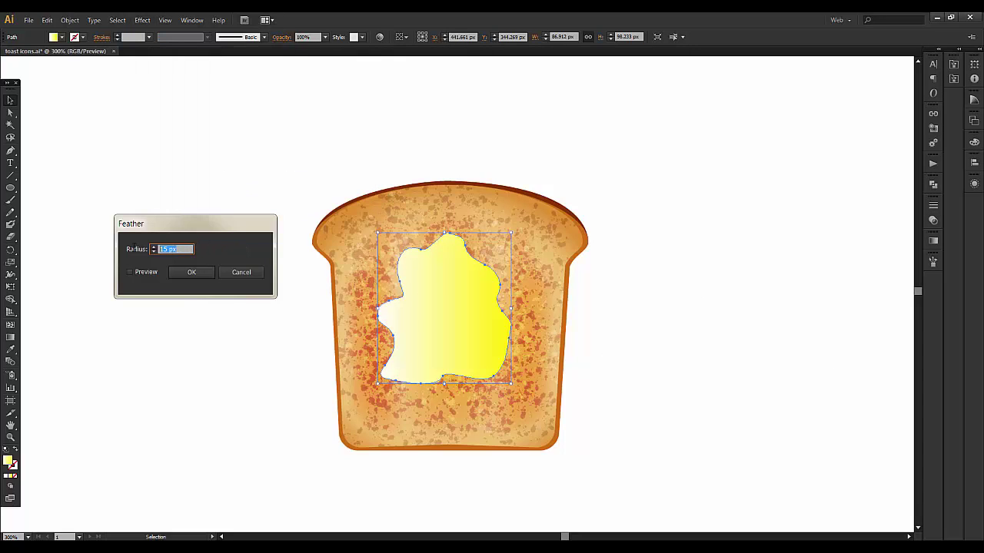
type("8")
left_click(184, 274)
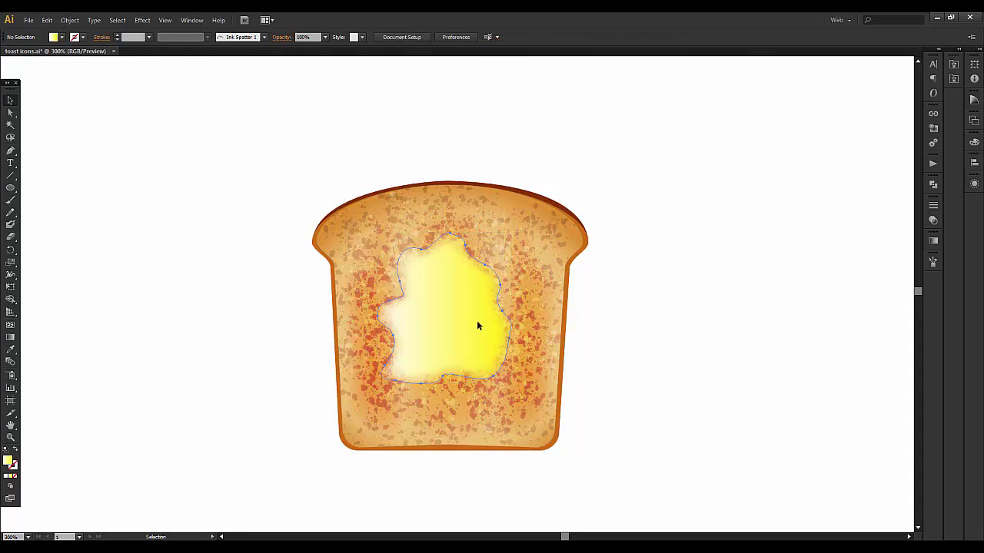
- Set the butter blob to 50% opacity in the Transparency panel
left_click(934, 242)
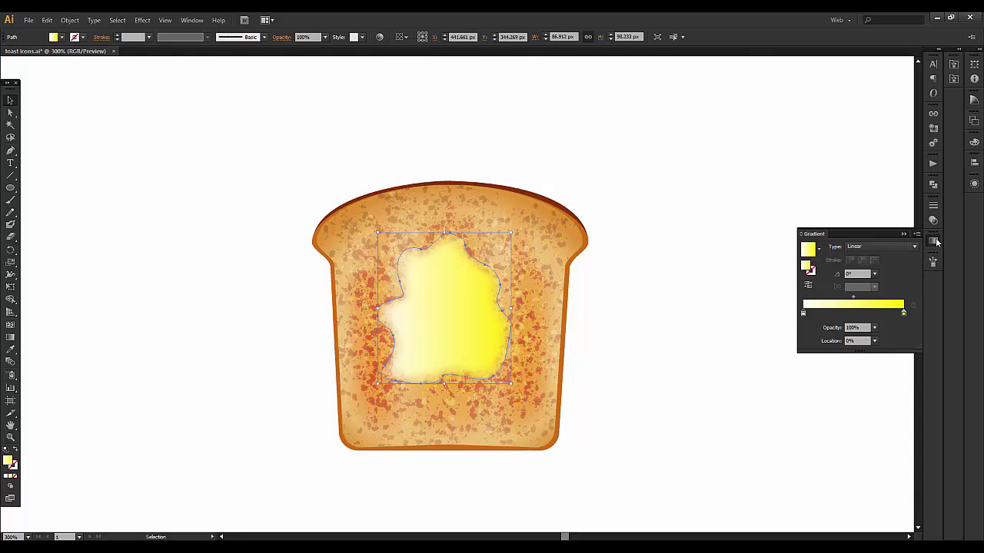
left_click(935, 242)
left_click(932, 222)
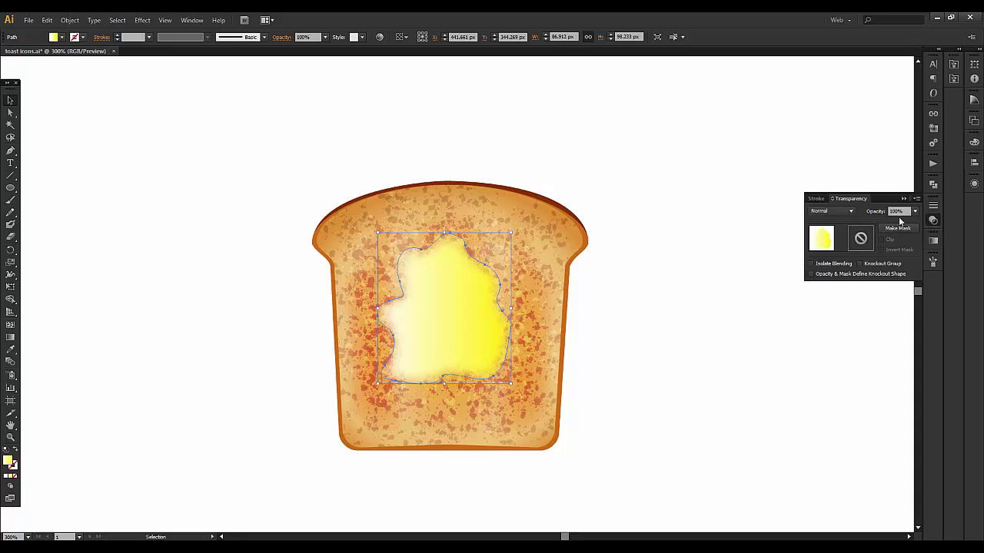
left_click(914, 210)
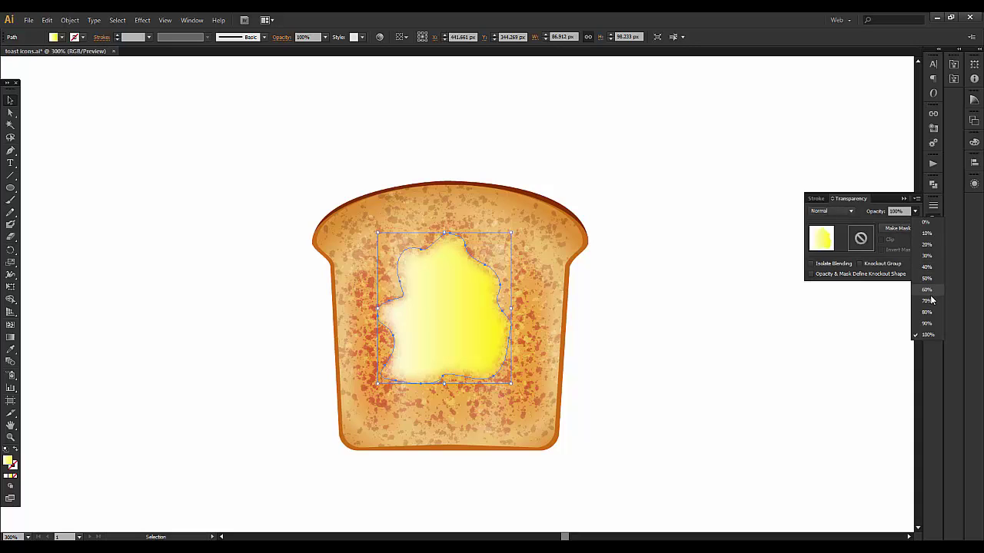
left_click(928, 279)
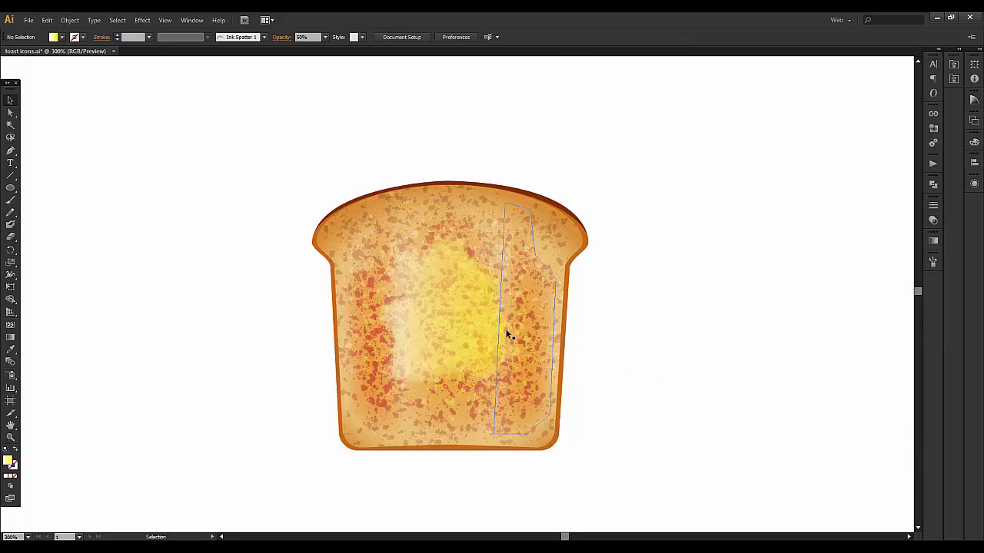
left_click(465, 314)
- Raise the butter blob's opacity to 60% and deselect to check it
left_click(477, 307)
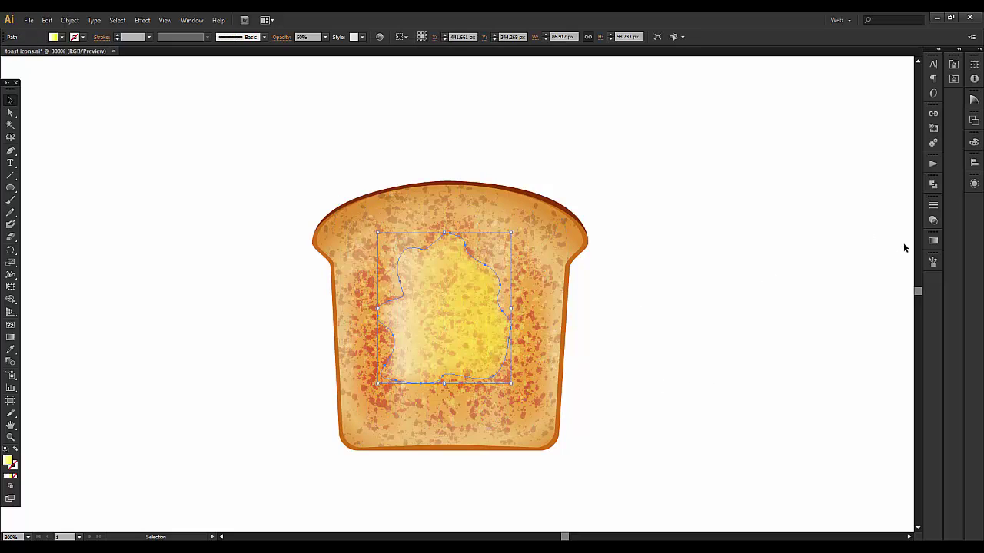
left_click(933, 221)
left_click(914, 212)
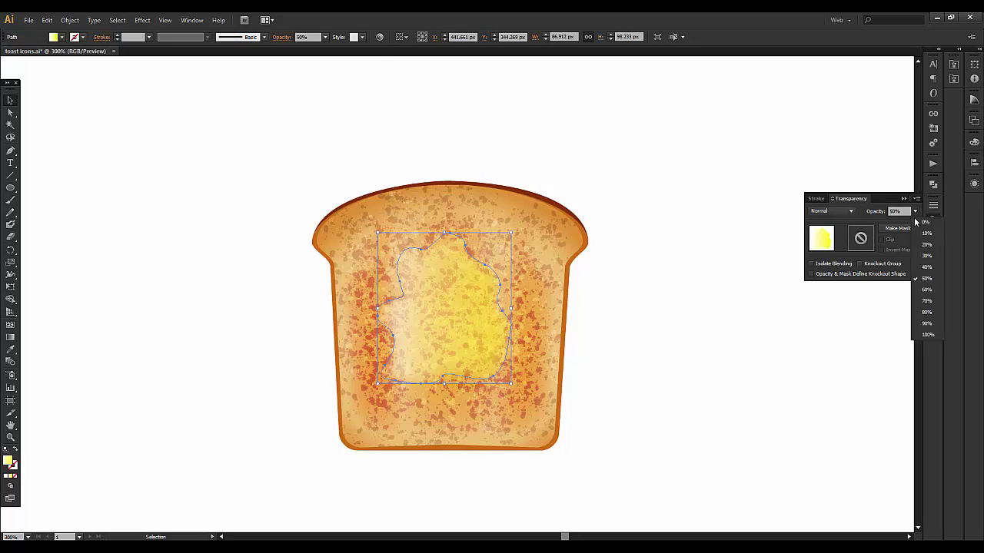
left_click(927, 290)
left_click(643, 338)
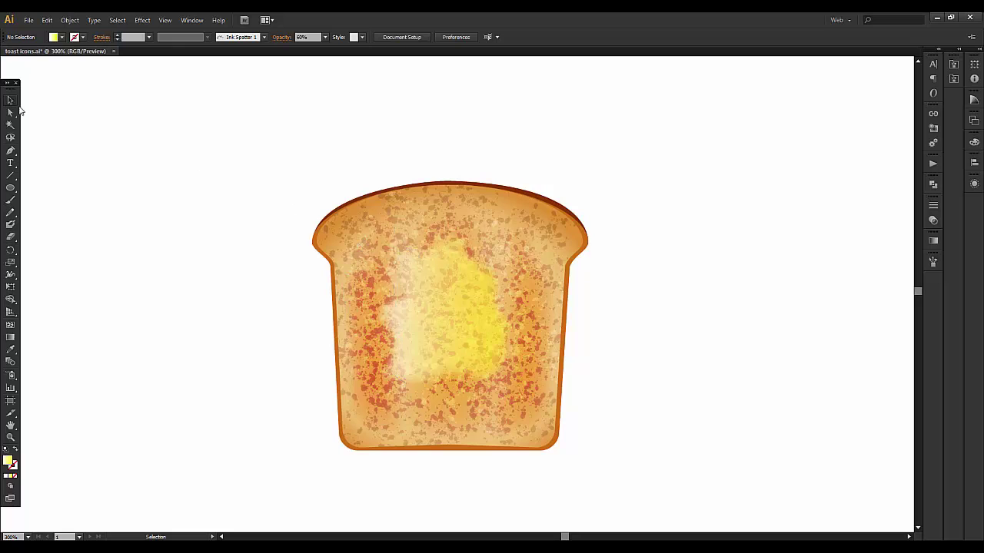
left_click(10, 151)
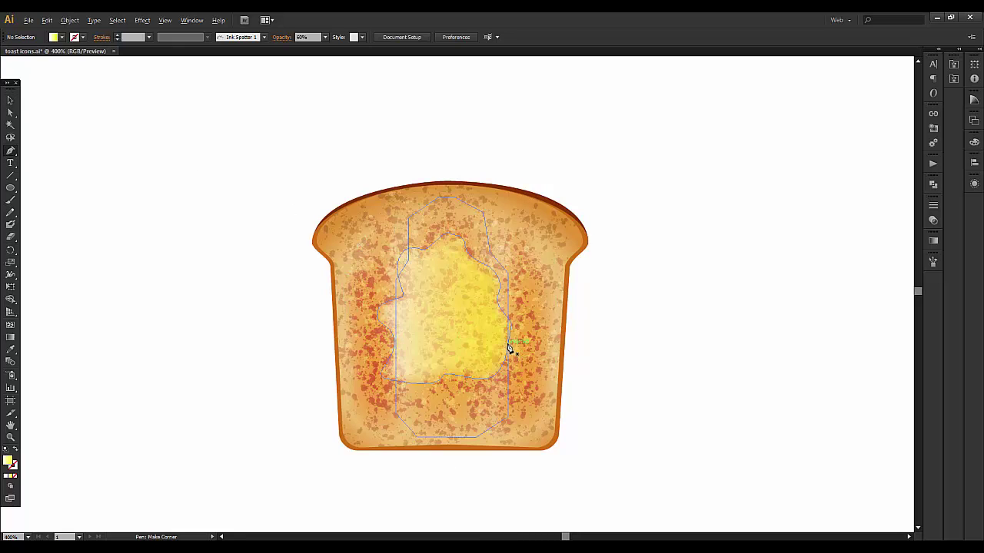
scroll(509, 338, "up", 2)
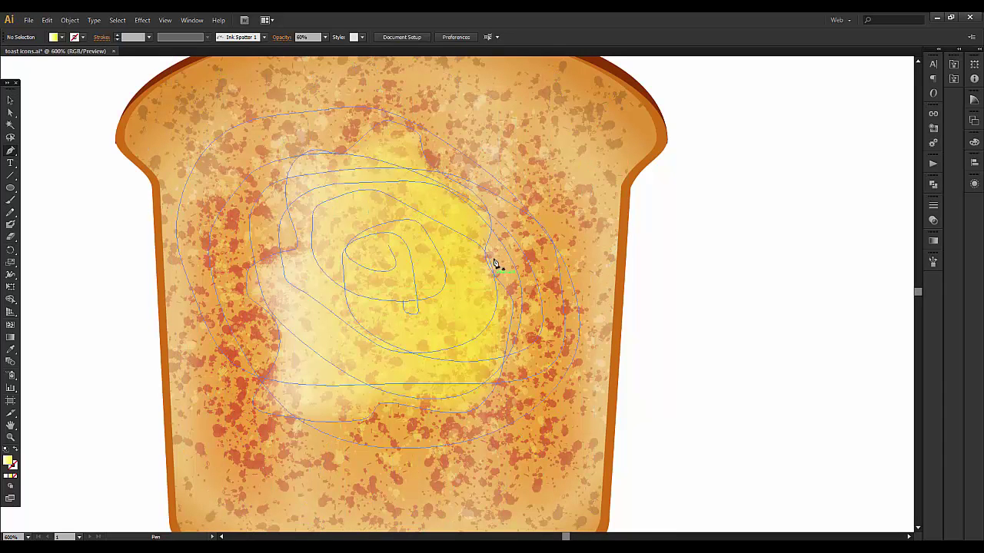
left_click(486, 244)
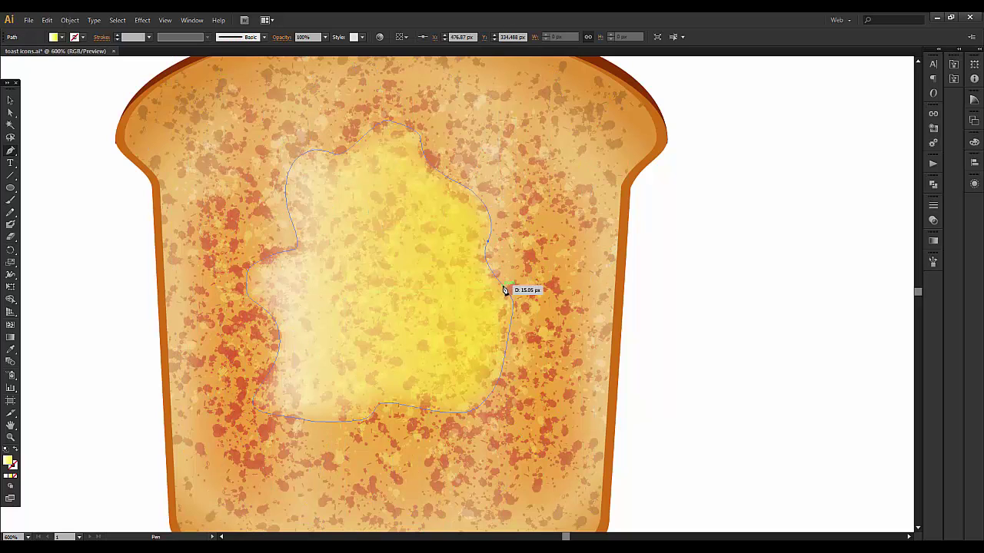
left_click_drag(507, 289, 547, 326)
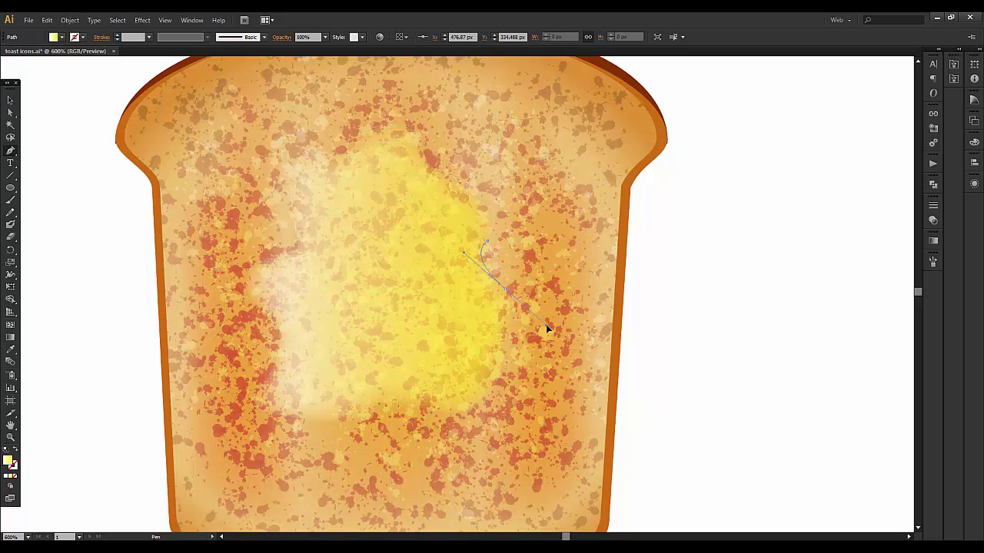
left_click(507, 291)
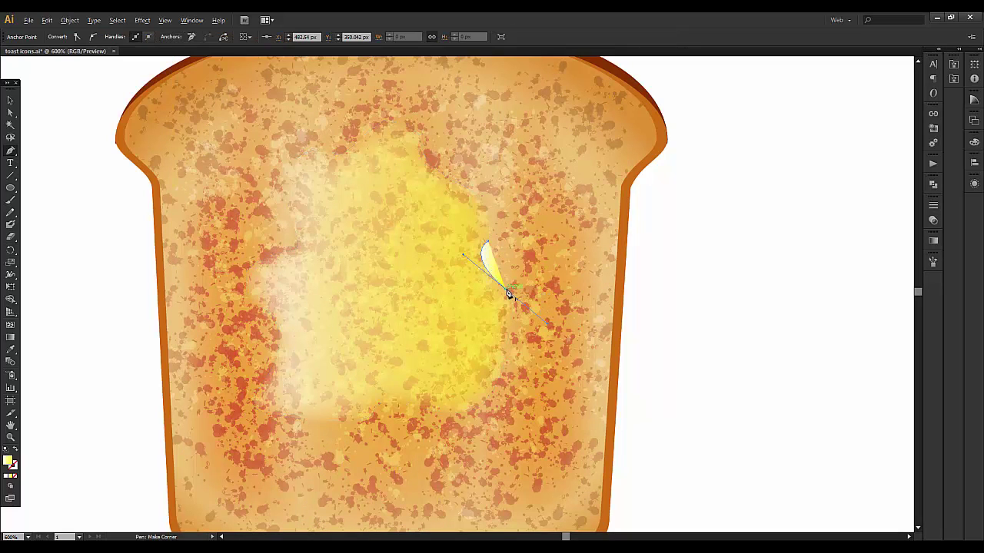
key("ctrl+z")
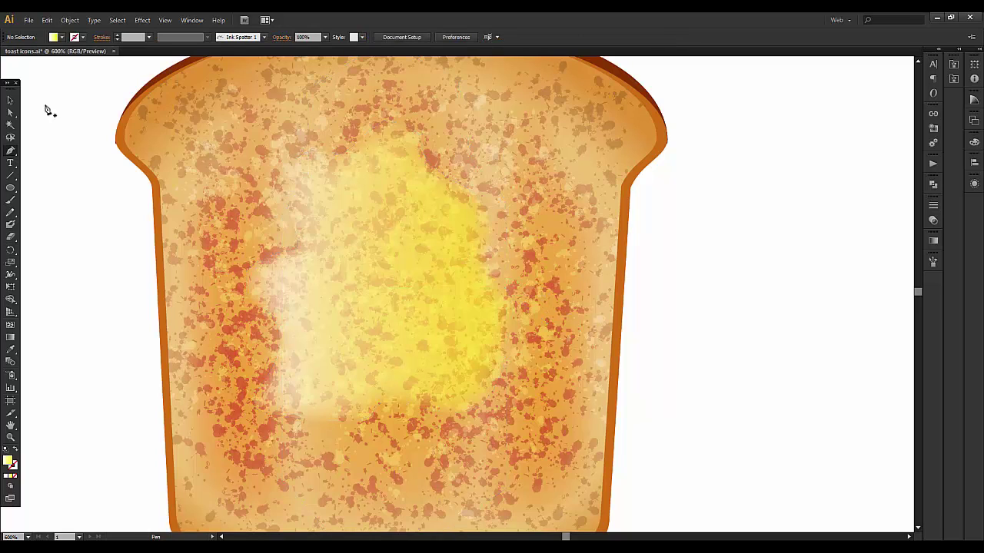
- Set the fill to None and the stroke to black for new paths
left_click(61, 39)
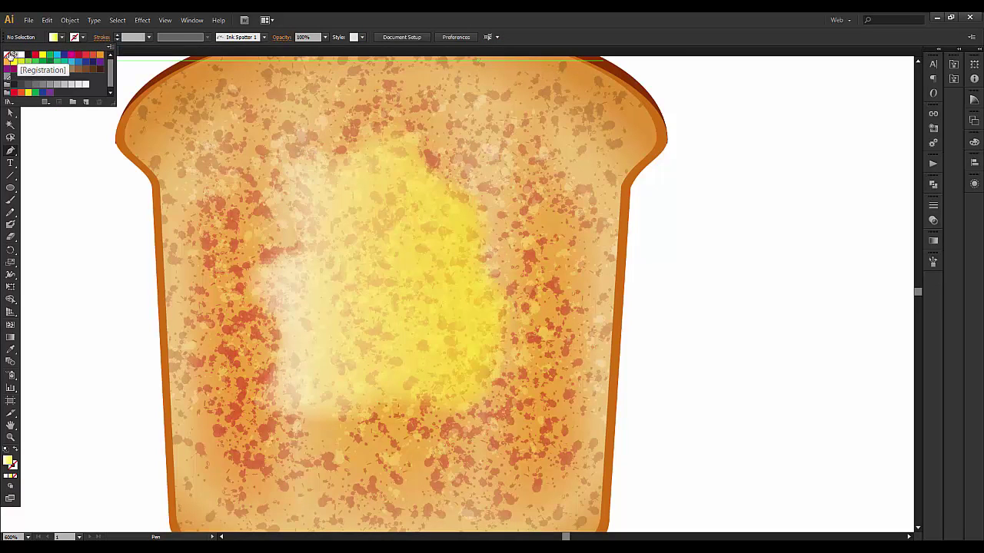
left_click(6, 55)
left_click(83, 38)
left_click(83, 37)
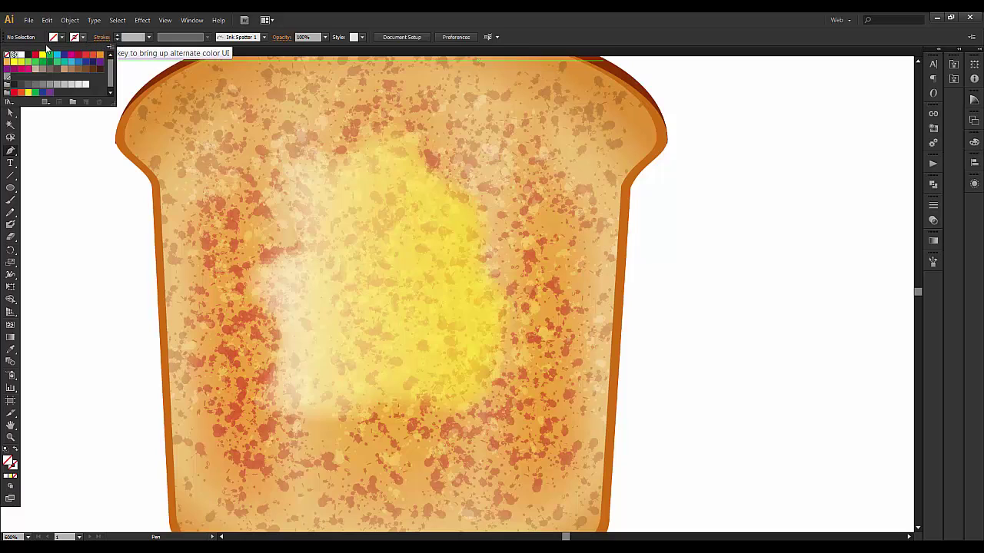
left_click(28, 55)
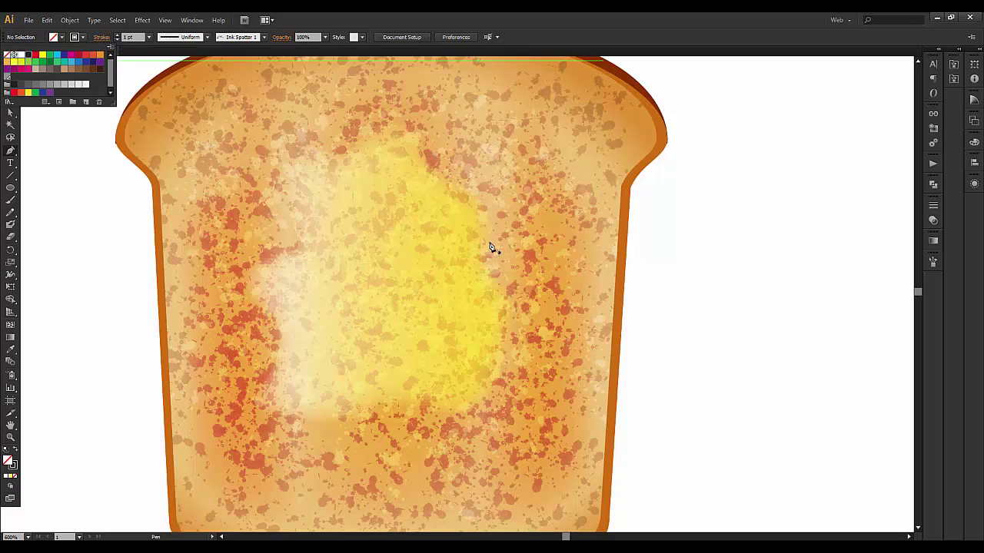
- Draw a closed S-shaped curl path on the butter's right side
key("Escape")
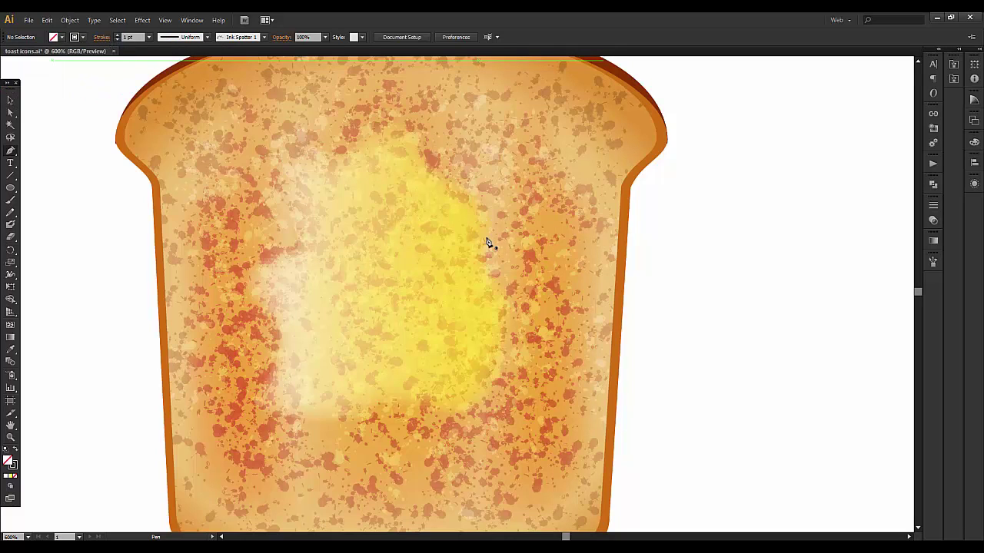
mouse_move(490, 278)
left_mouse_down()
mouse_move(513, 294)
mouse_move(513, 319)
left_mouse_up()
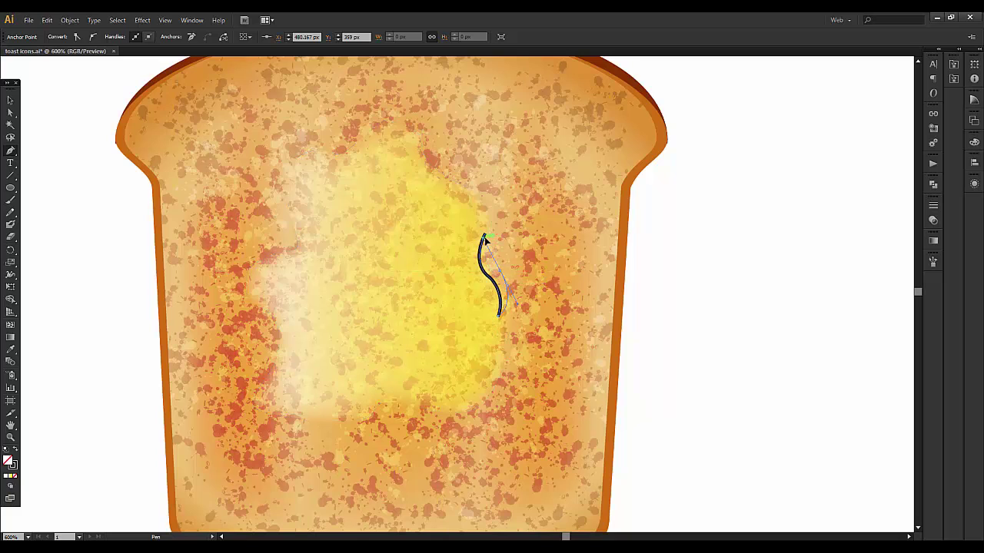
mouse_move(500, 272)
left_mouse_down()
mouse_move(484, 236)
mouse_move(489, 198)
mouse_move(486, 208)
left_mouse_up()
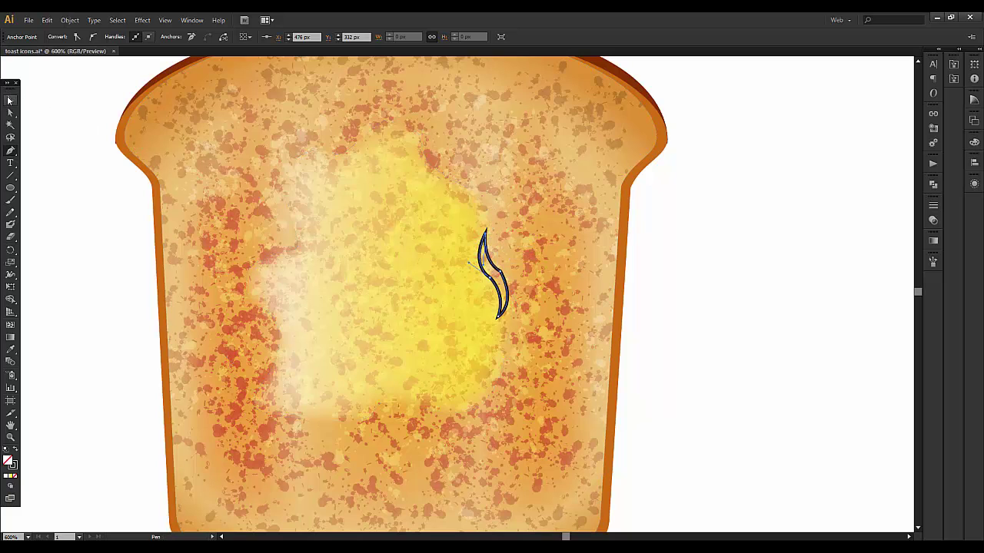
- Select the curl, fill it white and remove its black outline
left_click(10, 100)
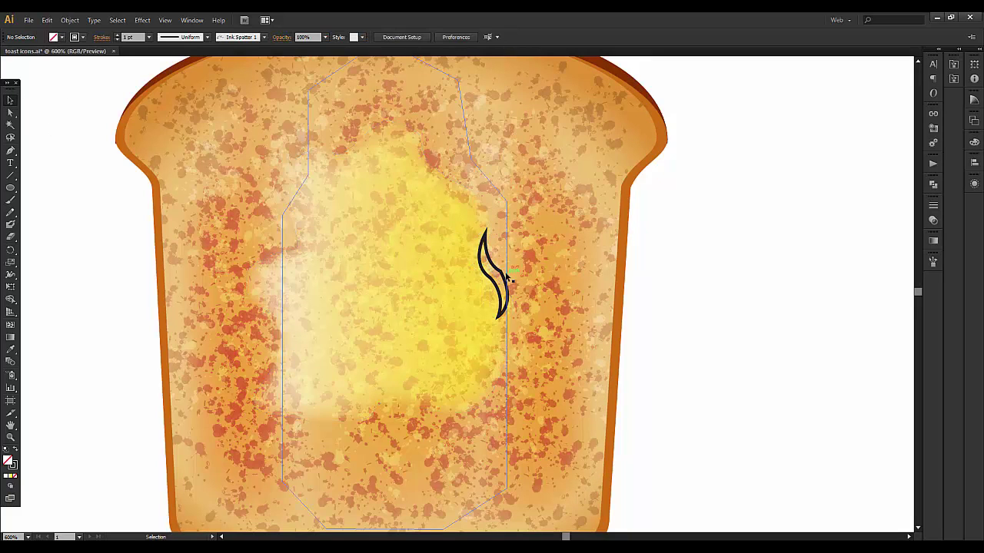
left_click(500, 275)
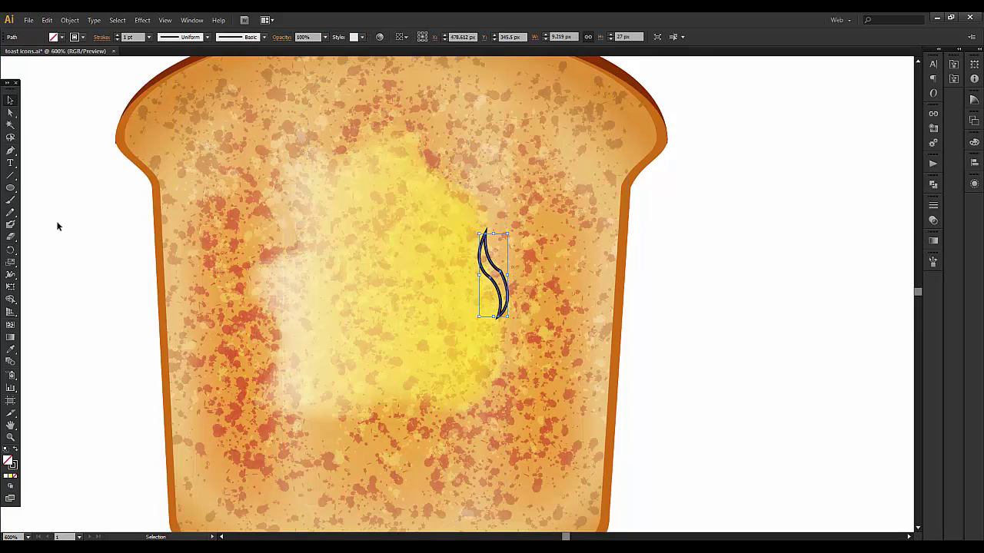
left_click(61, 37)
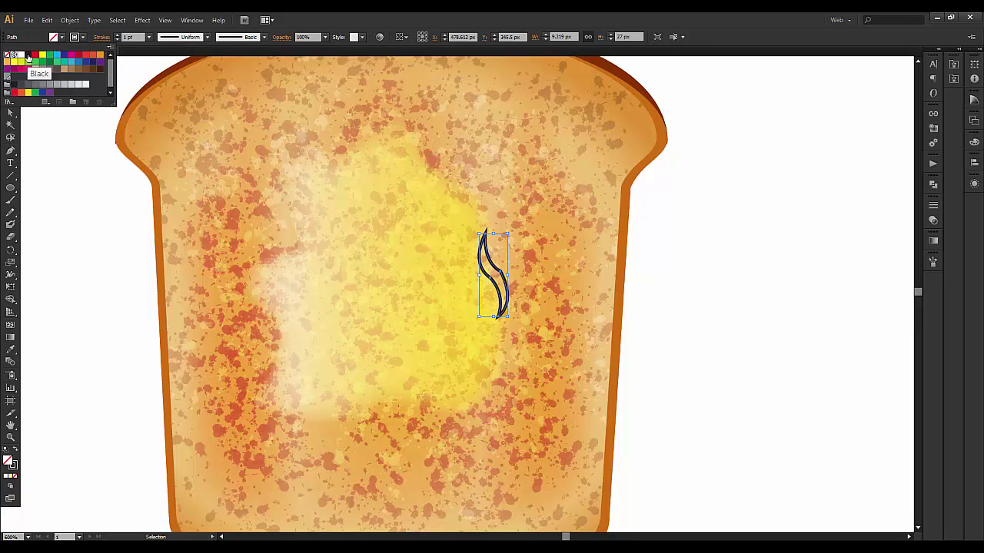
left_click(27, 56)
left_click(22, 55)
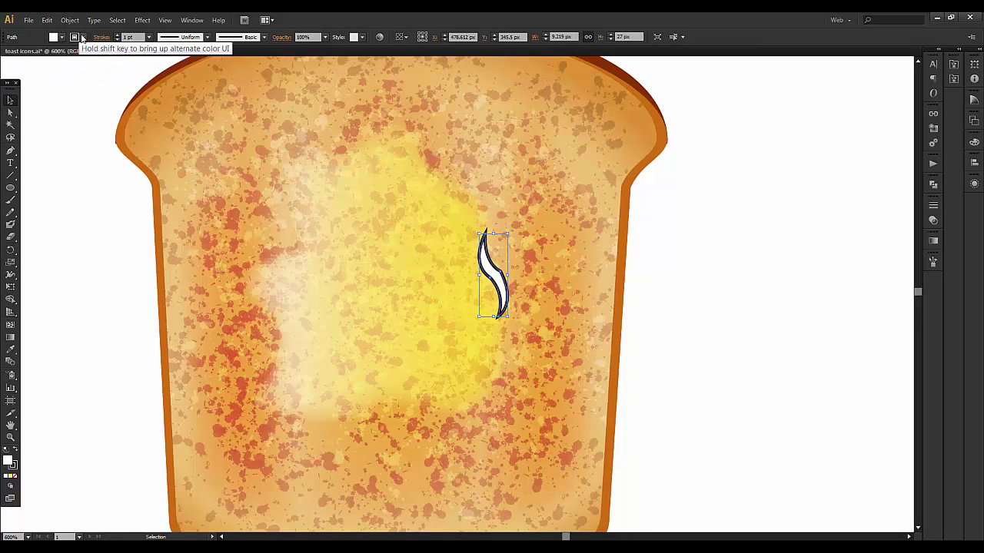
left_click(80, 37)
left_click(10, 56)
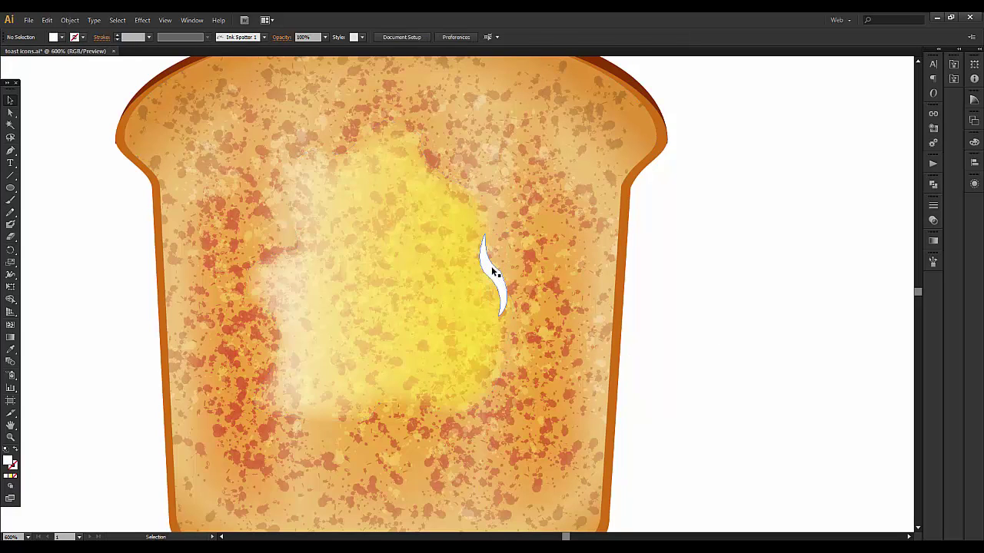
- Set the curl's opacity to 80% and deselect to view the toast
left_click(933, 222)
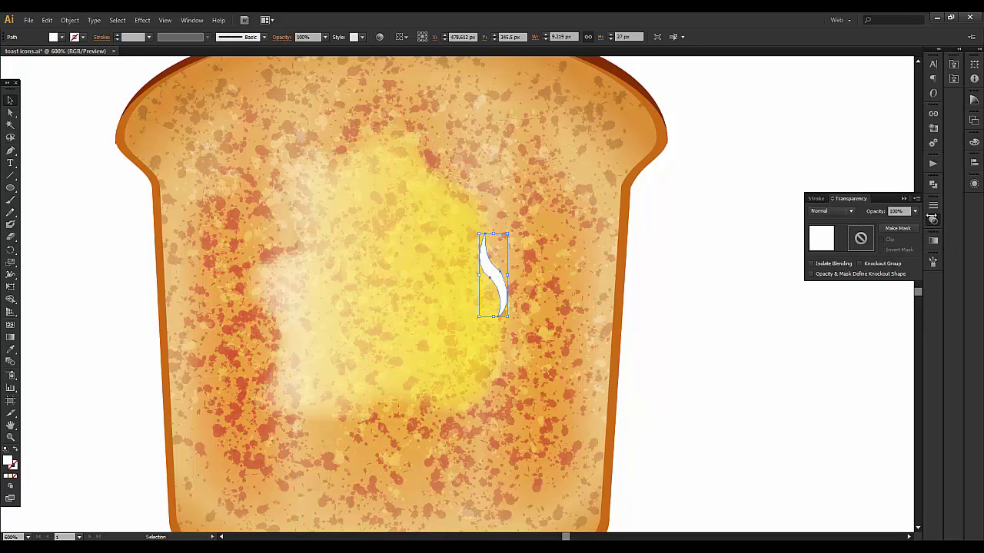
left_click(915, 212)
left_click(929, 279)
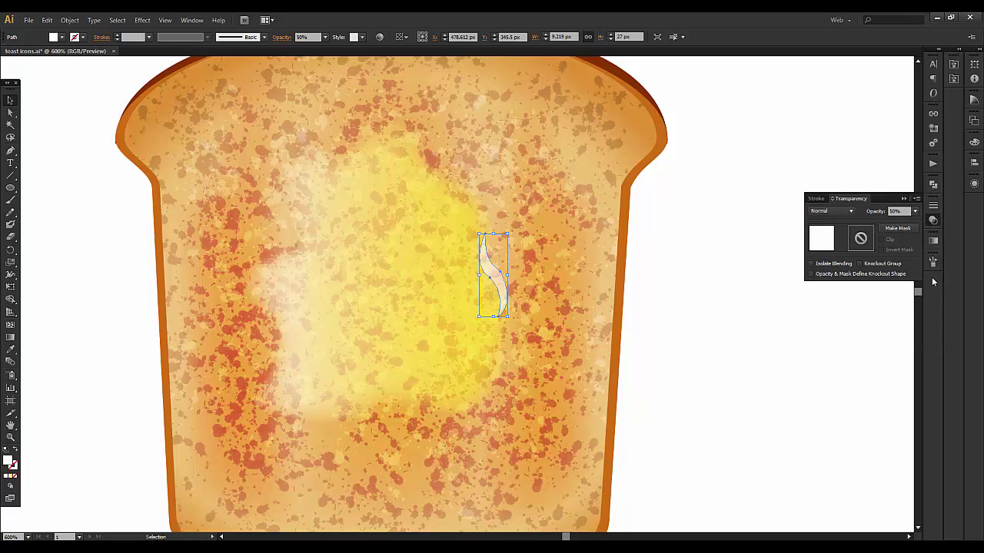
left_click(915, 211)
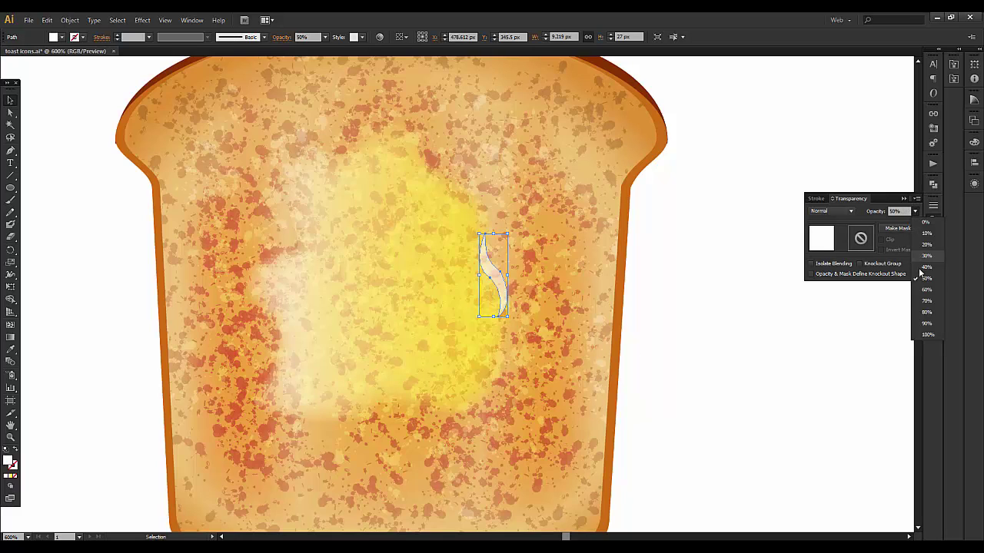
left_click(926, 313)
left_click(679, 377)
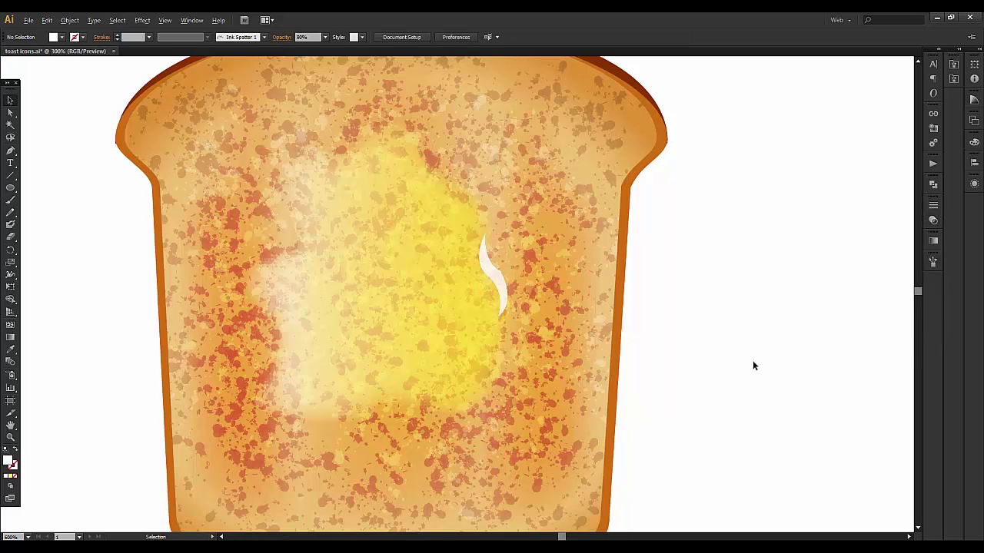
scroll(753, 360, "down", 3)
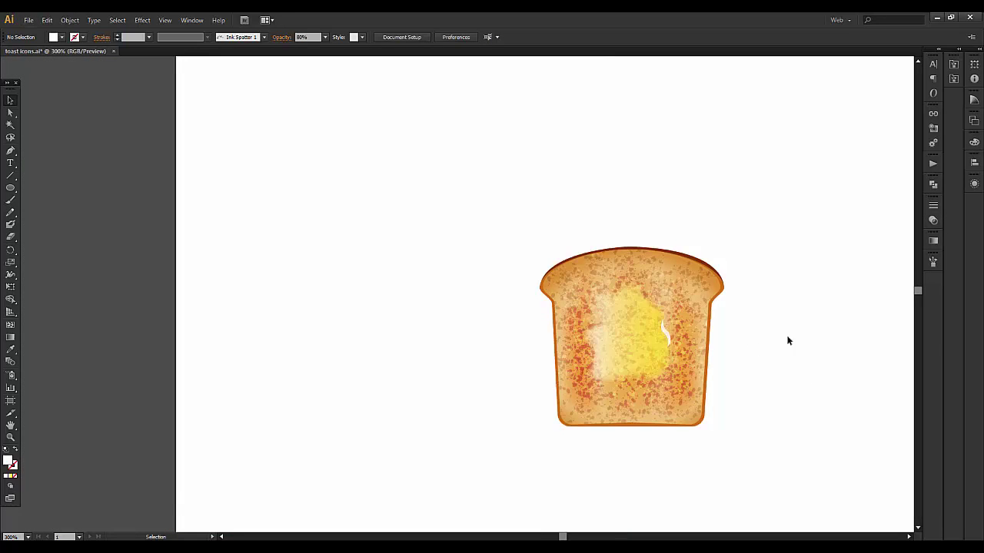
scroll(787, 341, "up", 1)
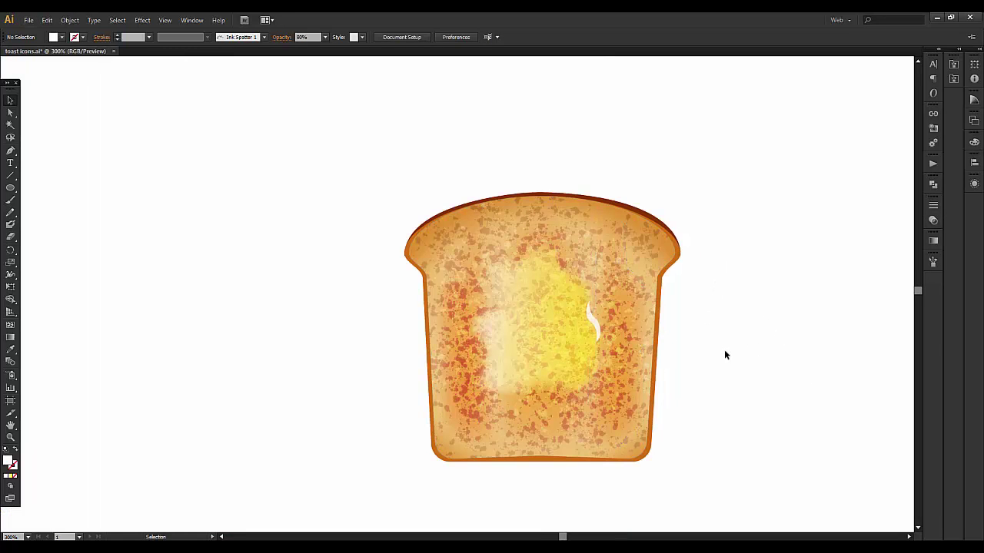
scroll(724, 349, "up", 1)
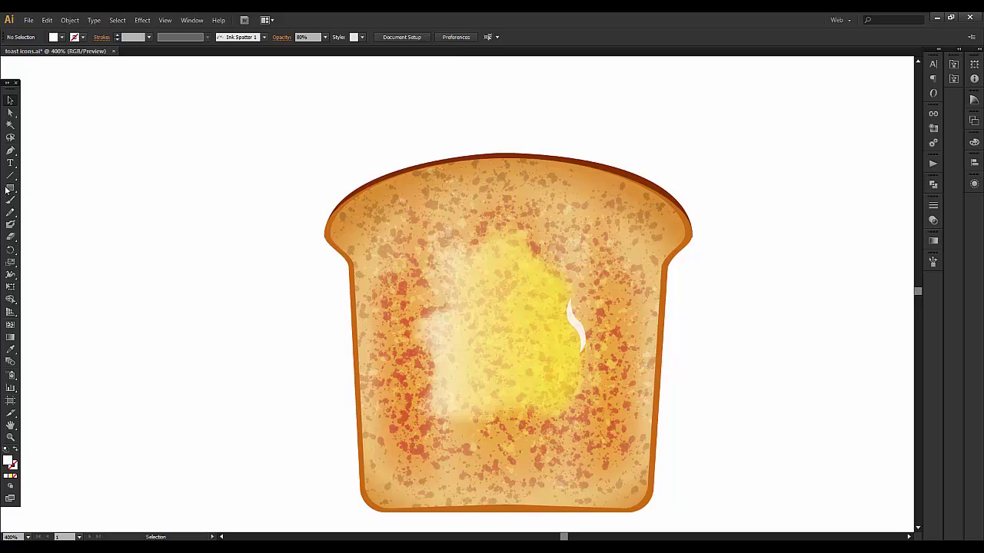
- Draw a rounded rectangle over the toast with the Rounded Rectangle tool
mouse_move(8, 188)
left_mouse_down()
mouse_move(92, 197)
mouse_move(70, 199)
left_mouse_up()
left_click(431, 256)
left_click(432, 259)
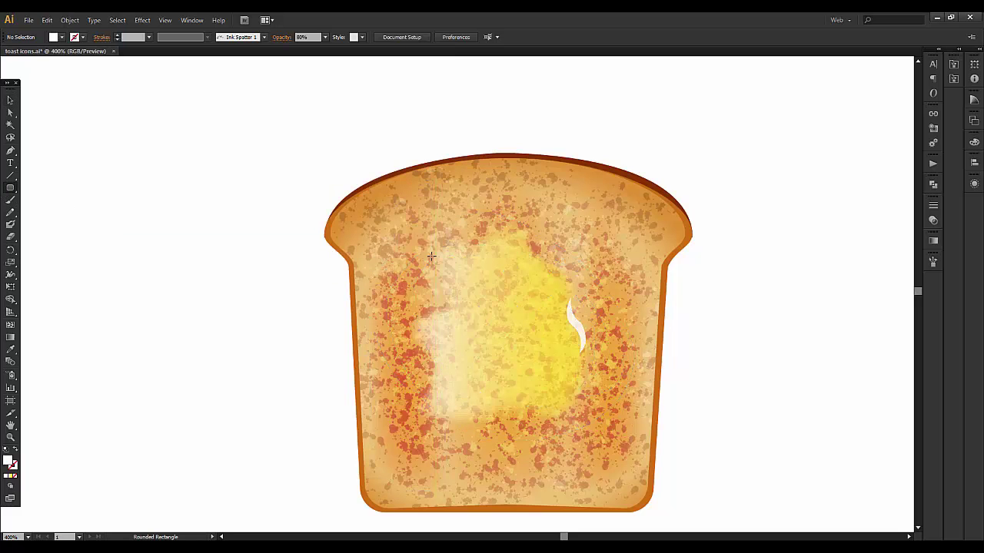
left_click(251, 266)
left_click(373, 255)
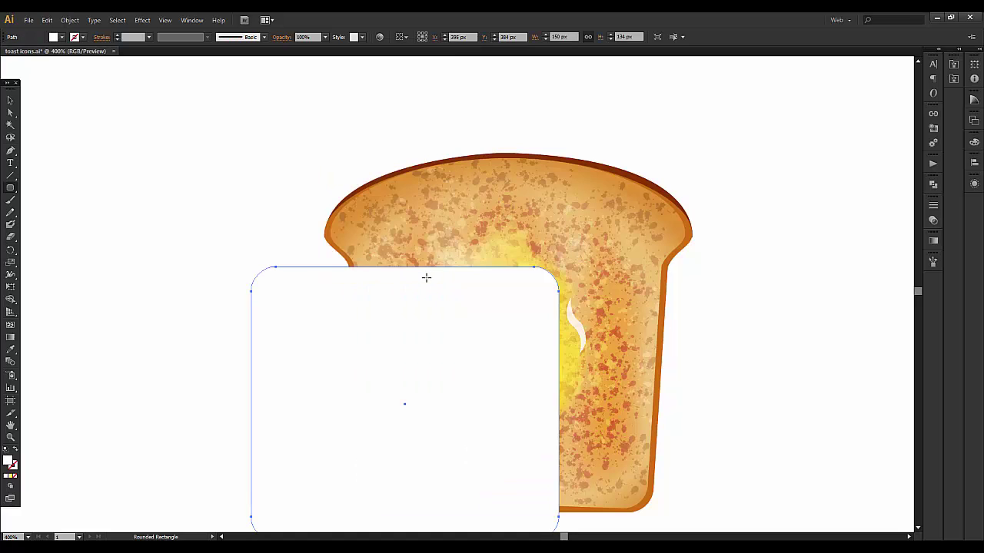
left_click(10, 100)
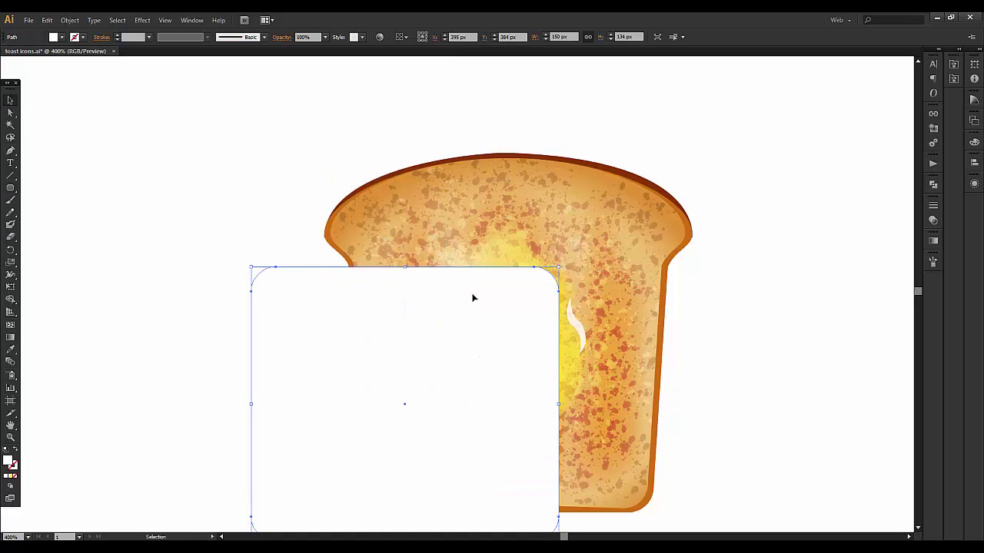
- Shrink the rounded rectangle to a small square near the toast's upper middle
scroll(473, 297, "down", 1)
scroll(491, 352, "down", 3)
scroll(513, 344, "down", 2)
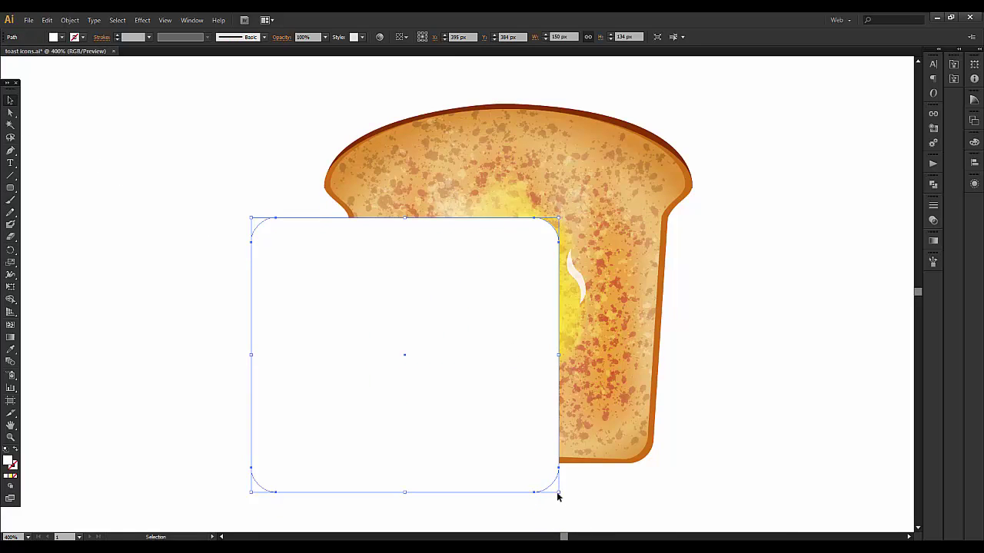
left_click_drag(558, 497, 300, 263)
left_click(303, 230)
mouse_move(274, 229)
left_mouse_down()
mouse_move(405, 242)
mouse_move(510, 197)
mouse_move(523, 213)
left_mouse_up()
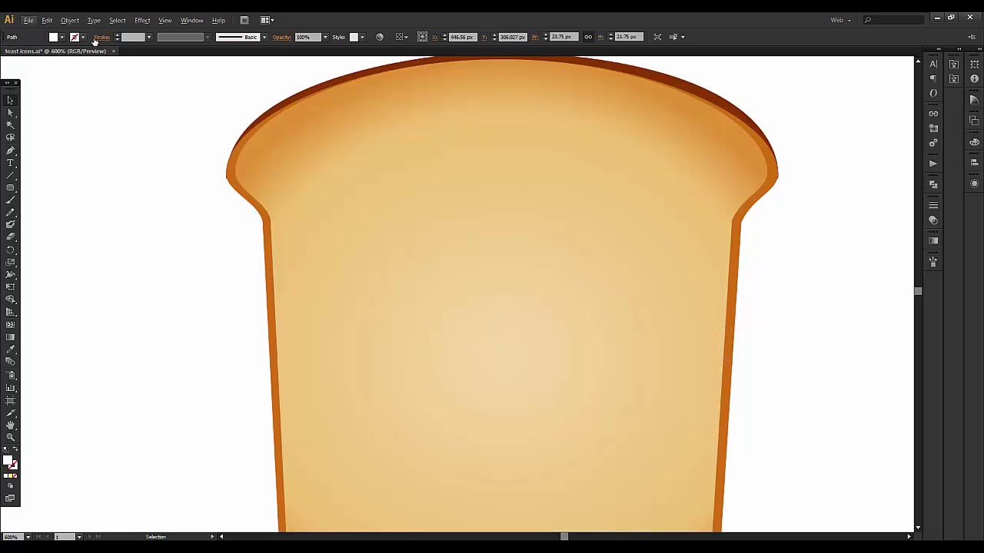
- Give the square no fill and a black outline
left_click(62, 37)
left_click(7, 54)
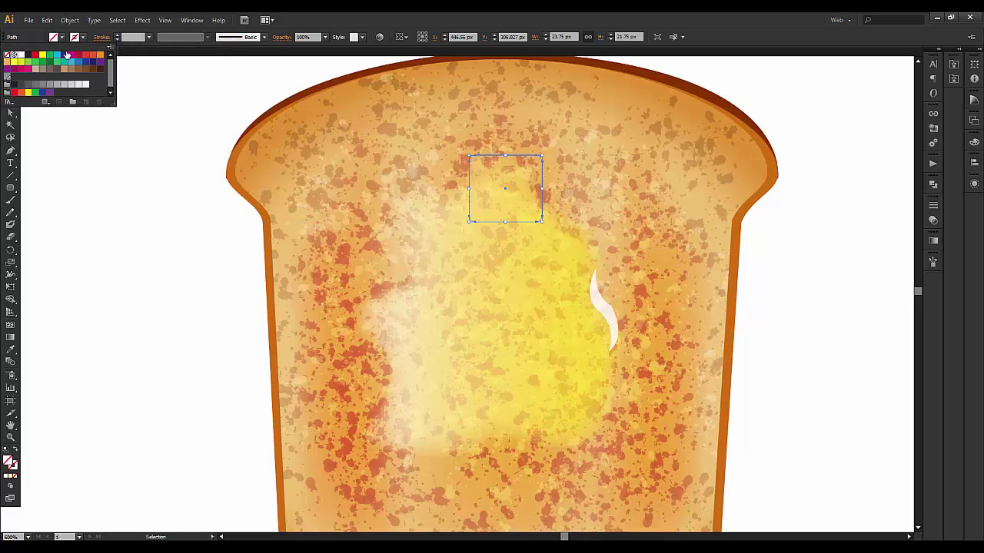
left_click(83, 39)
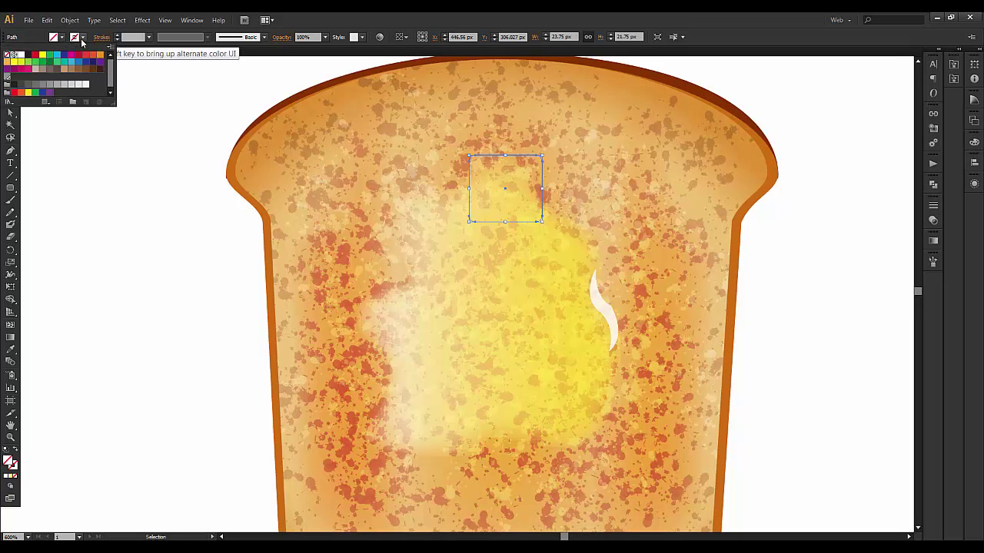
left_click(28, 54)
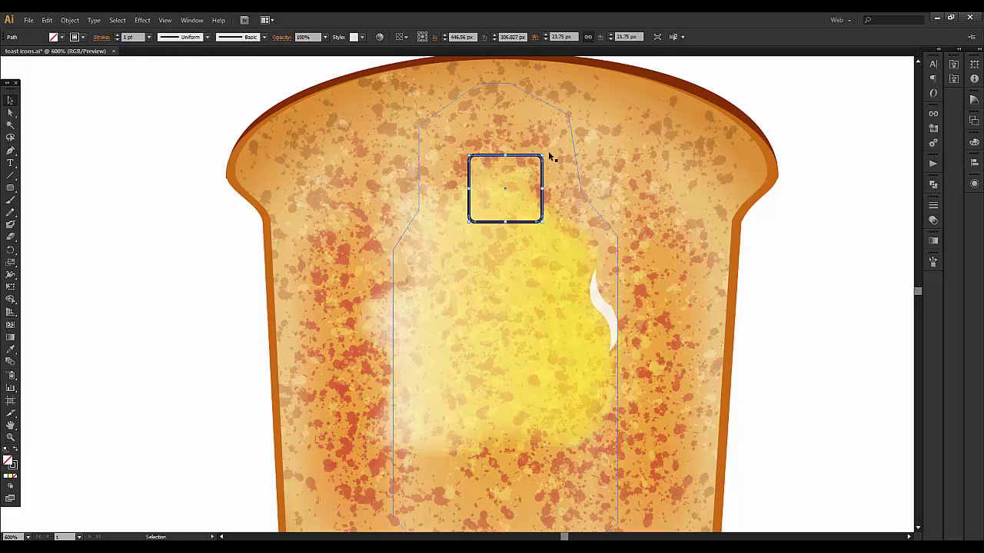
- Rotate the square to about 25° and deselect it
left_click(165, 219)
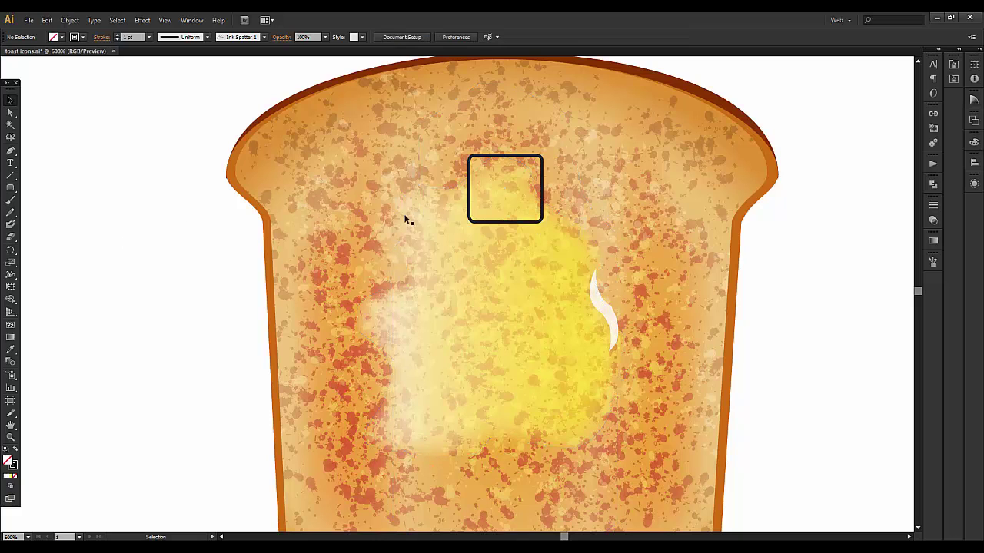
left_click(501, 156)
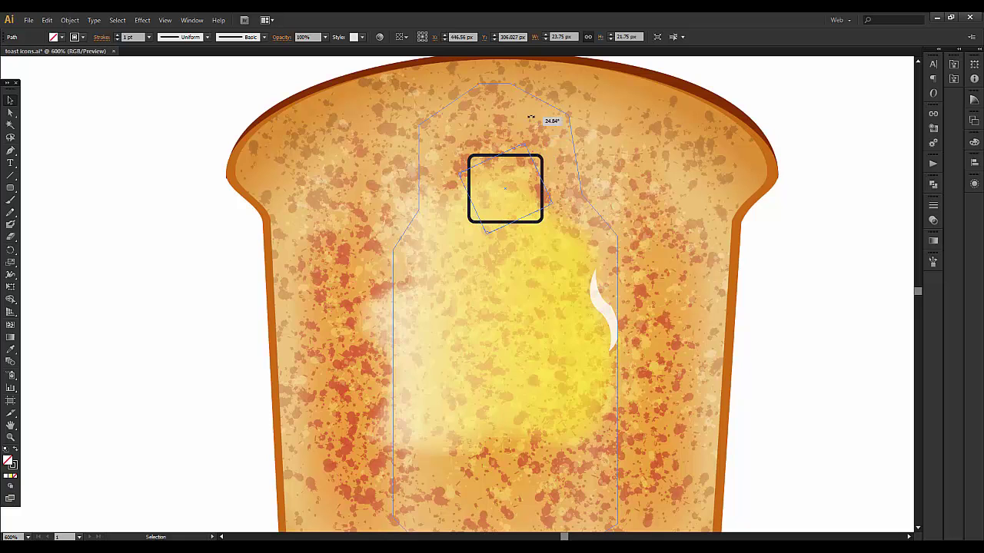
mouse_move(544, 148)
left_mouse_down()
mouse_move(530, 127)
mouse_move(541, 139)
left_mouse_up()
left_click(162, 264)
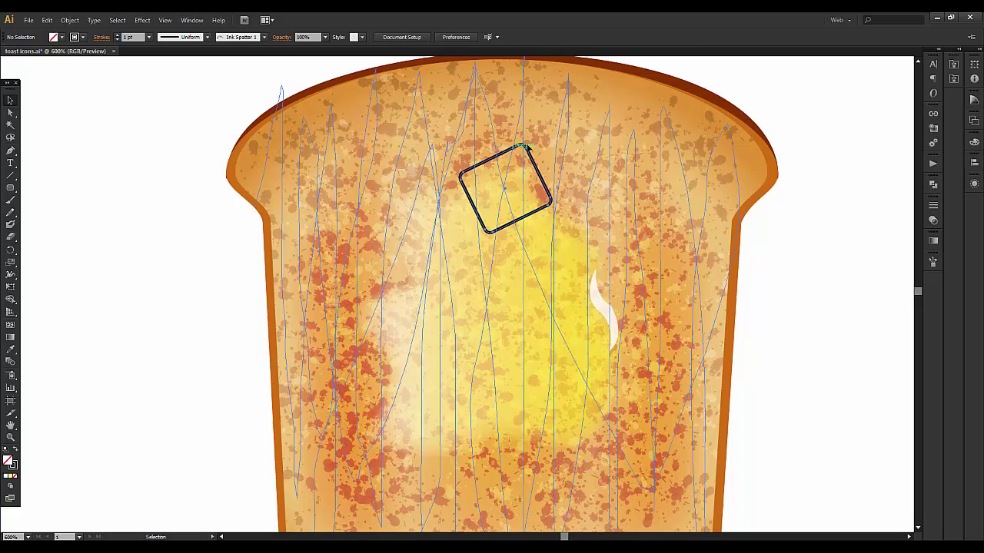
left_click(177, 315)
scroll(829, 398, "down", 1)
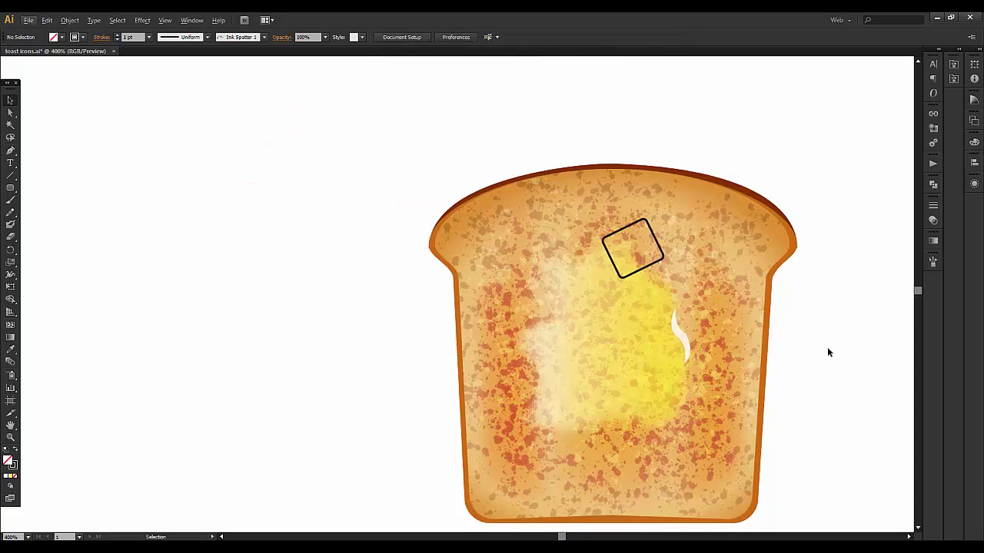
scroll(839, 259, "up", 1)
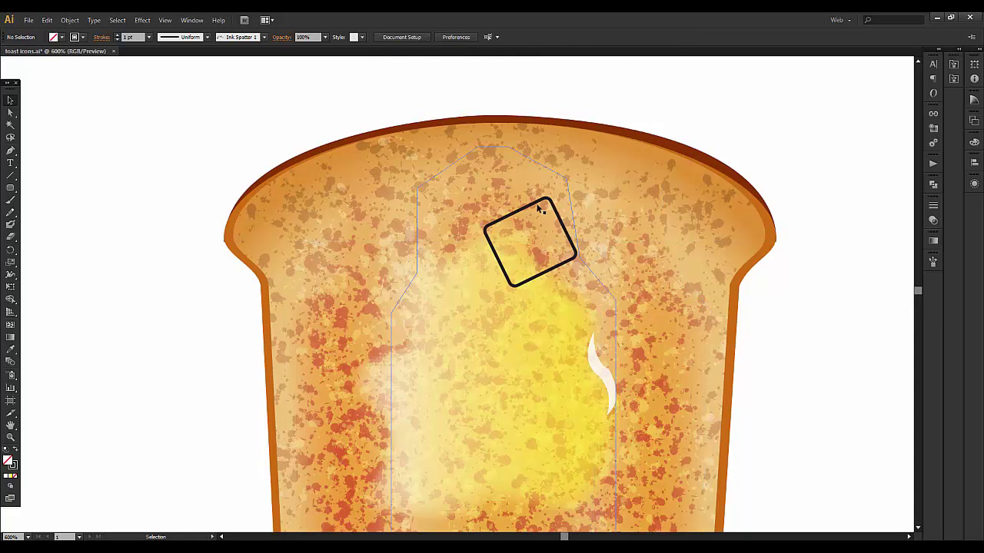
- Fill the tilted square pale yellow, RGB 255/245/181
left_click(536, 207)
left_click(536, 206)
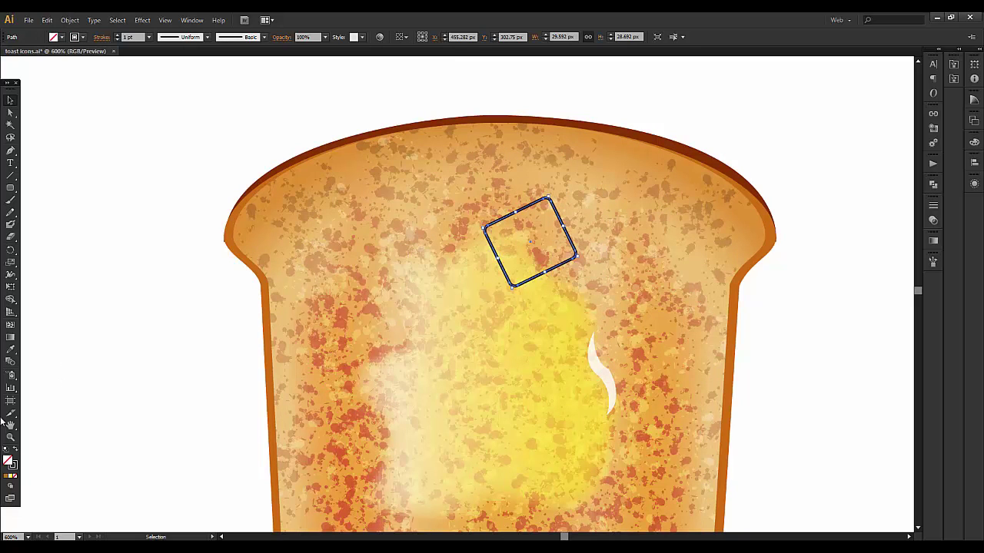
double_click(8, 463)
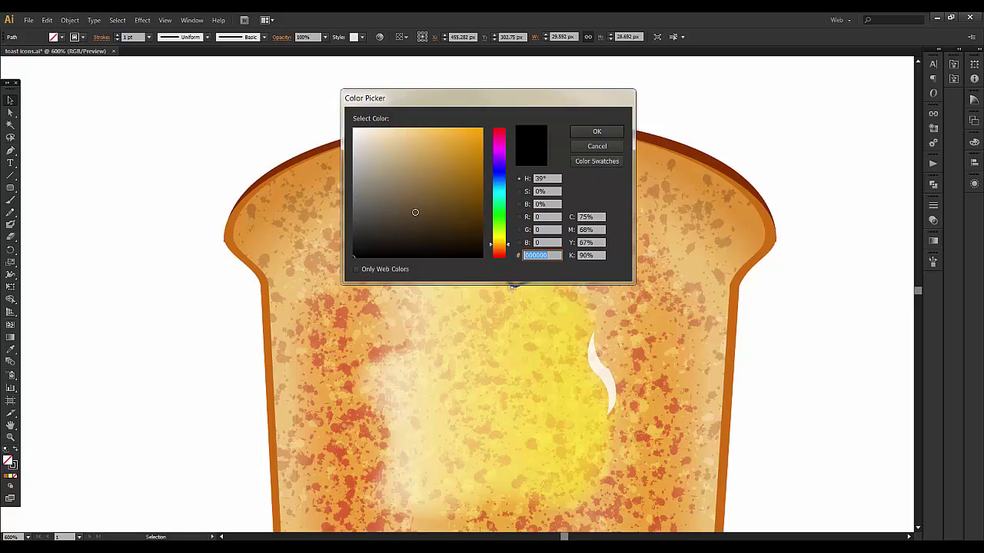
left_click(539, 218)
type("255")
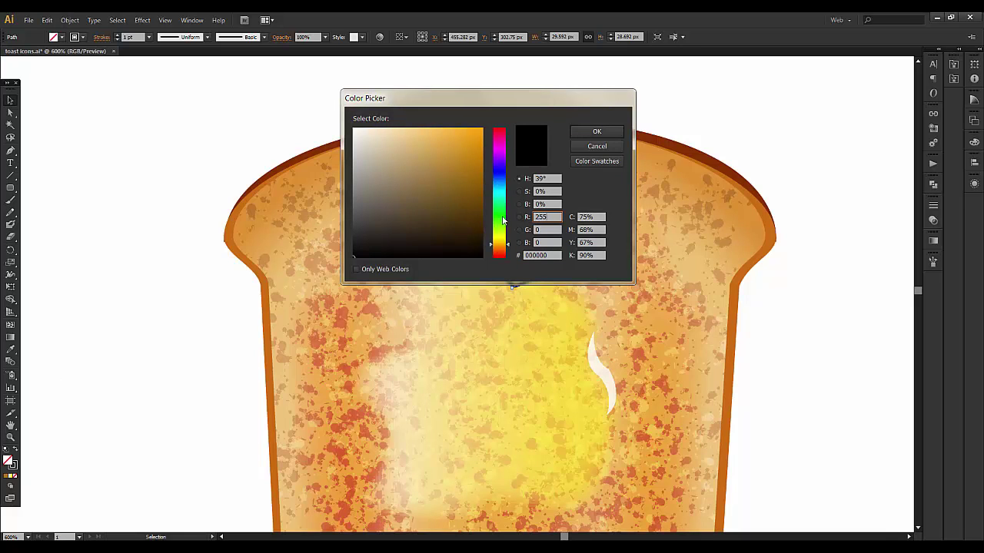
key("Tab")
type("245")
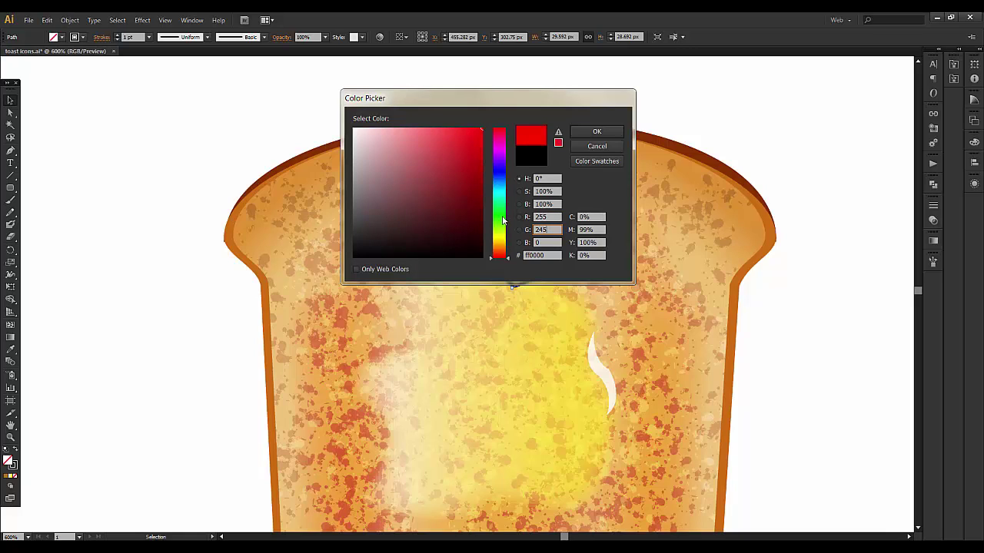
key("Tab")
type("18")
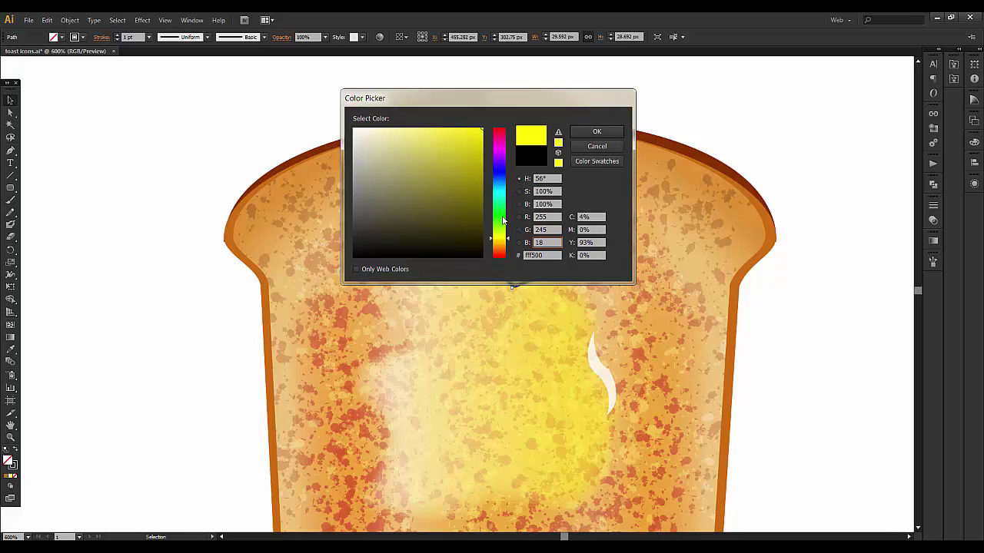
type("1")
left_click(594, 132)
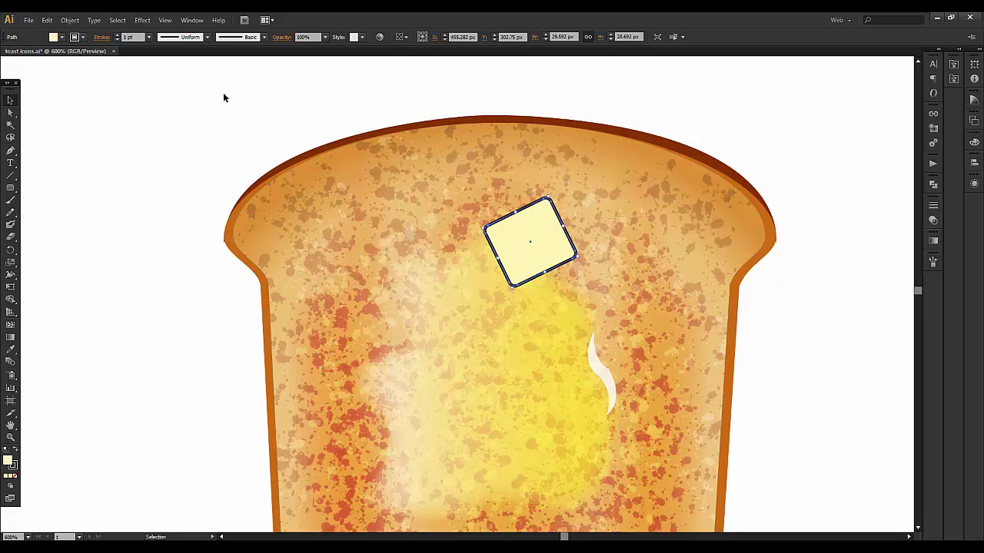
- Set the square's stroke to None
left_click(82, 37)
left_click(8, 55)
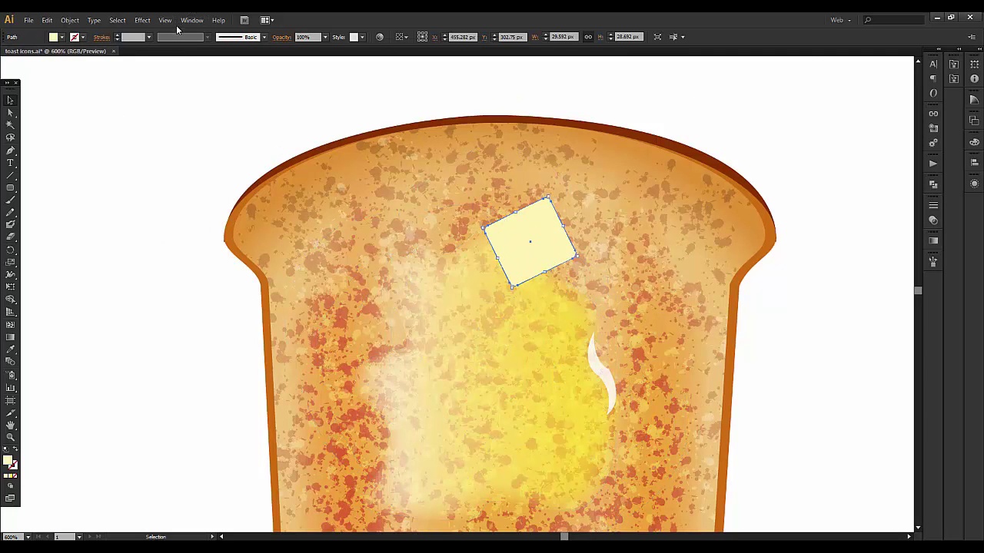
left_click(142, 20)
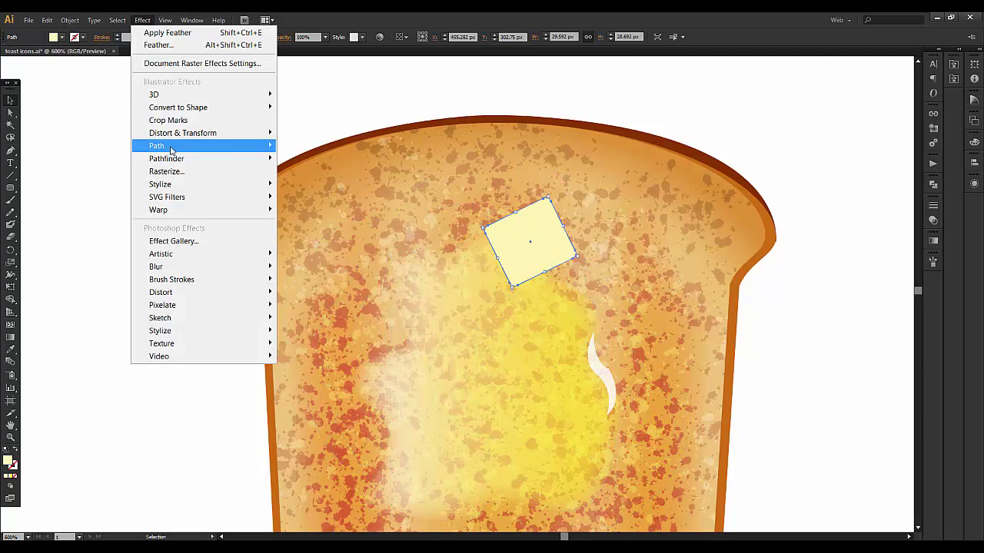
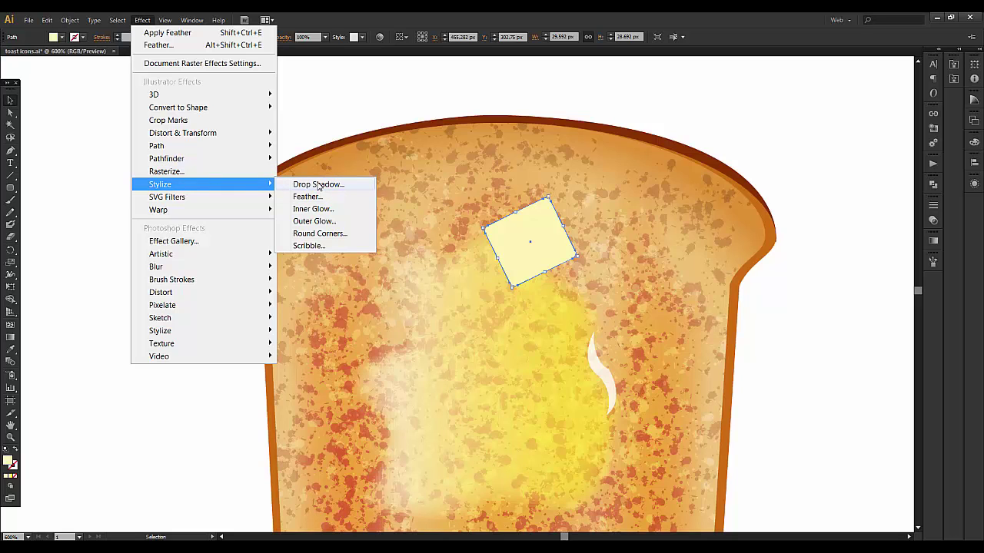
- Set the butter pat's drop shadow to 35% opacity, 0 px X offset and -2 px Y offset
left_click(319, 186)
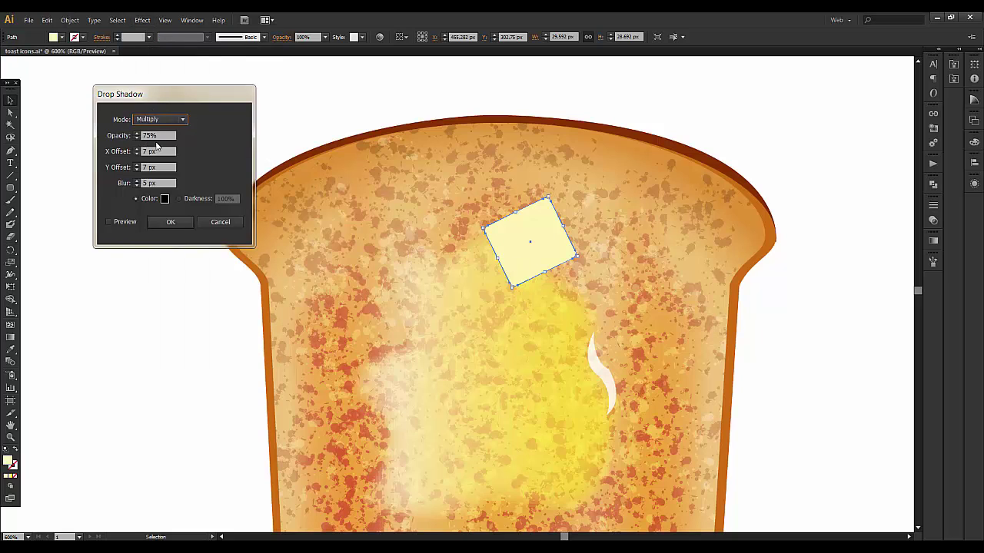
left_click_drag(159, 94, 254, 79)
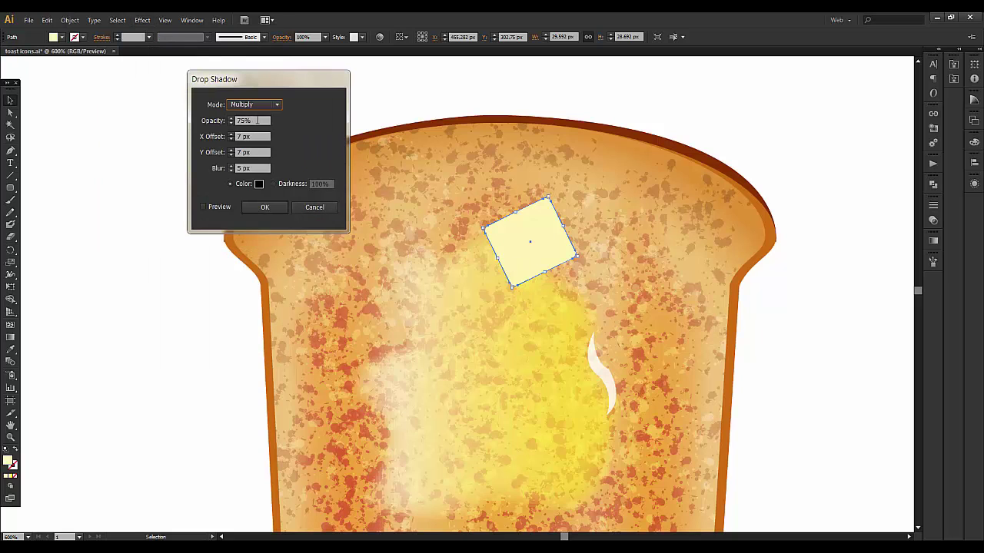
left_click(258, 121)
type("35")
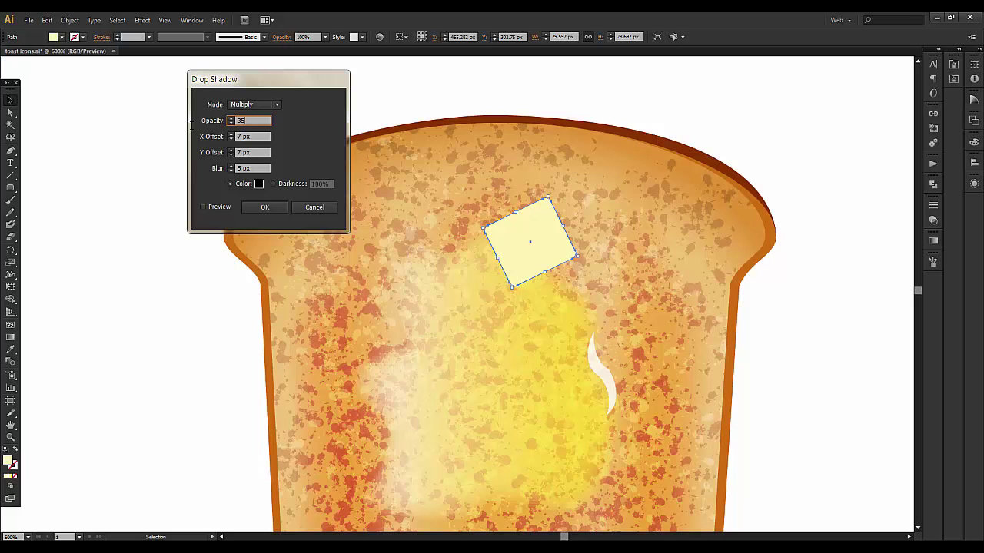
key("Tab")
type("0")
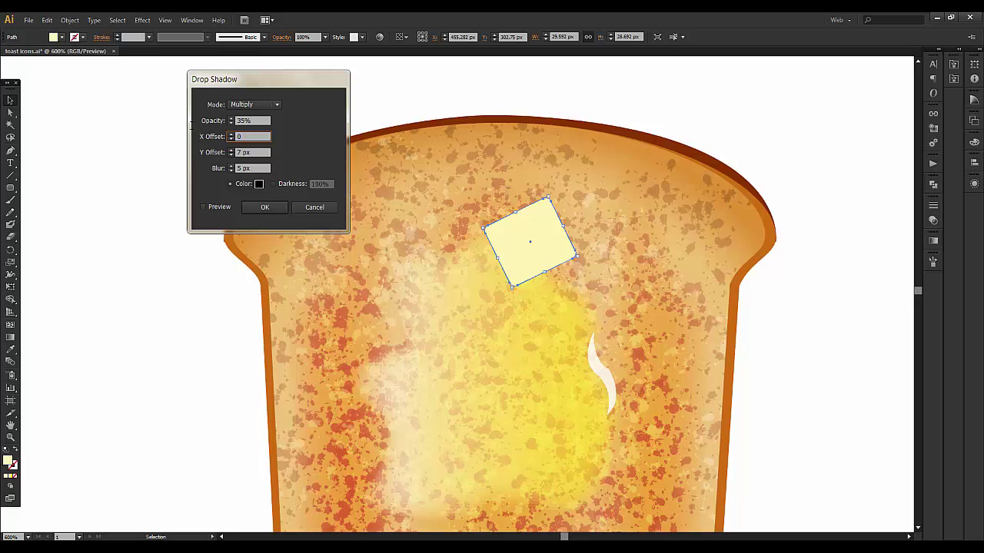
key("Tab")
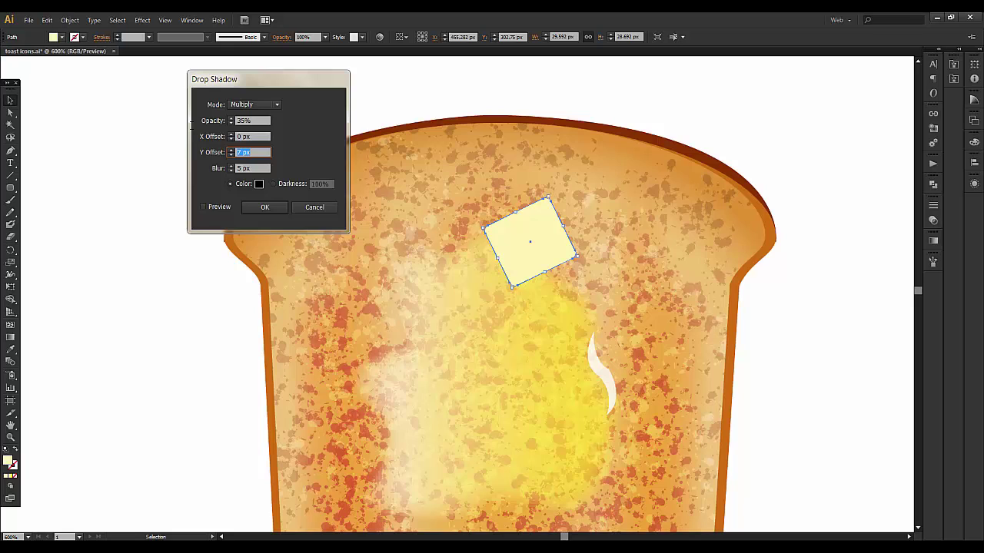
type("1")
key("Tab")
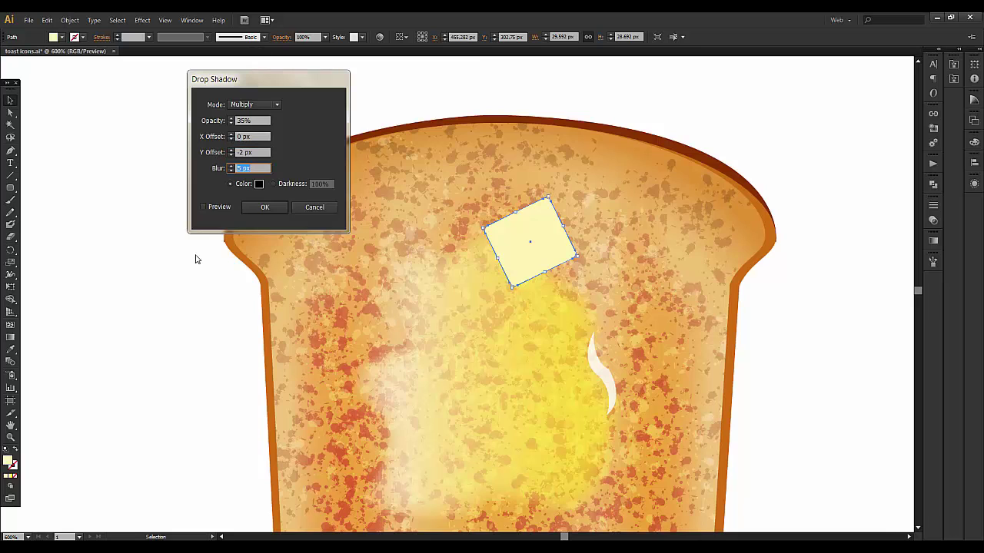
left_click(259, 185)
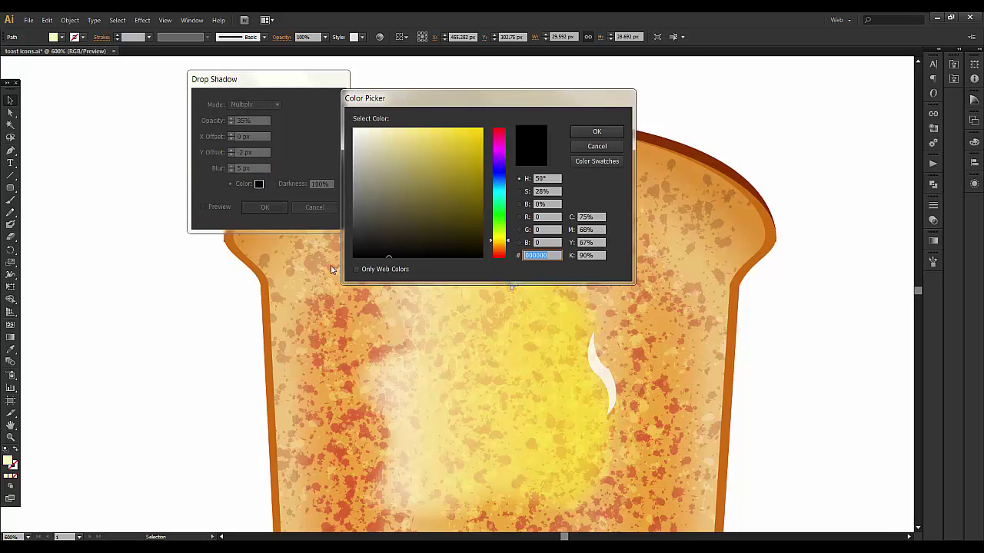
- Colour the drop shadow dark brown (R91 G40 B0) and apply it to the butter pat
left_click(555, 217)
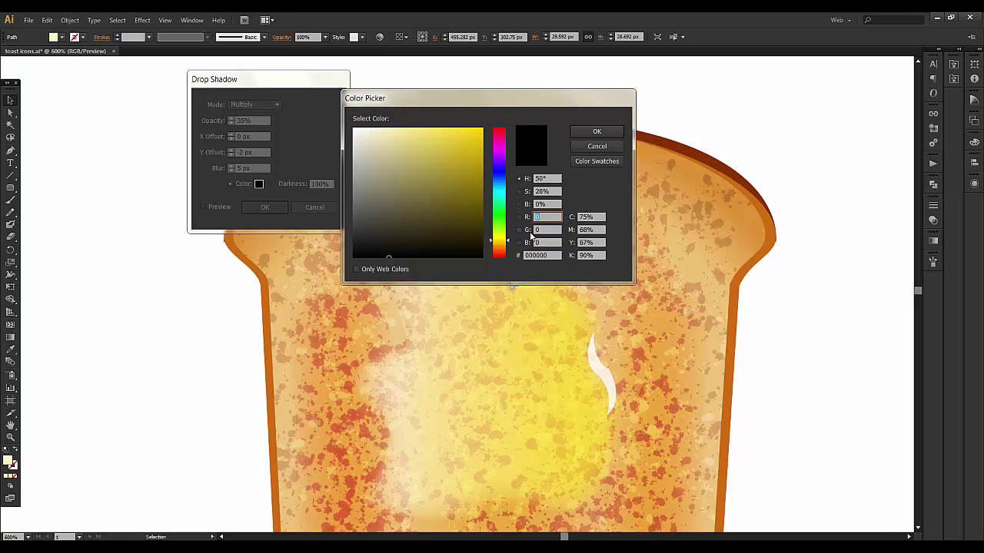
type("0")
key("Tab")
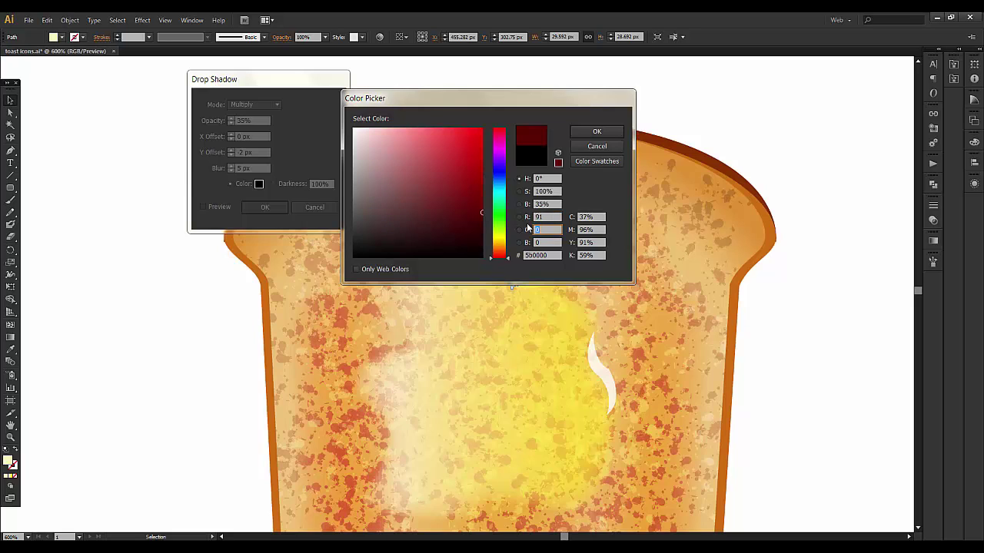
type("40")
key("Tab")
type("5")
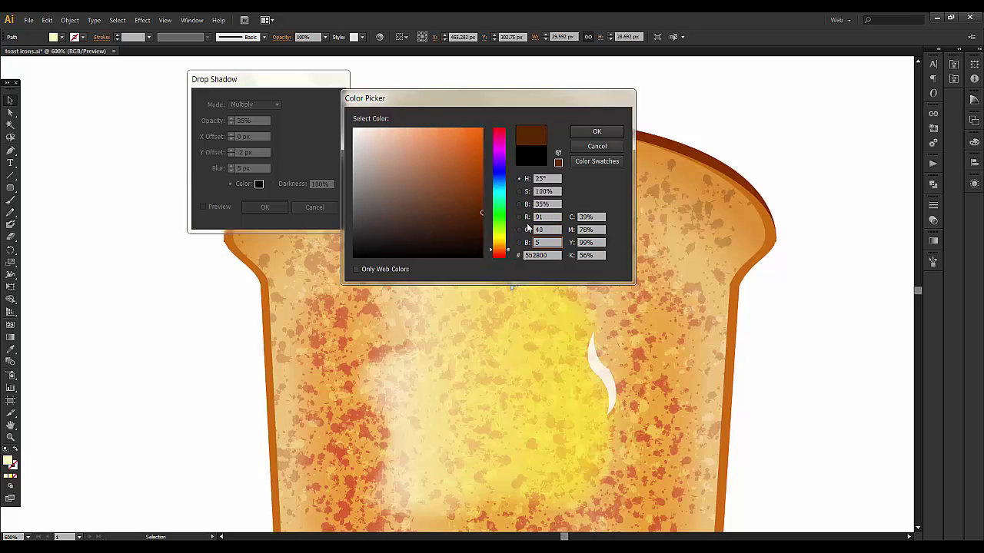
left_click(597, 132)
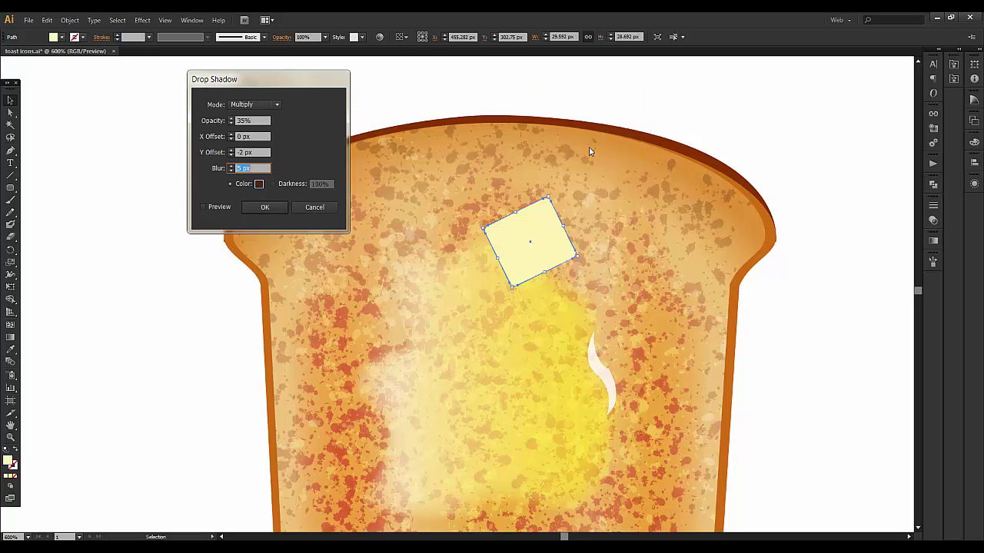
left_click(205, 208)
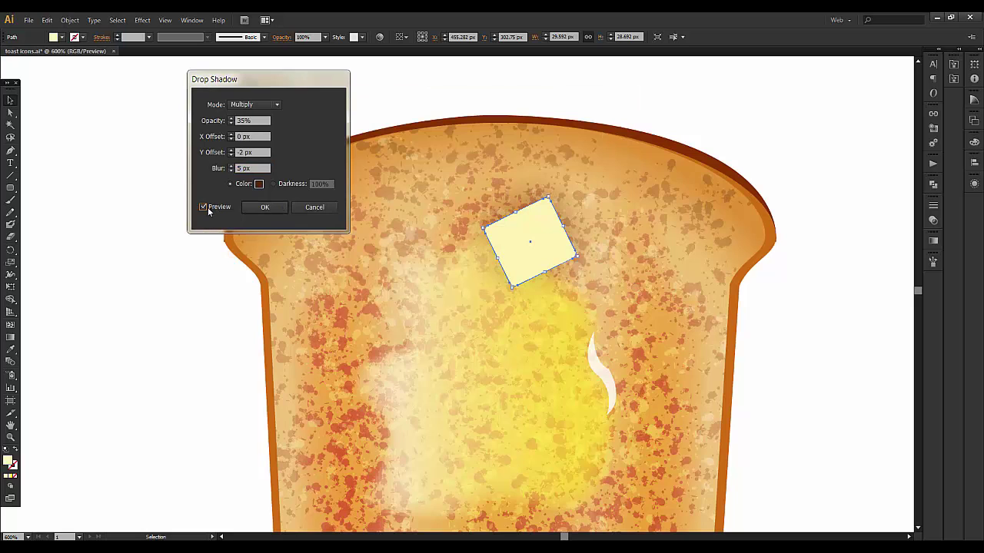
left_click(204, 207)
left_click(264, 207)
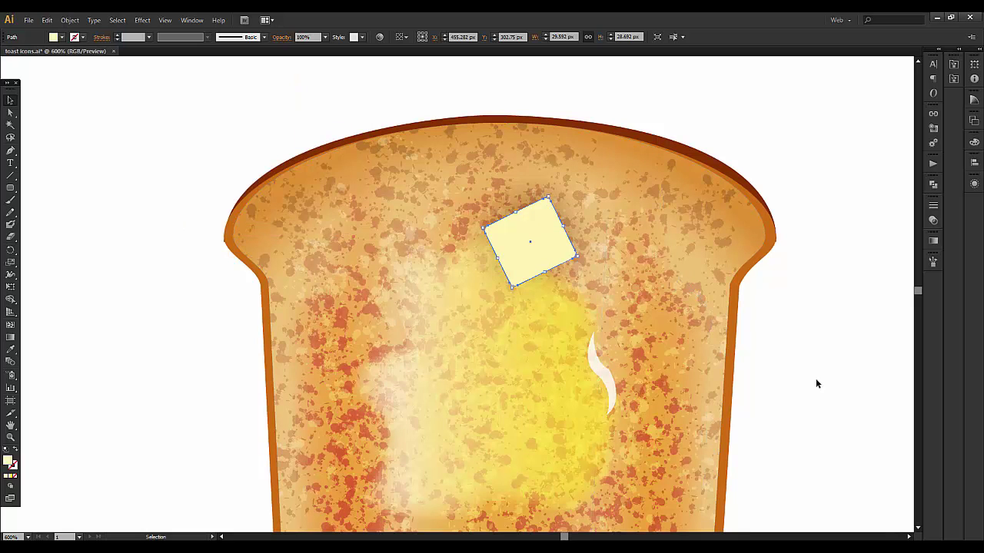
- Reposition the butter pat on the toast and check how its shadow looks
left_click_drag(575, 279, 494, 247)
mouse_move(262, 237)
left_mouse_down()
mouse_move(150, 203)
mouse_move(537, 245)
left_mouse_up()
left_click(163, 324)
left_click(789, 373)
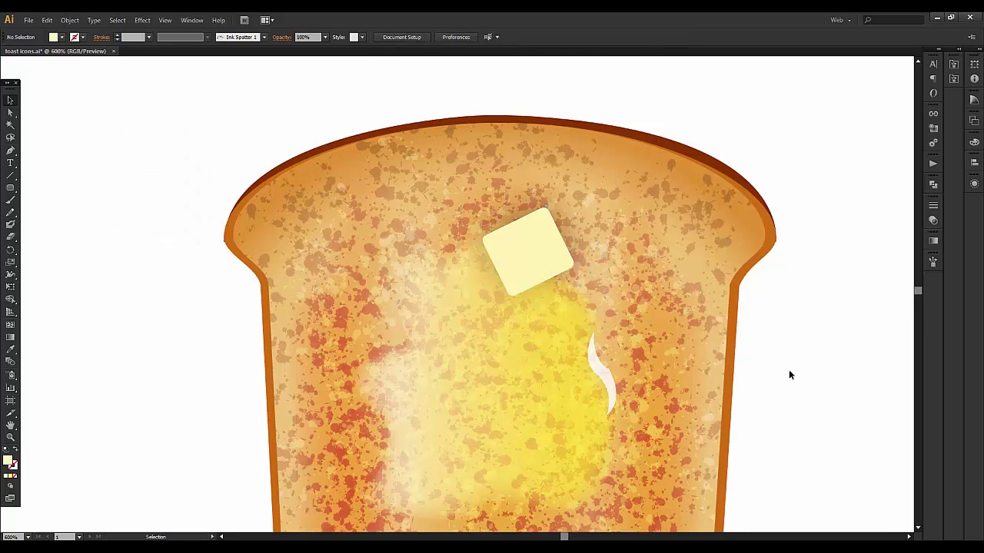
left_click(563, 259)
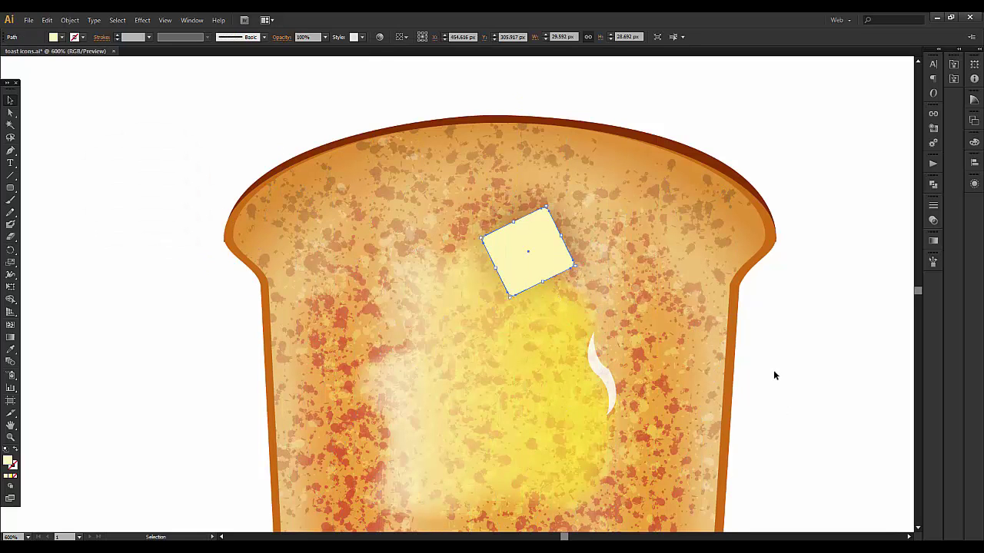
left_click(817, 380)
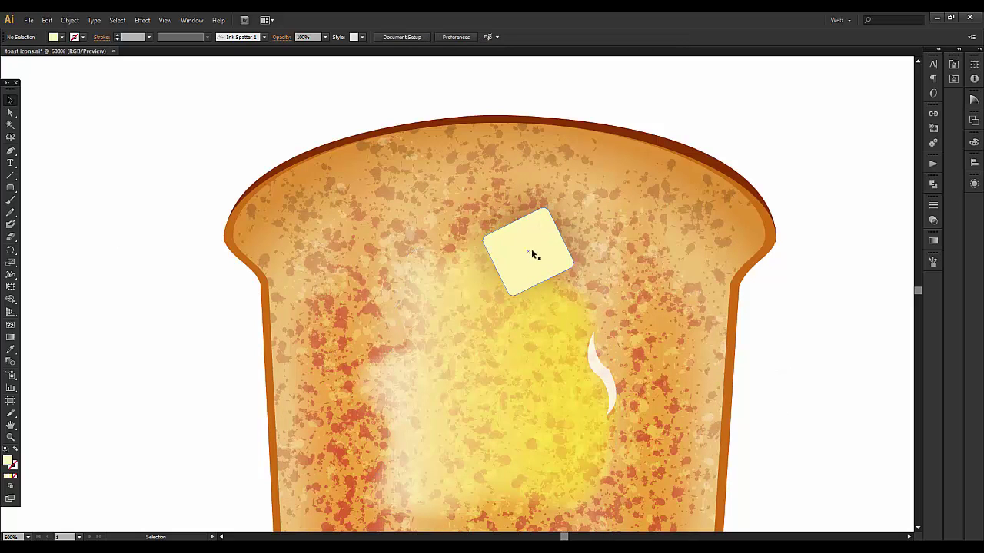
left_click(537, 247)
- Duplicate the butter pat to the toast's right edge and hide the copy's drop shadow
key("a")
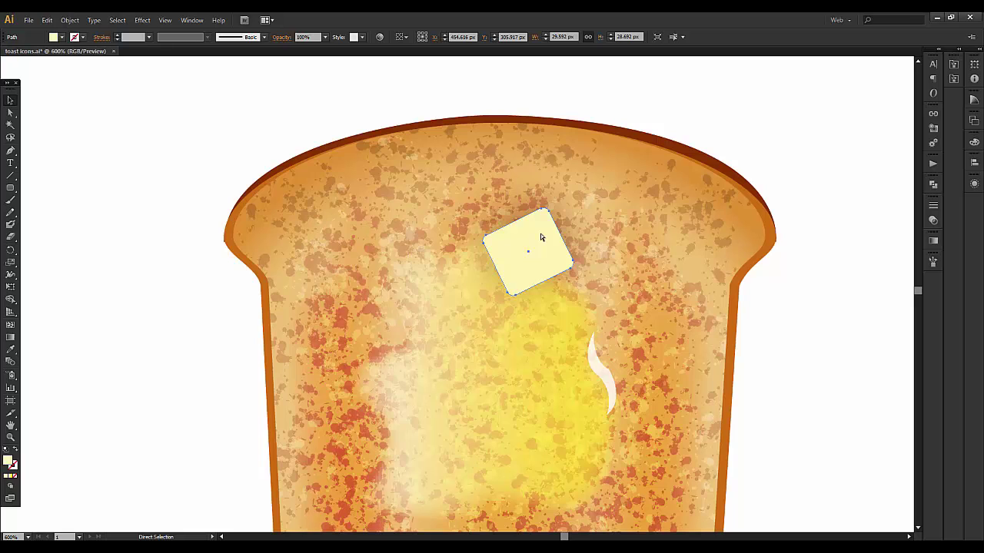
key("v")
mouse_move(541, 237)
left_mouse_down()
mouse_move(470, 287)
mouse_move(566, 346)
mouse_move(800, 351)
mouse_move(725, 338)
left_mouse_up()
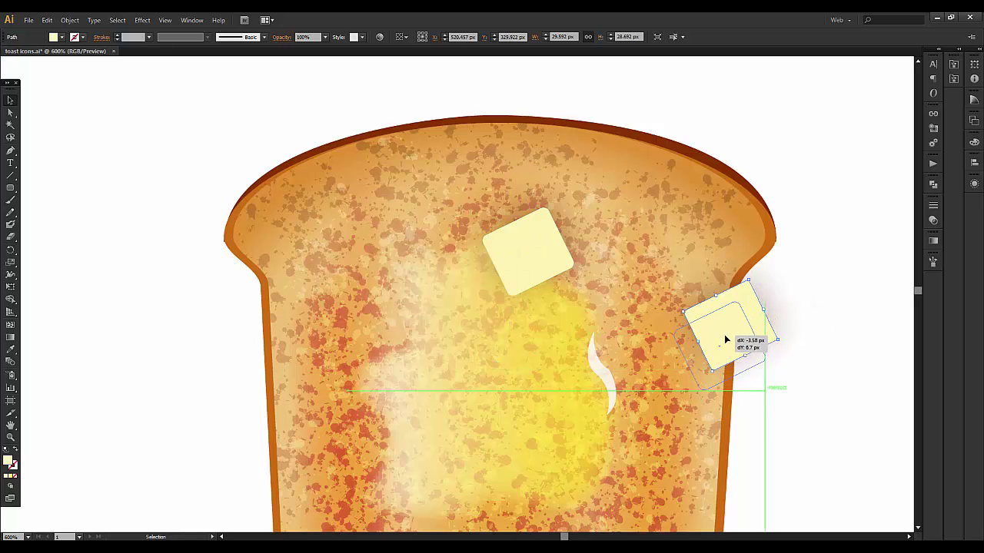
left_click(975, 185)
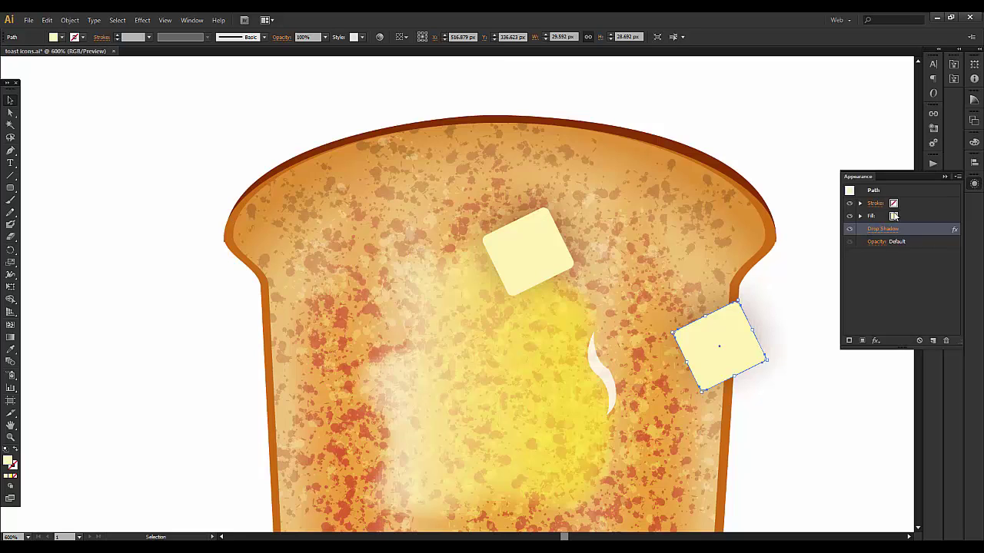
left_click(849, 229)
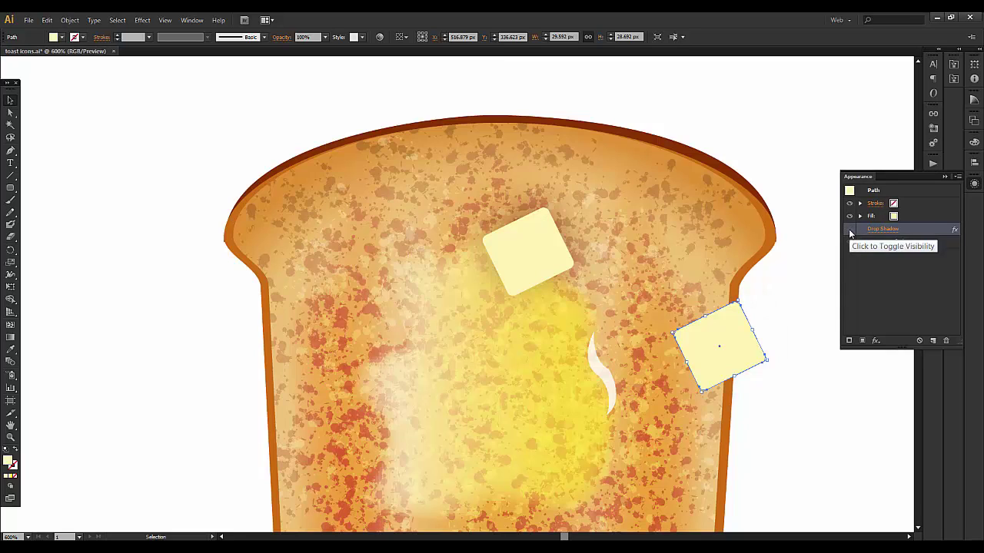
left_click(802, 387)
left_click_drag(713, 367, 772, 354)
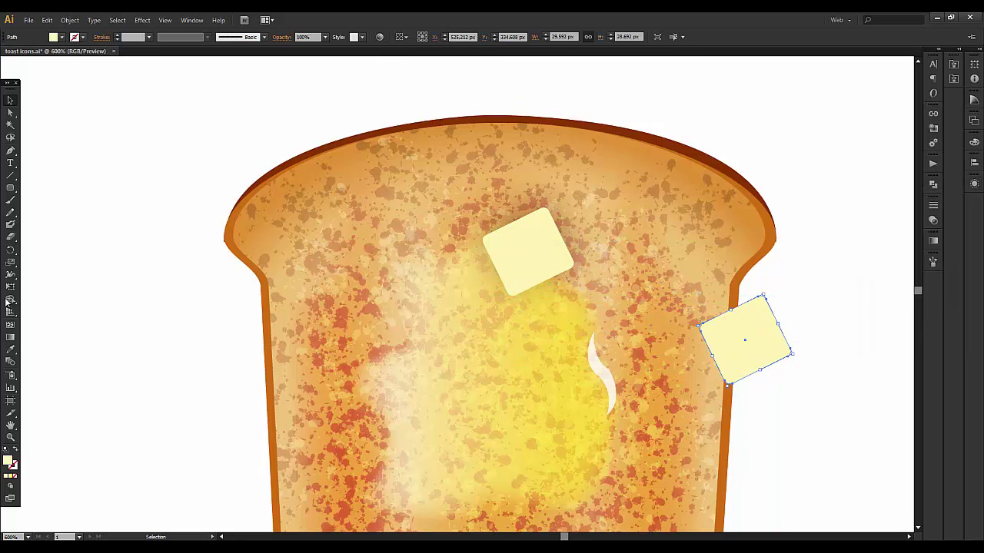
- Fill the copy dark olive and place it behind the butter pat
double_click(8, 460)
left_click(438, 190)
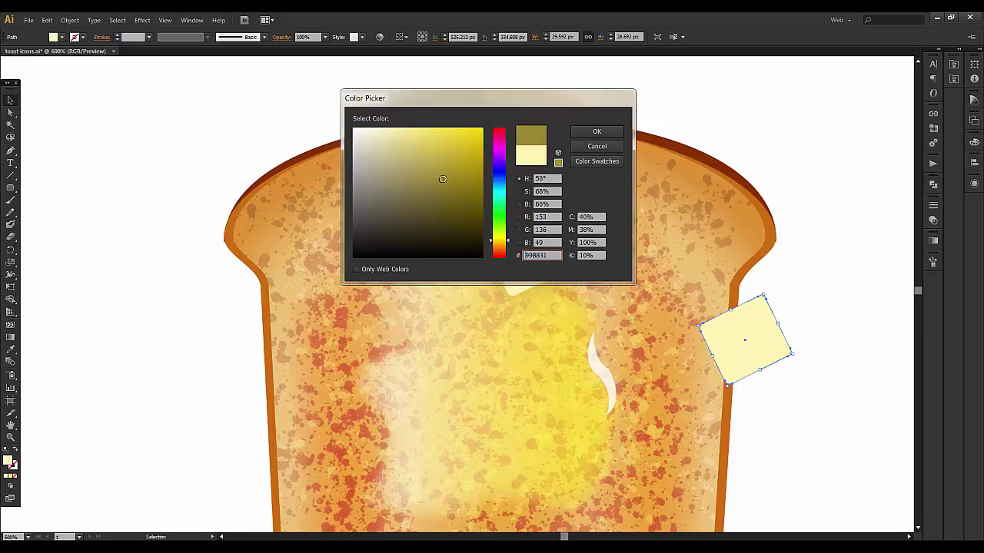
left_click(447, 203)
left_click(607, 130)
left_click_drag(735, 332, 518, 240)
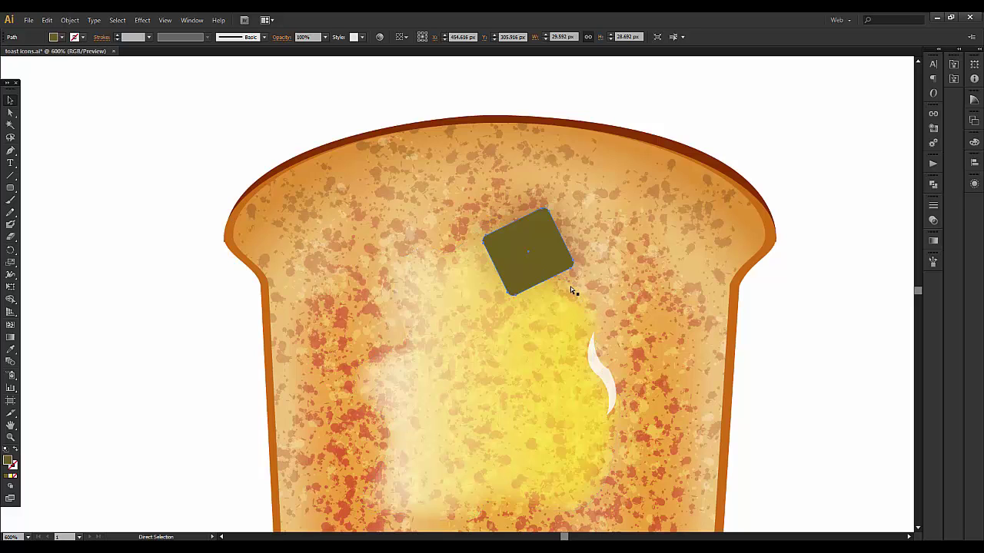
key("ctrl+bracketleft")
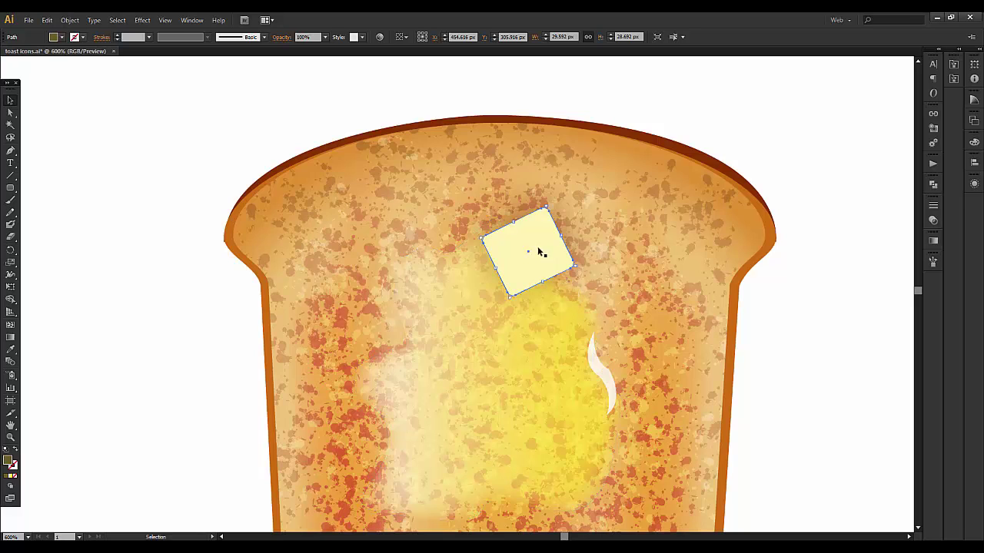
- Nudge the olive pat up 2 px and slightly right, then resize it a little
key("Up")
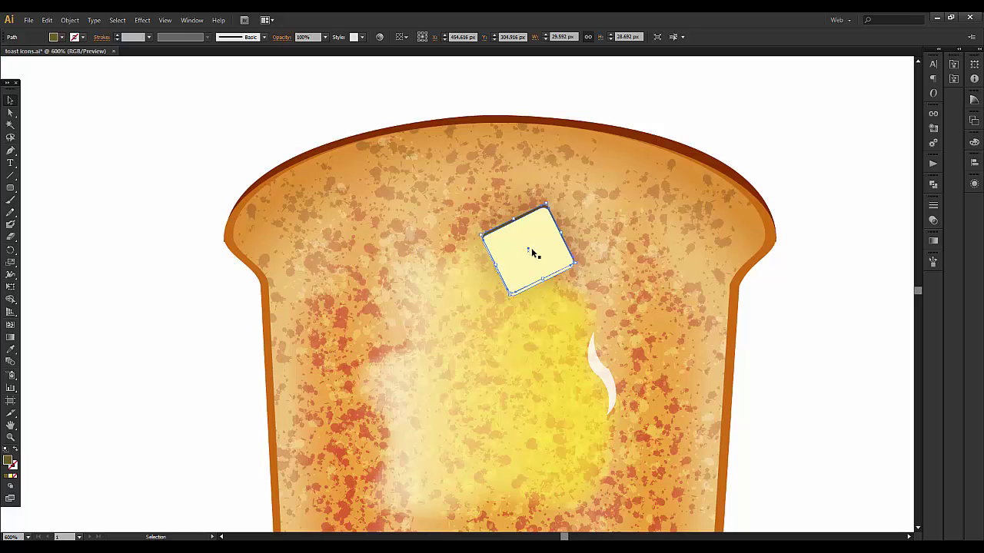
key("Up")
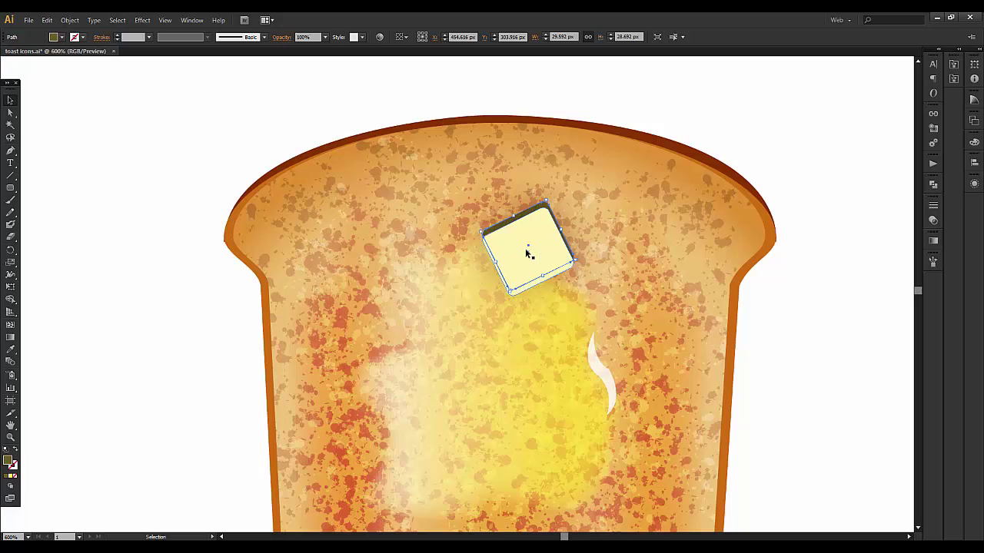
key("Right")
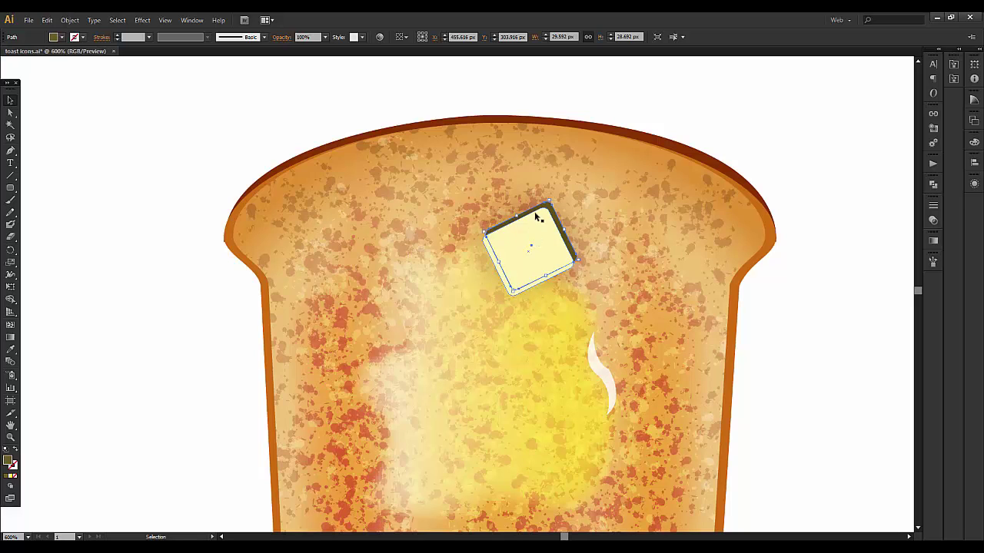
left_click_drag(541, 214, 538, 214)
left_click(547, 212)
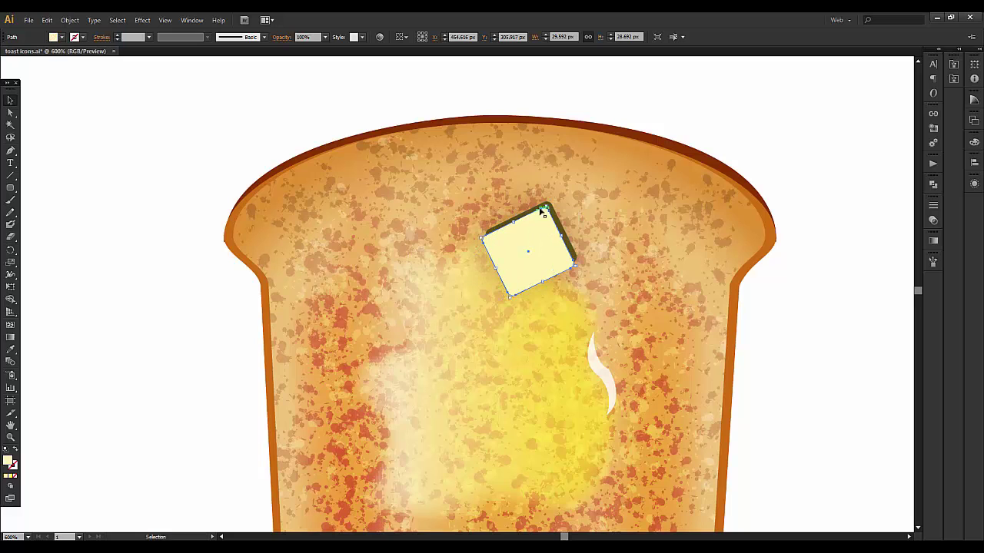
left_click(563, 226)
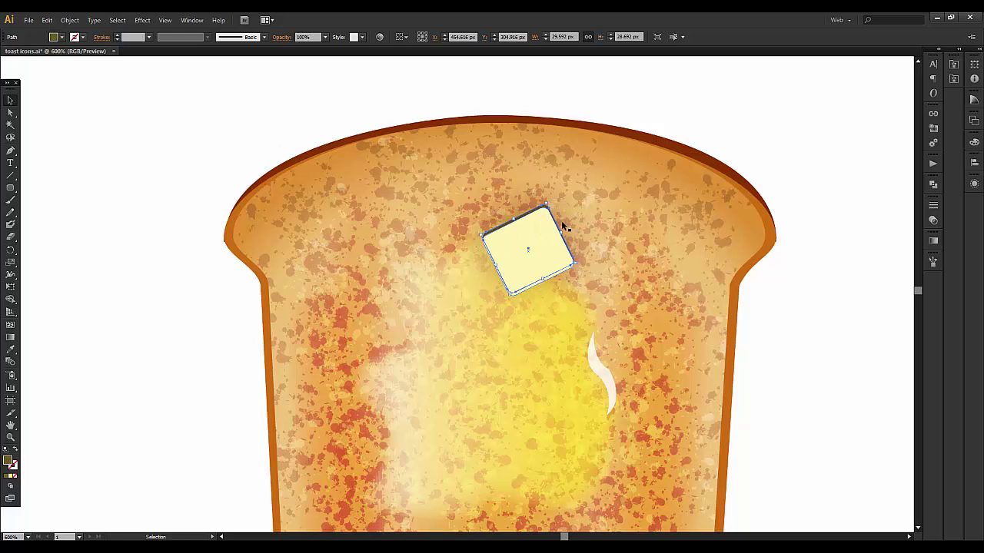
left_click_drag(563, 226, 566, 231)
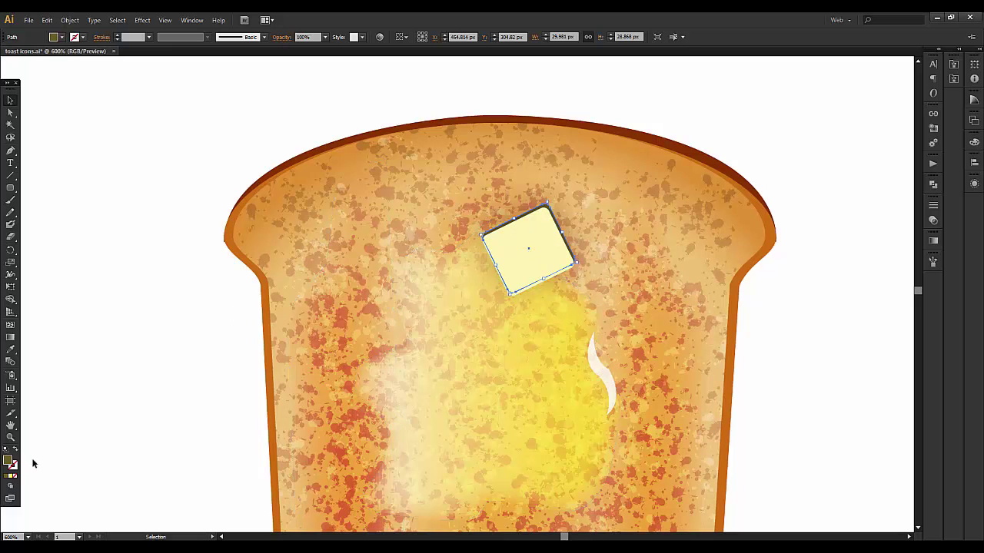
- Recolour the offset edge to warm yellow R250 G229 B139 and deselect to check it
double_click(9, 460)
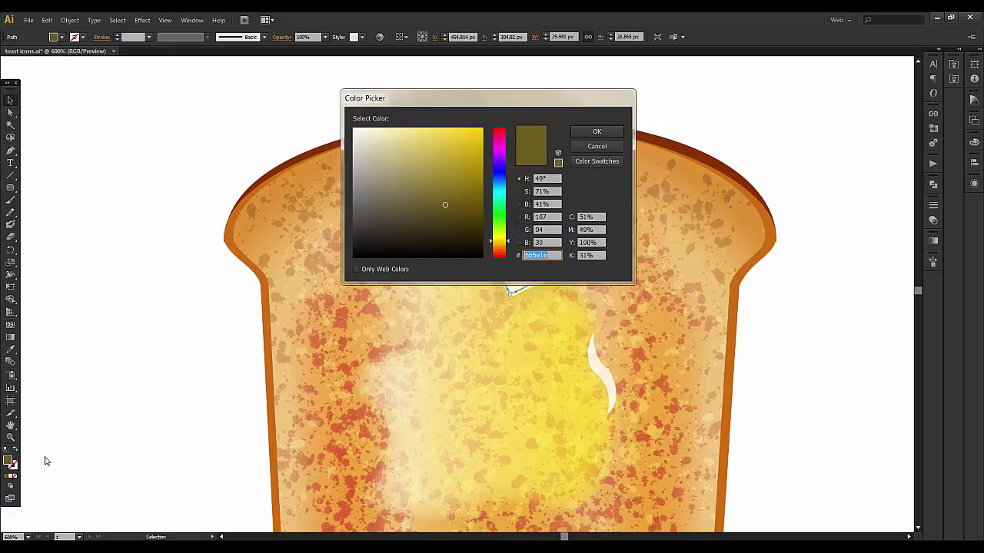
double_click(549, 217)
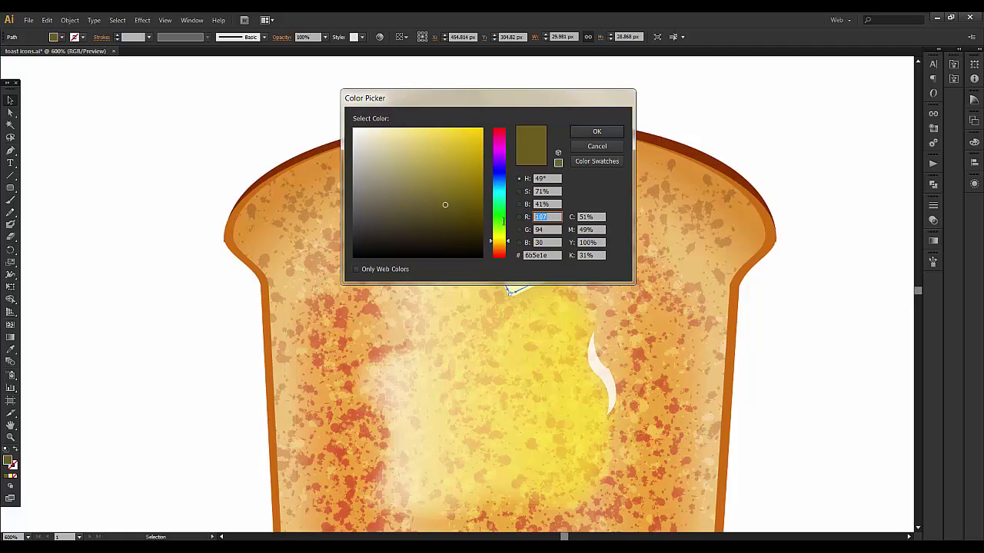
type("250")
key("Tab")
type("229")
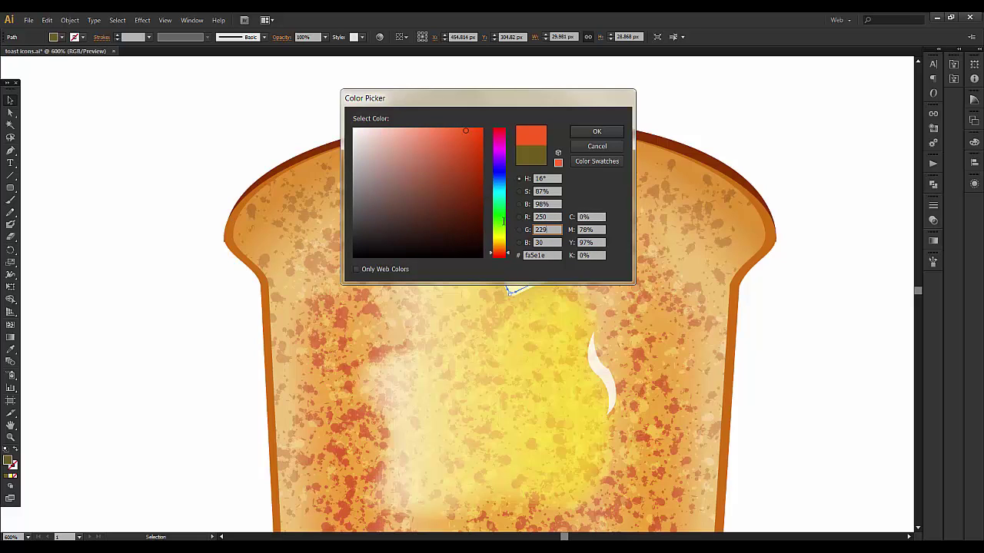
key("Tab")
type("139")
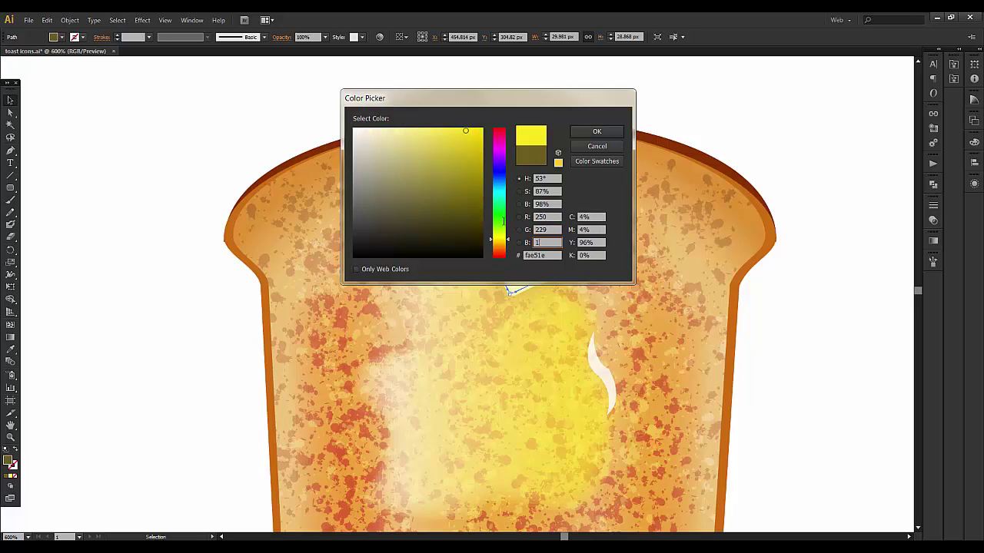
left_click(597, 131)
left_click(618, 157)
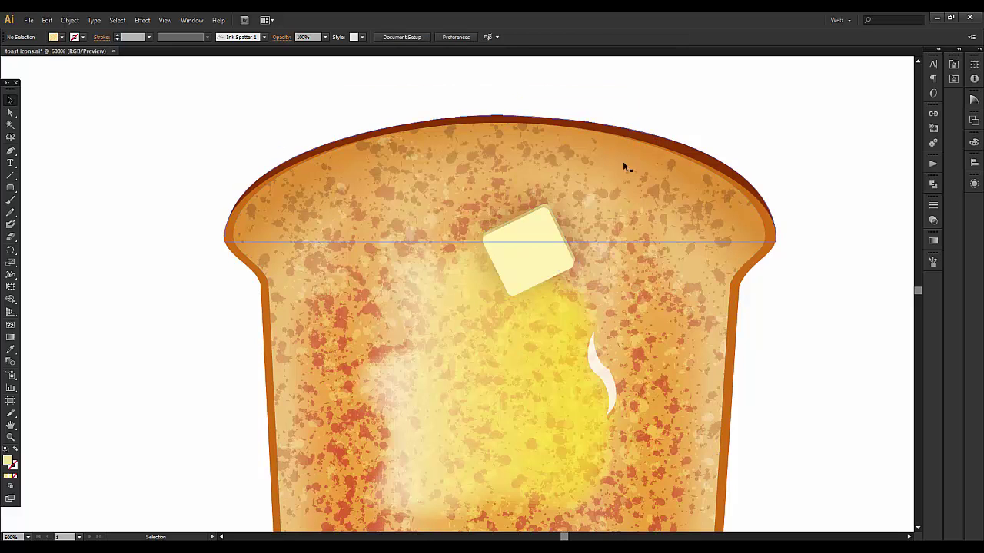
left_click(542, 213)
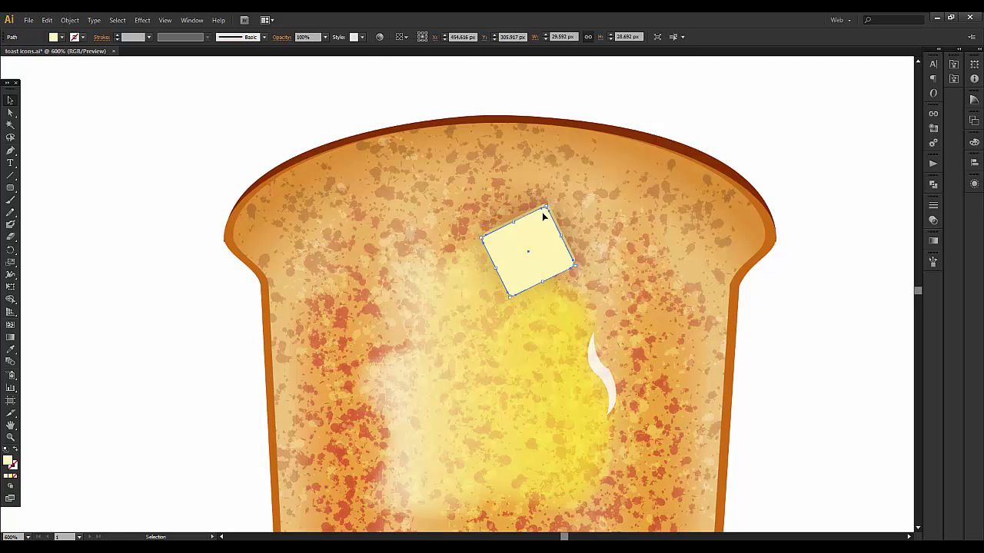
left_click(678, 128)
scroll(771, 292, "down", 2)
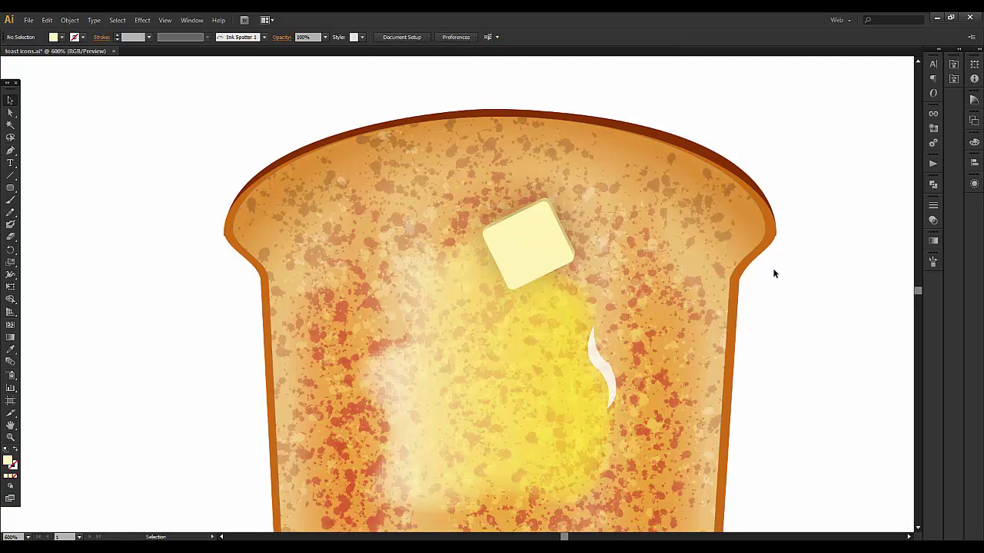
scroll(769, 308, "down", 4)
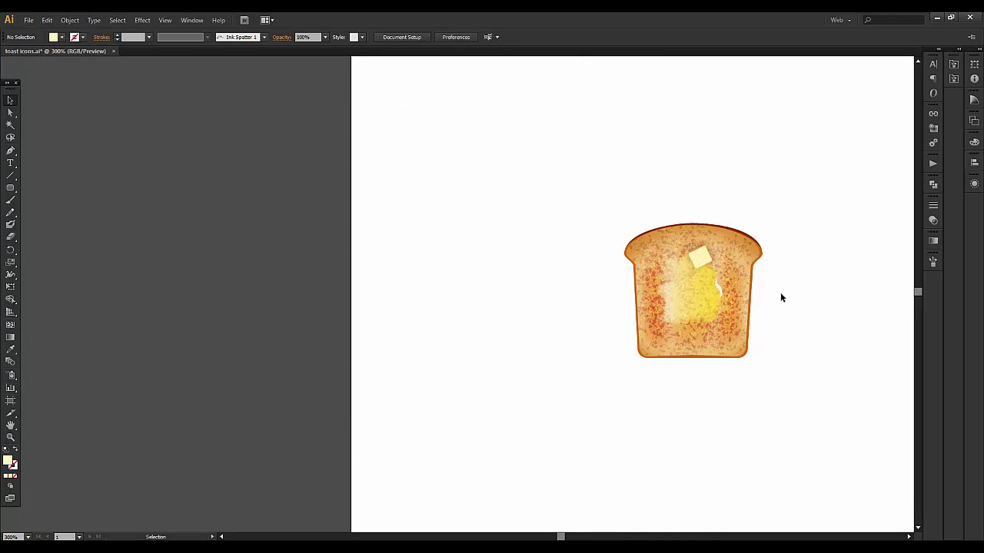
scroll(780, 292, "up", 2)
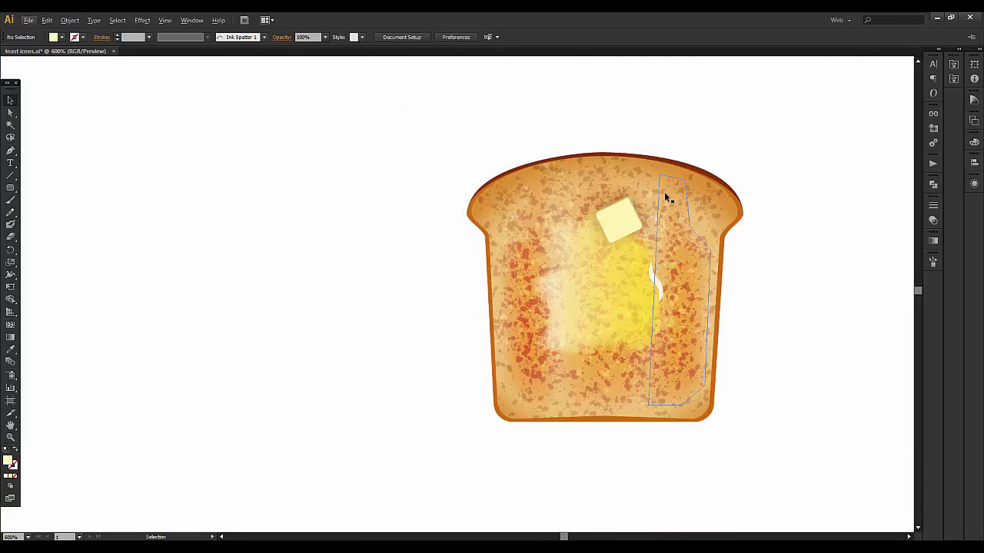
scroll(664, 192, "up", 2)
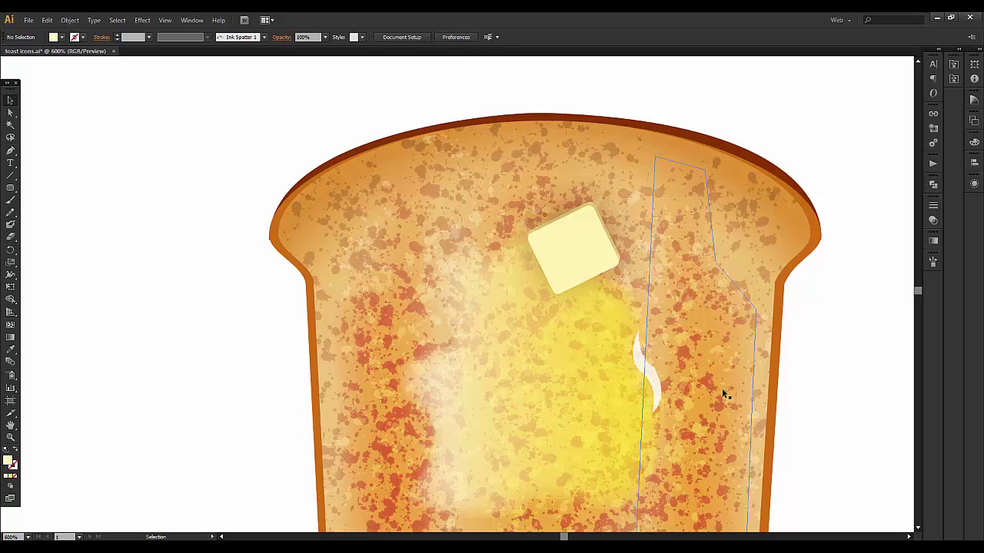
key("a")
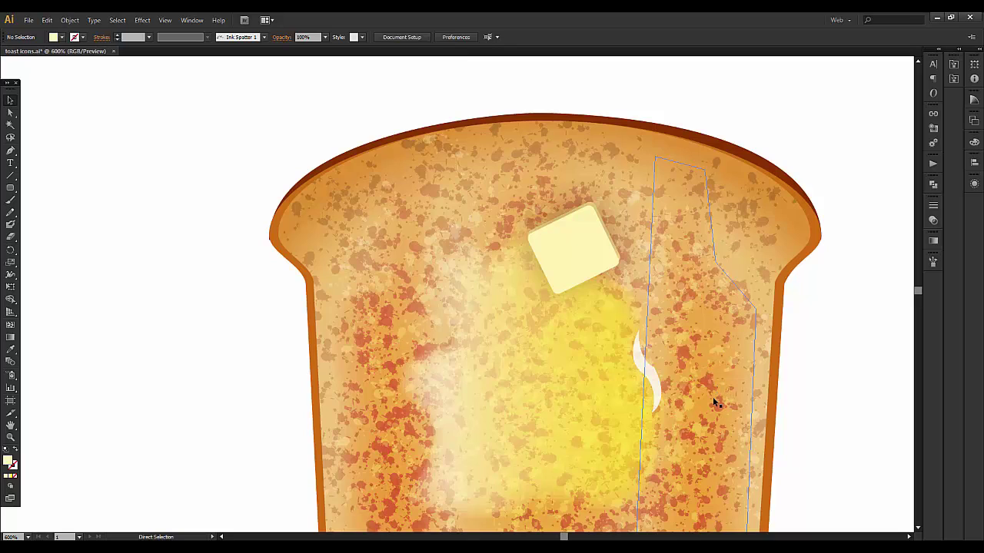